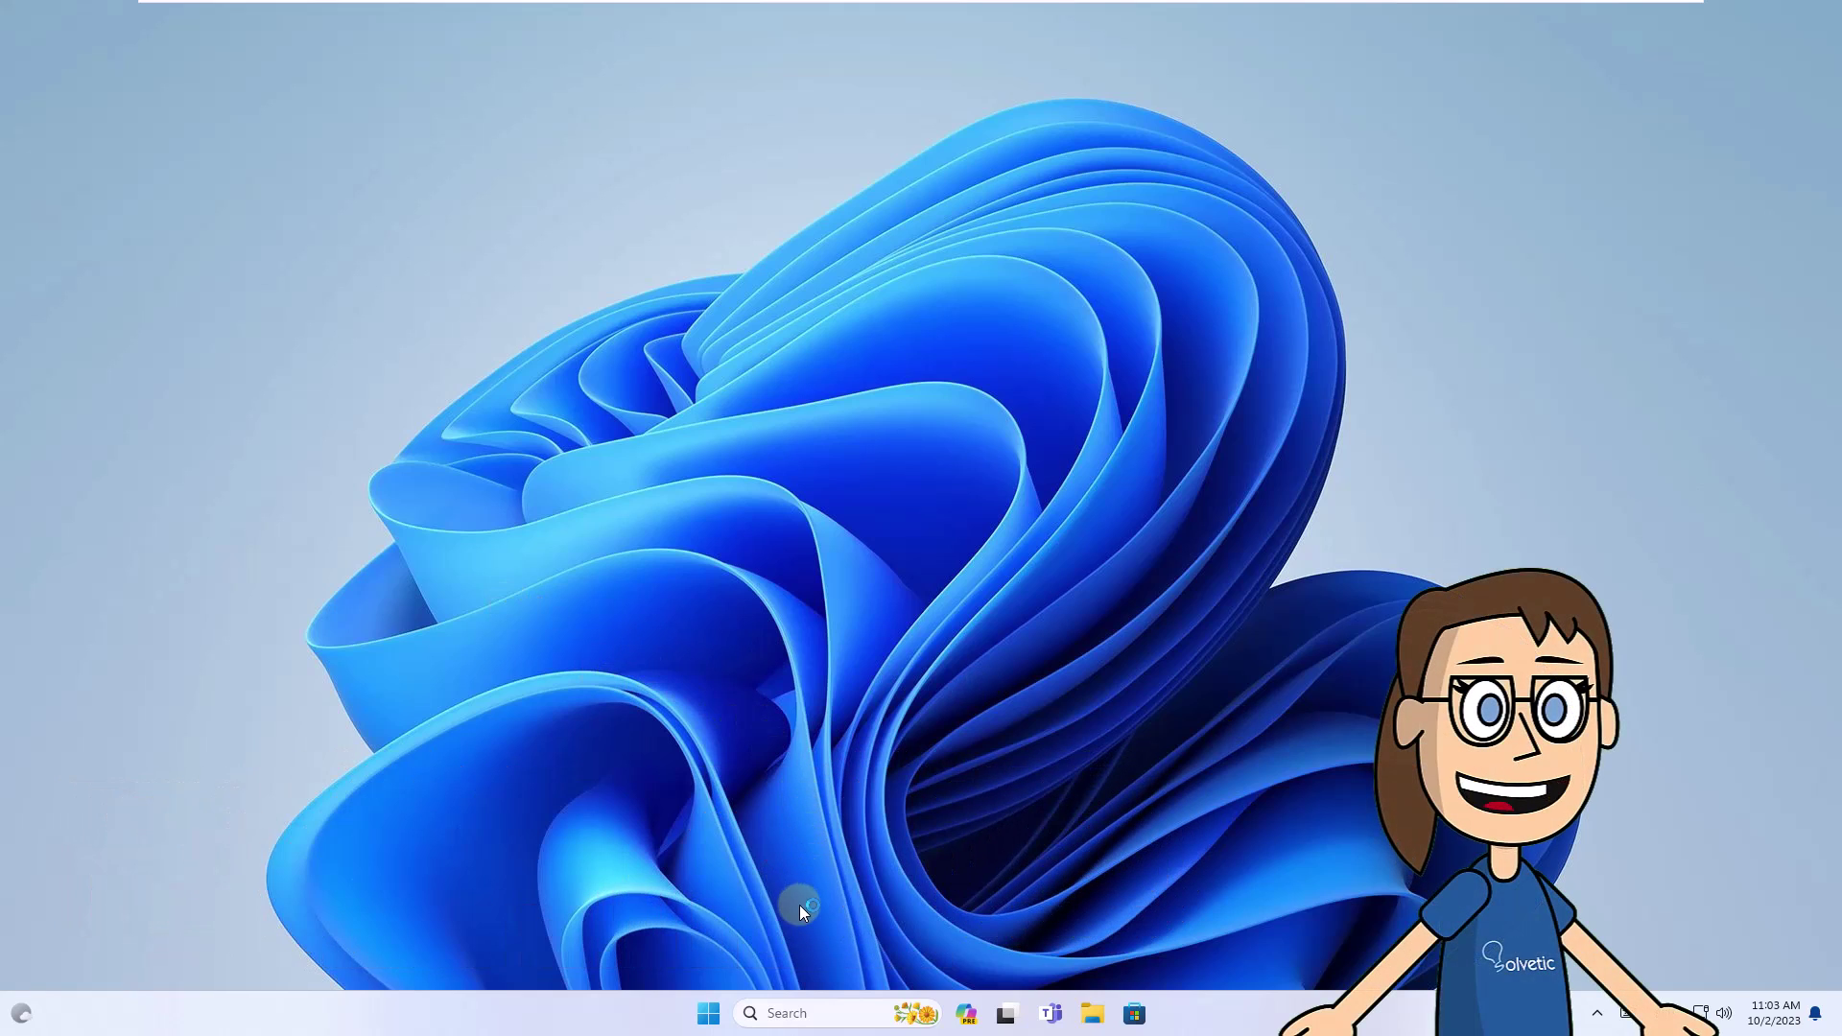
Launch Command Prompt as administrator from a Windows Search for cmd
click(807, 1016)
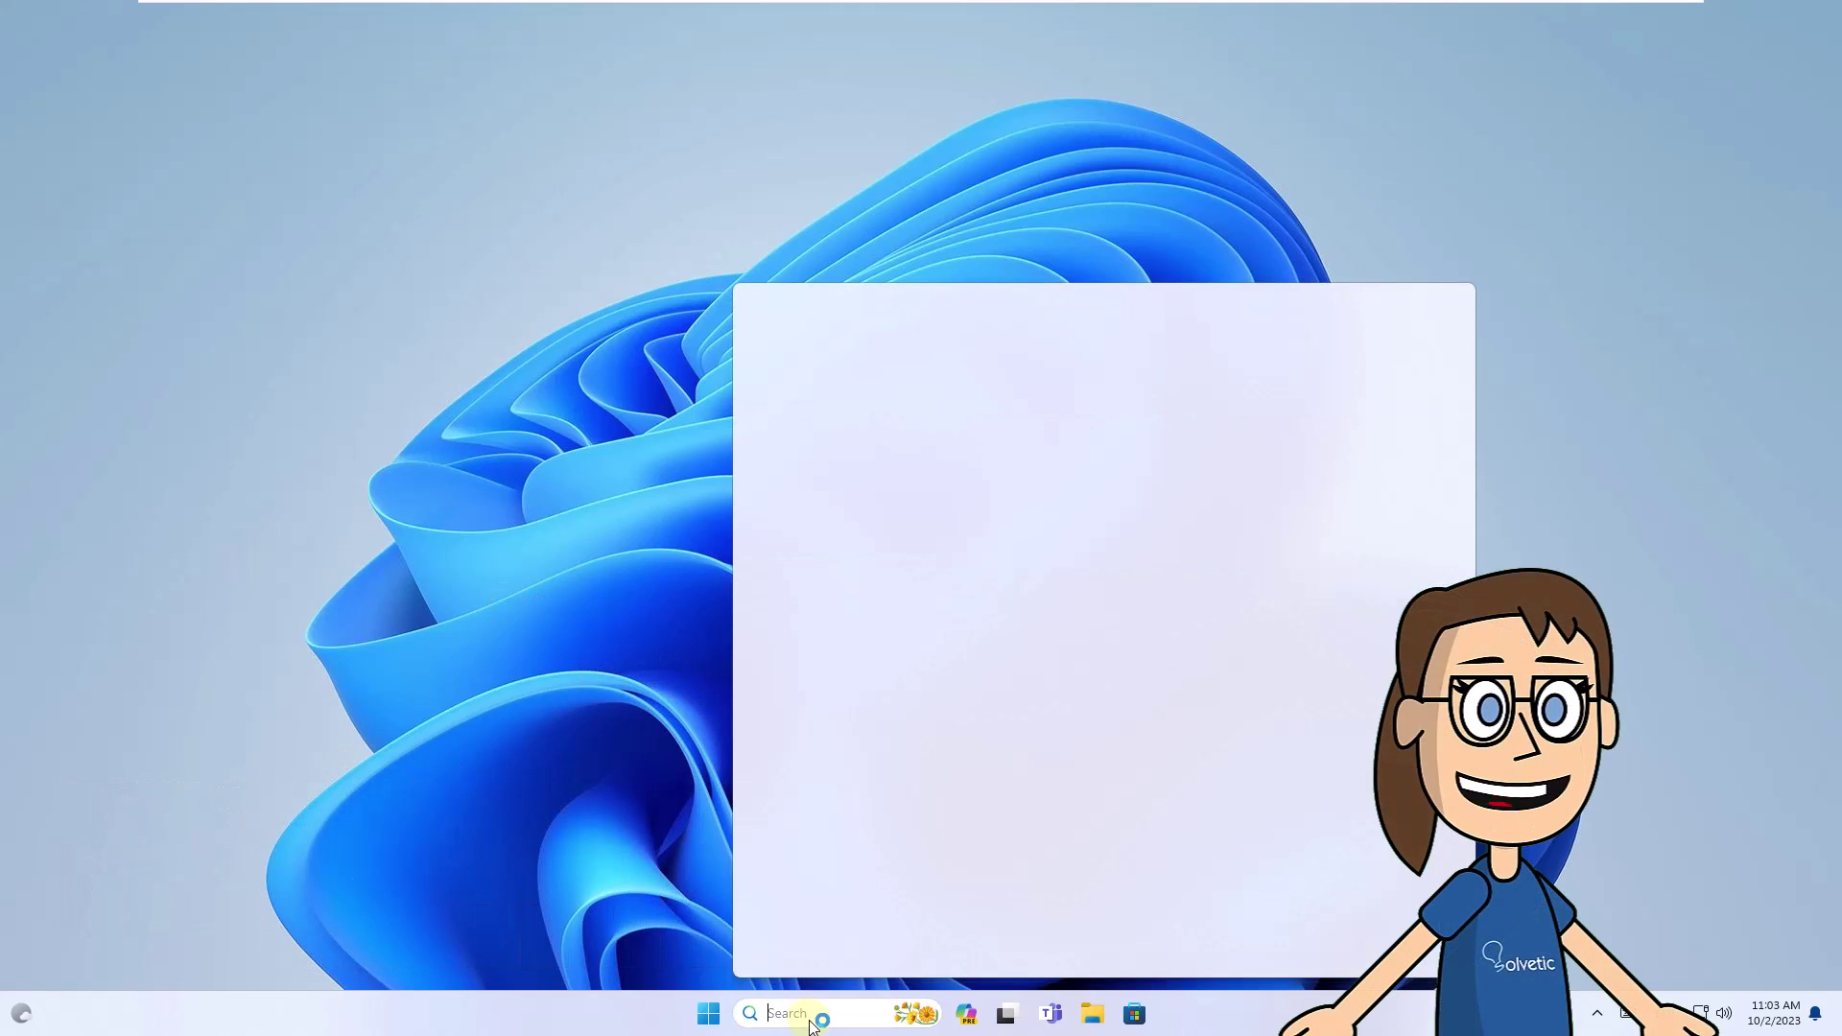
text(cmd)
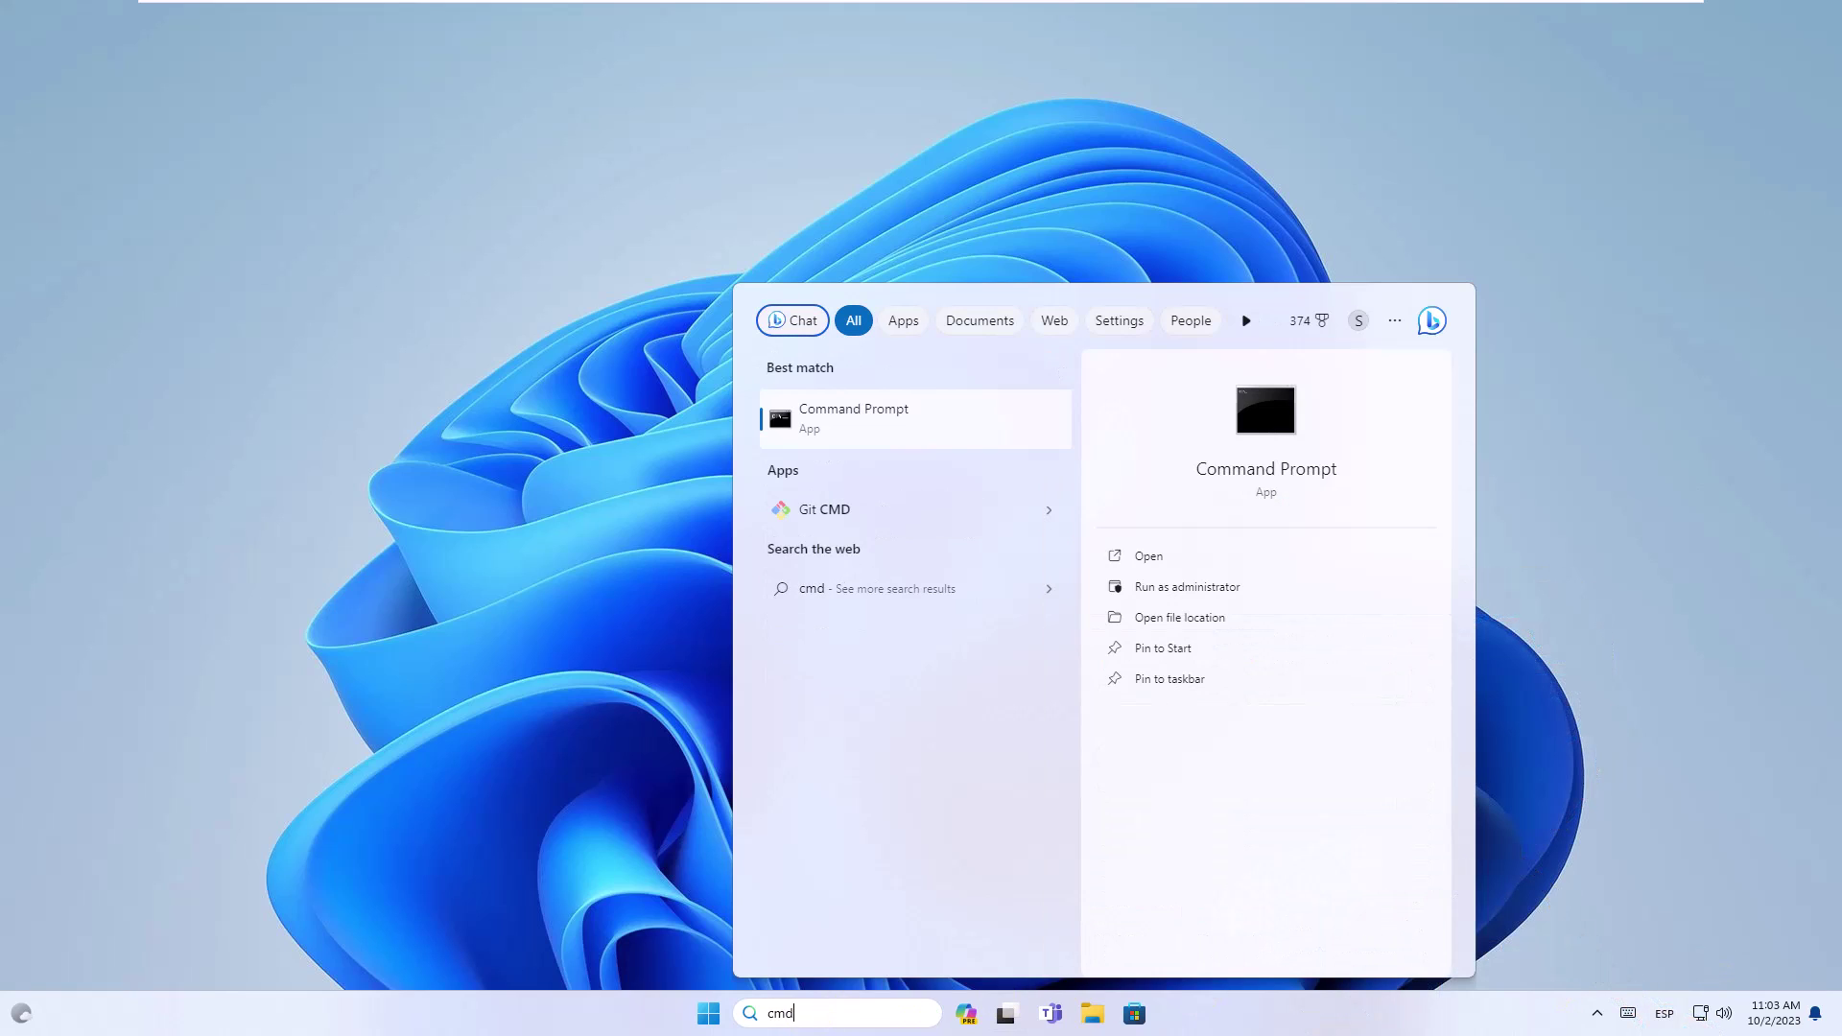
click(1250, 593)
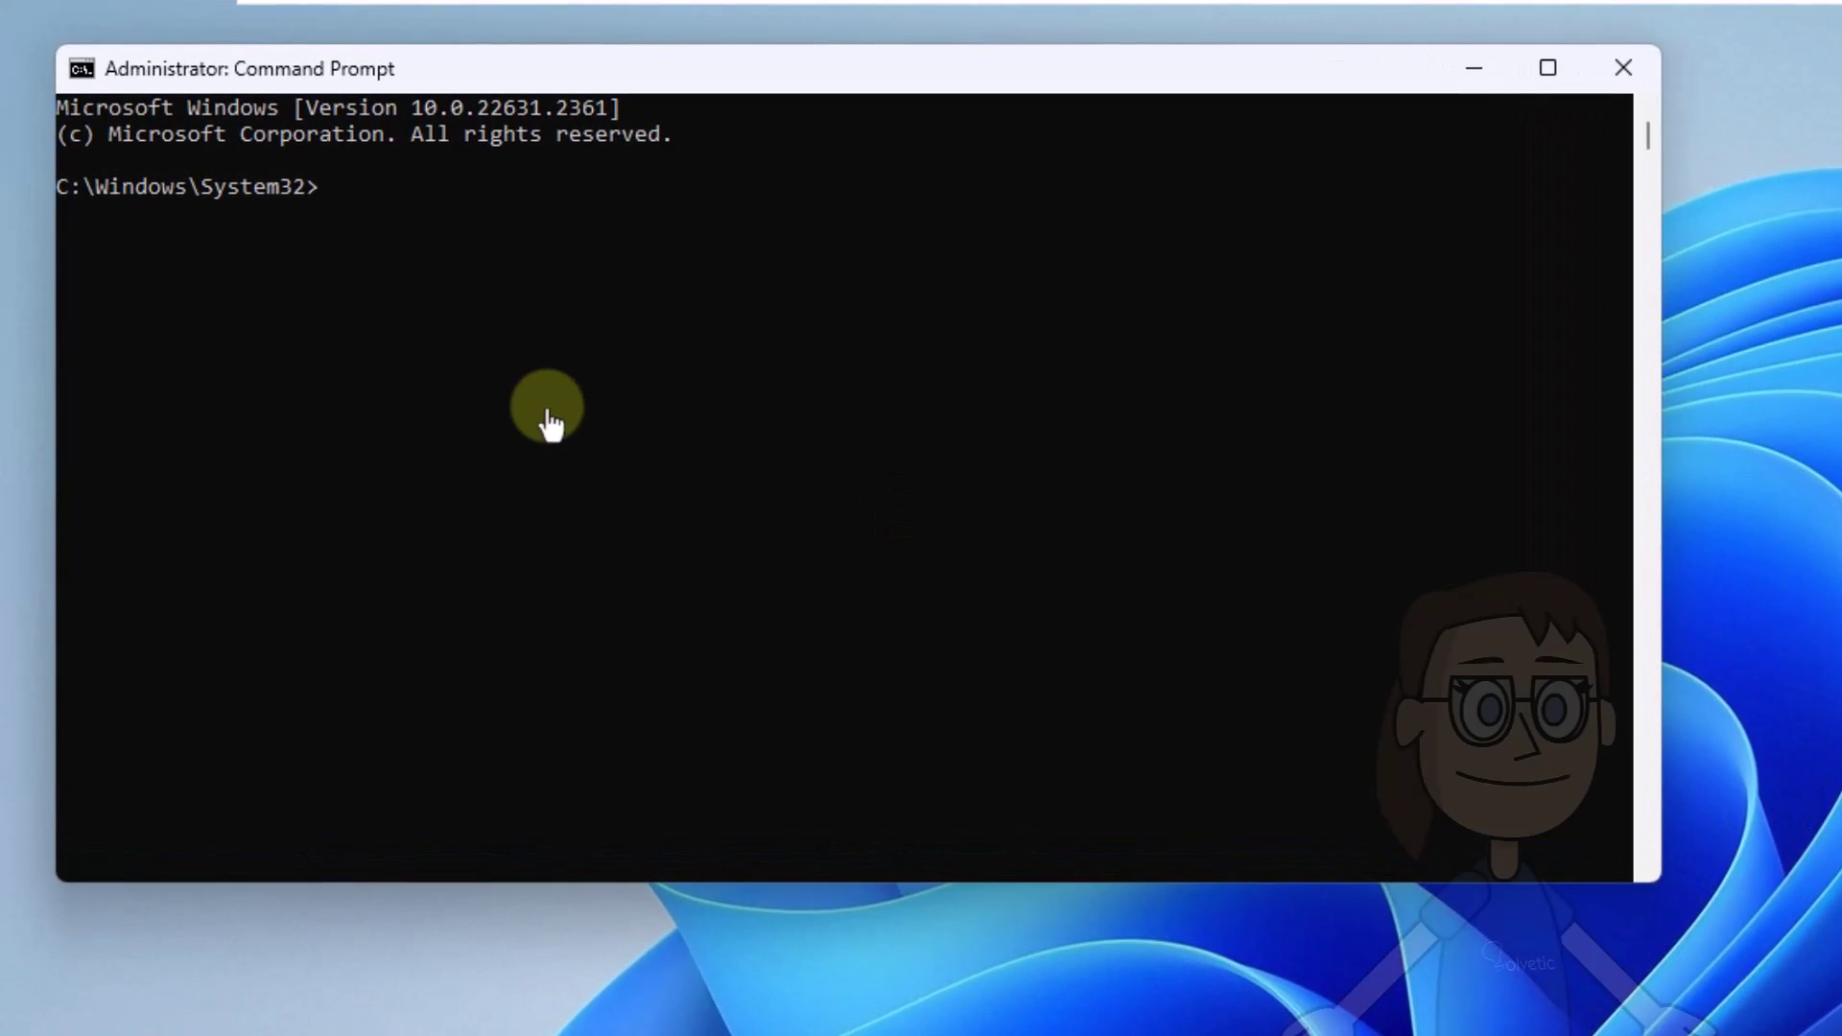
text(net u)
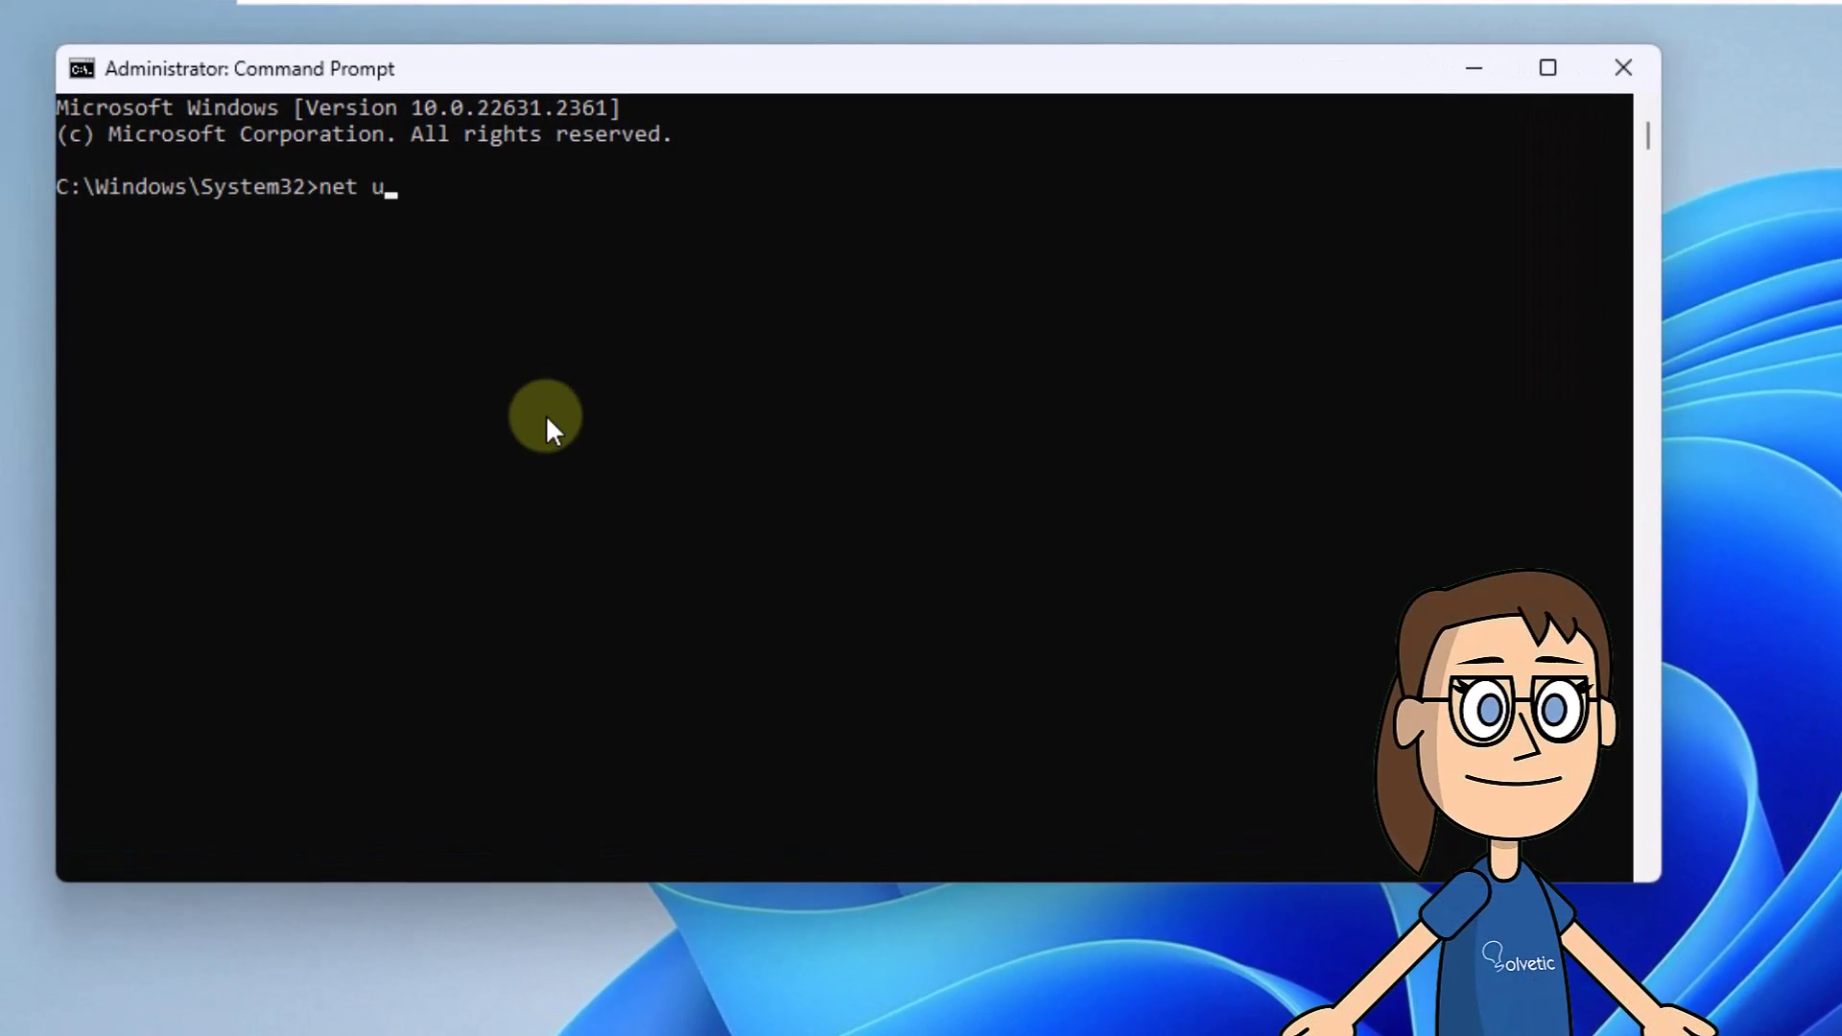
text(ser admin)
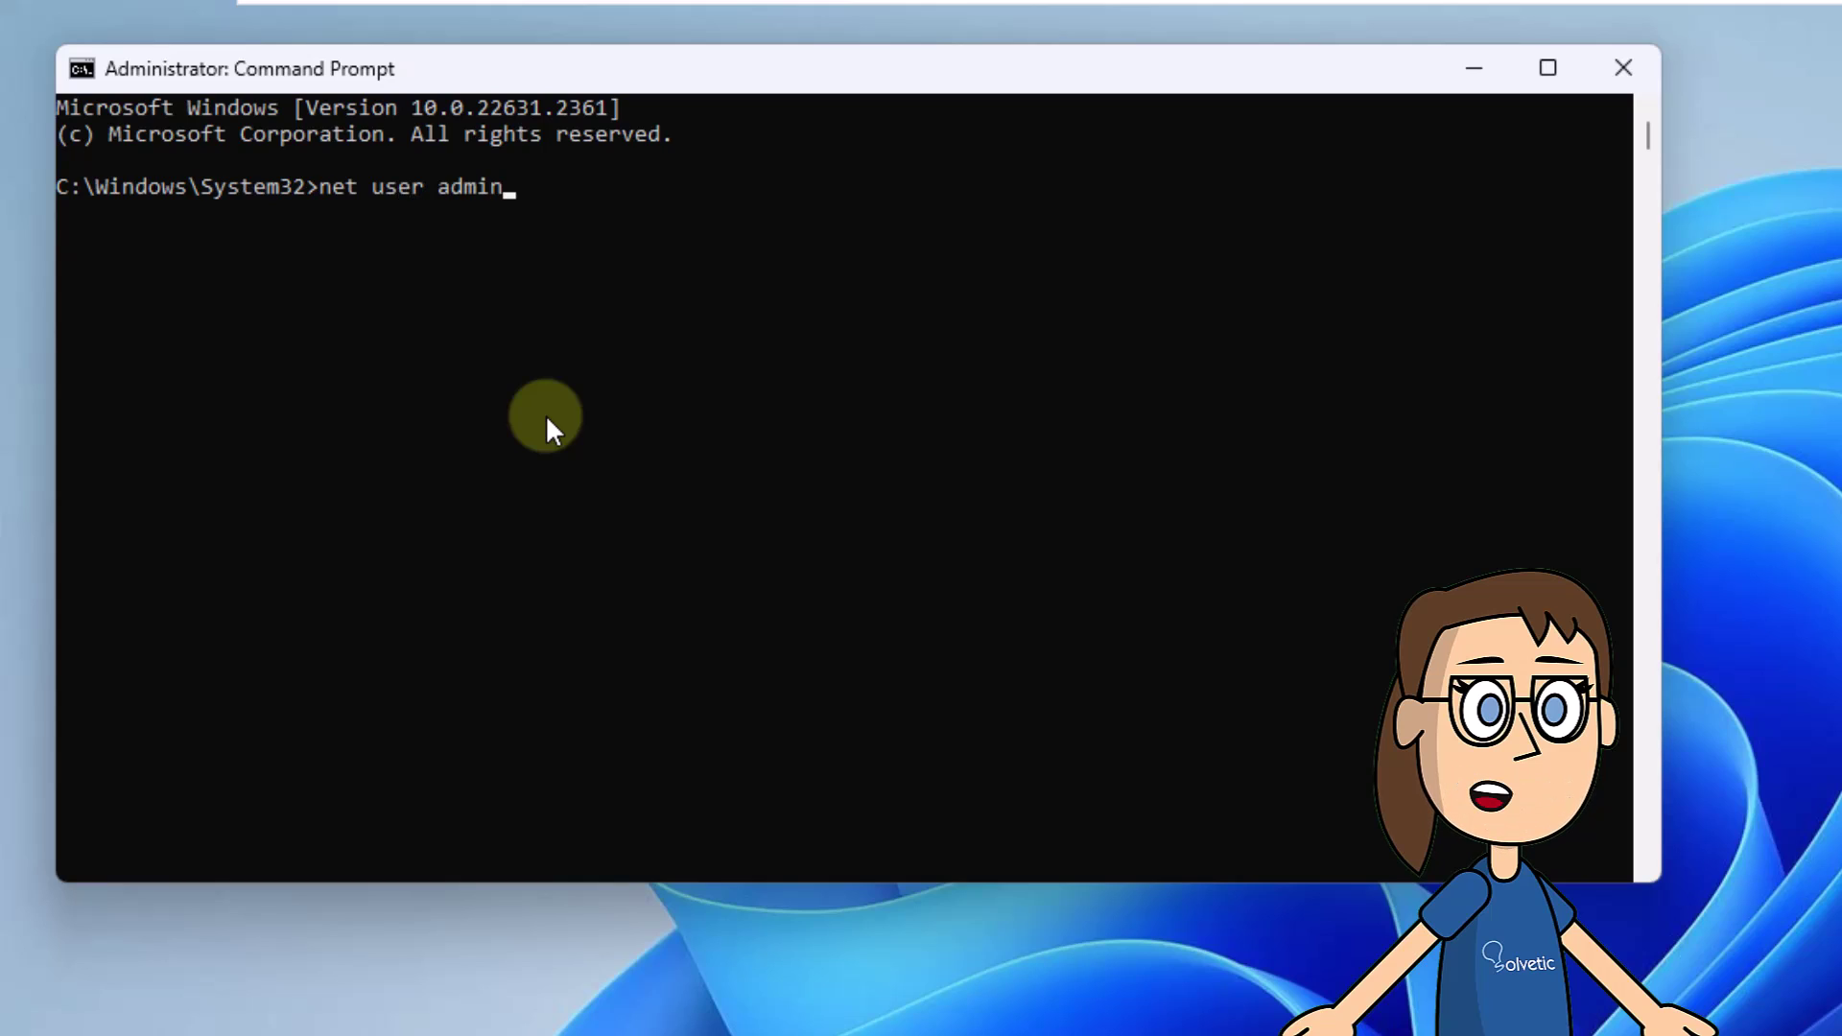
text(istrator )
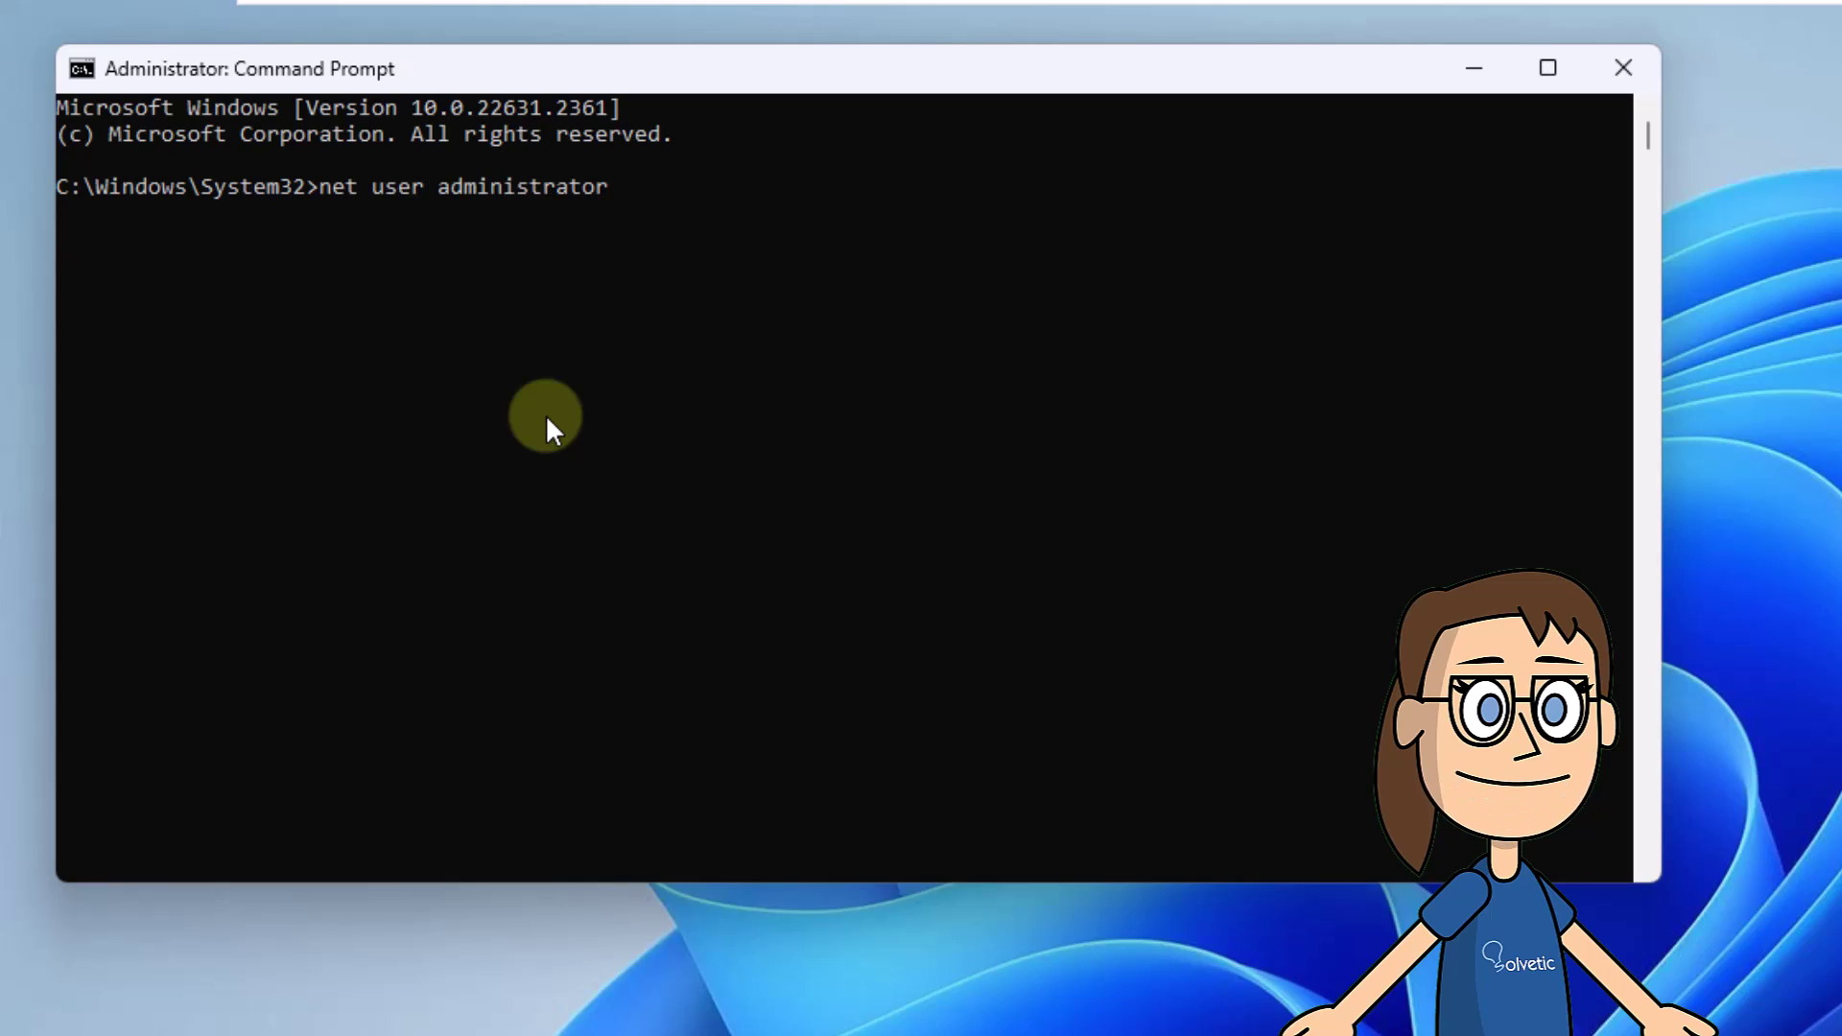
text(/active:)
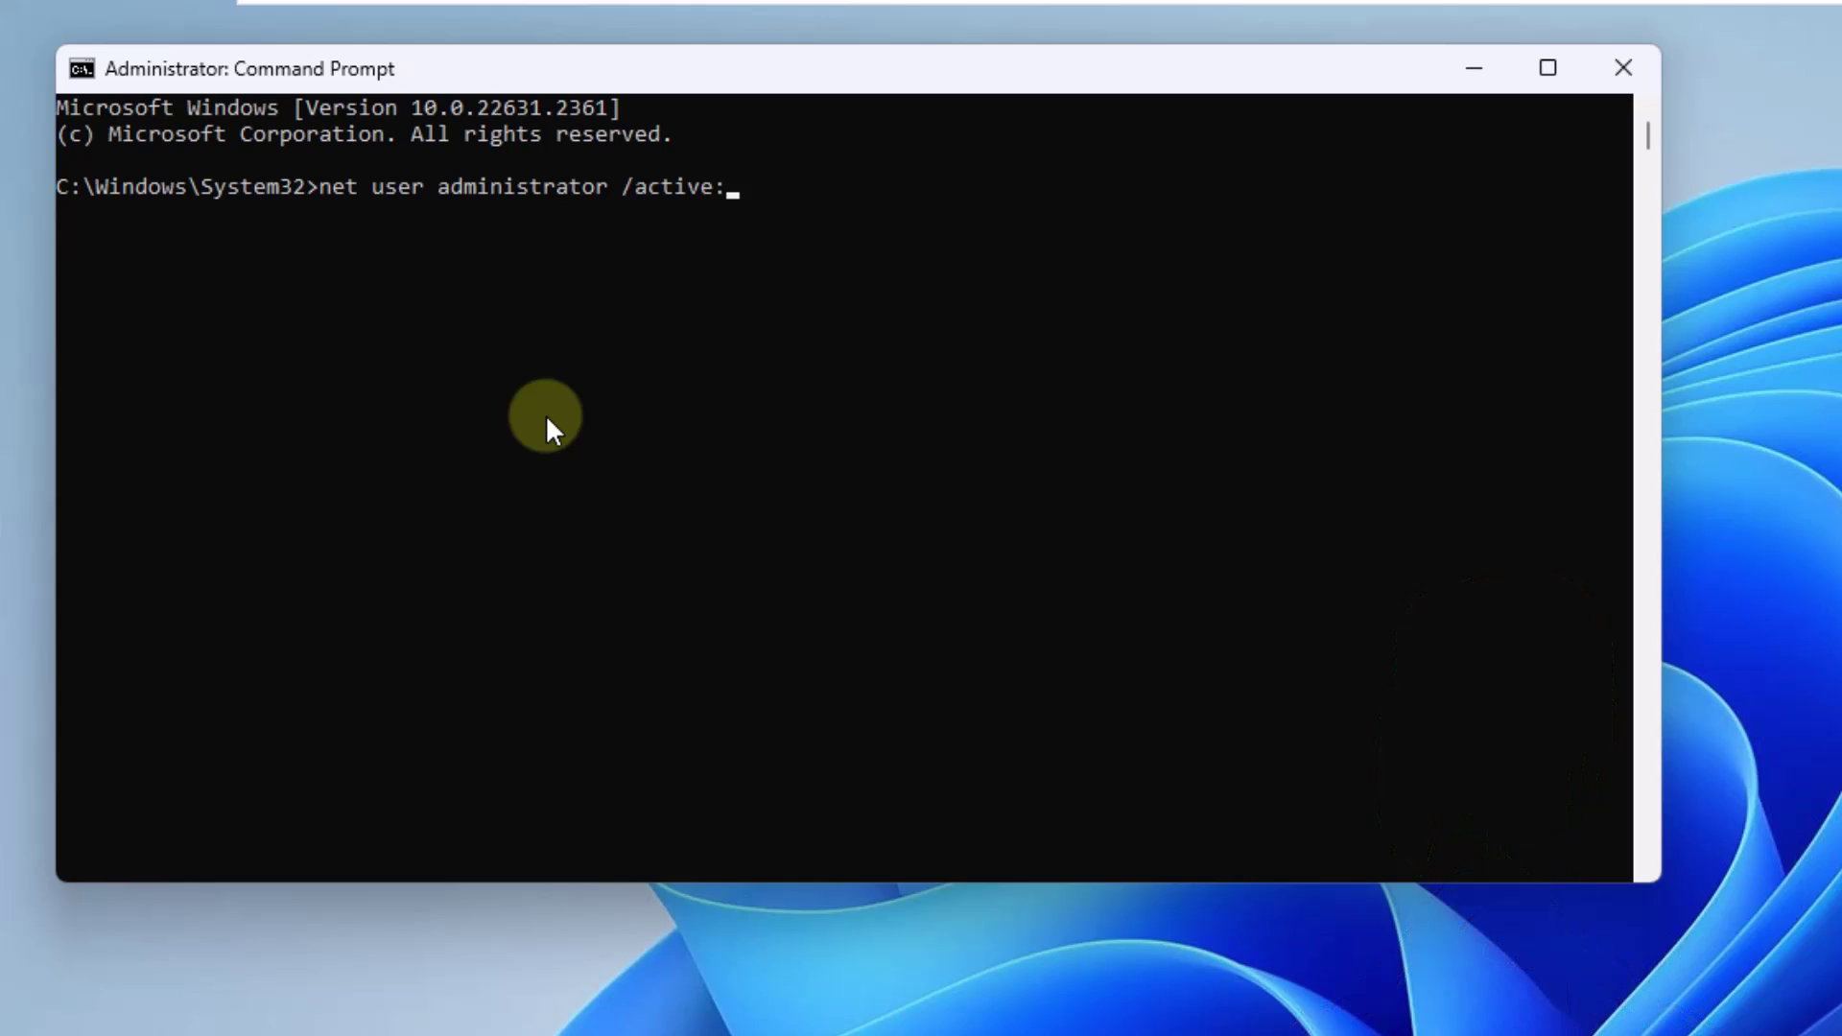
text(yes)
key(Return)
text(clear)
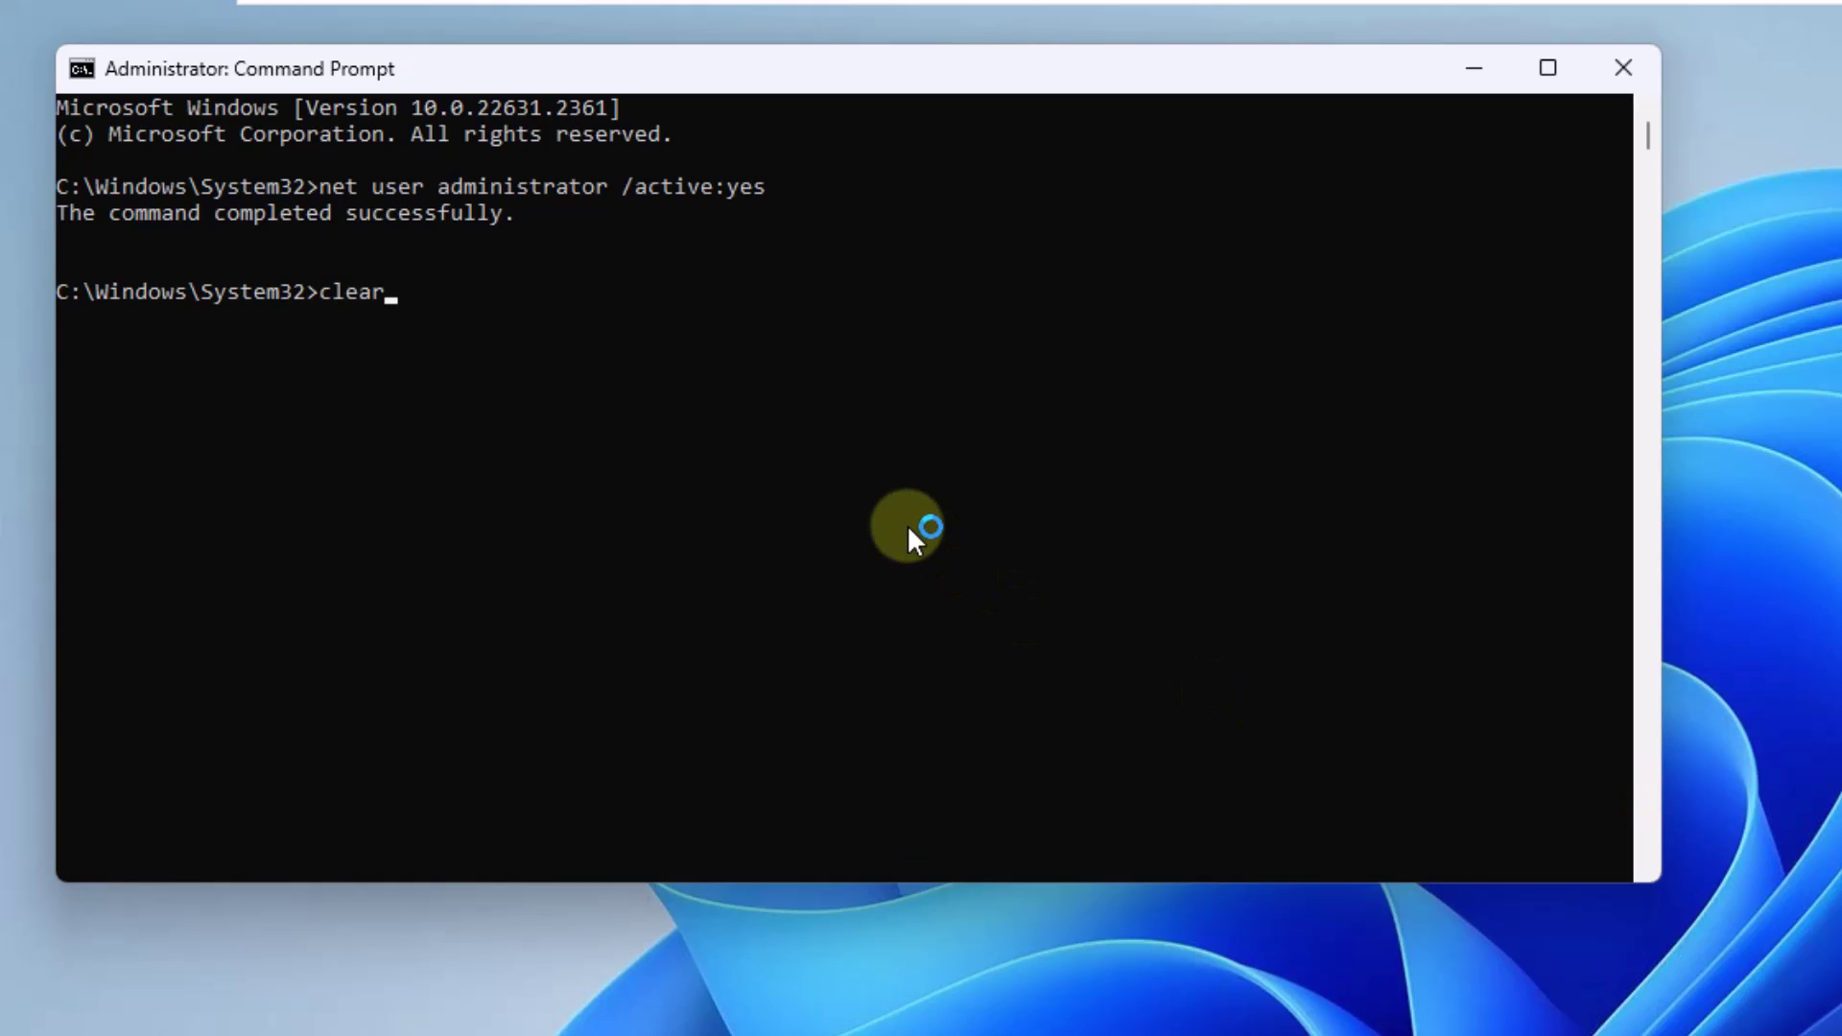
key(Return)
text(cls)
key(Return)
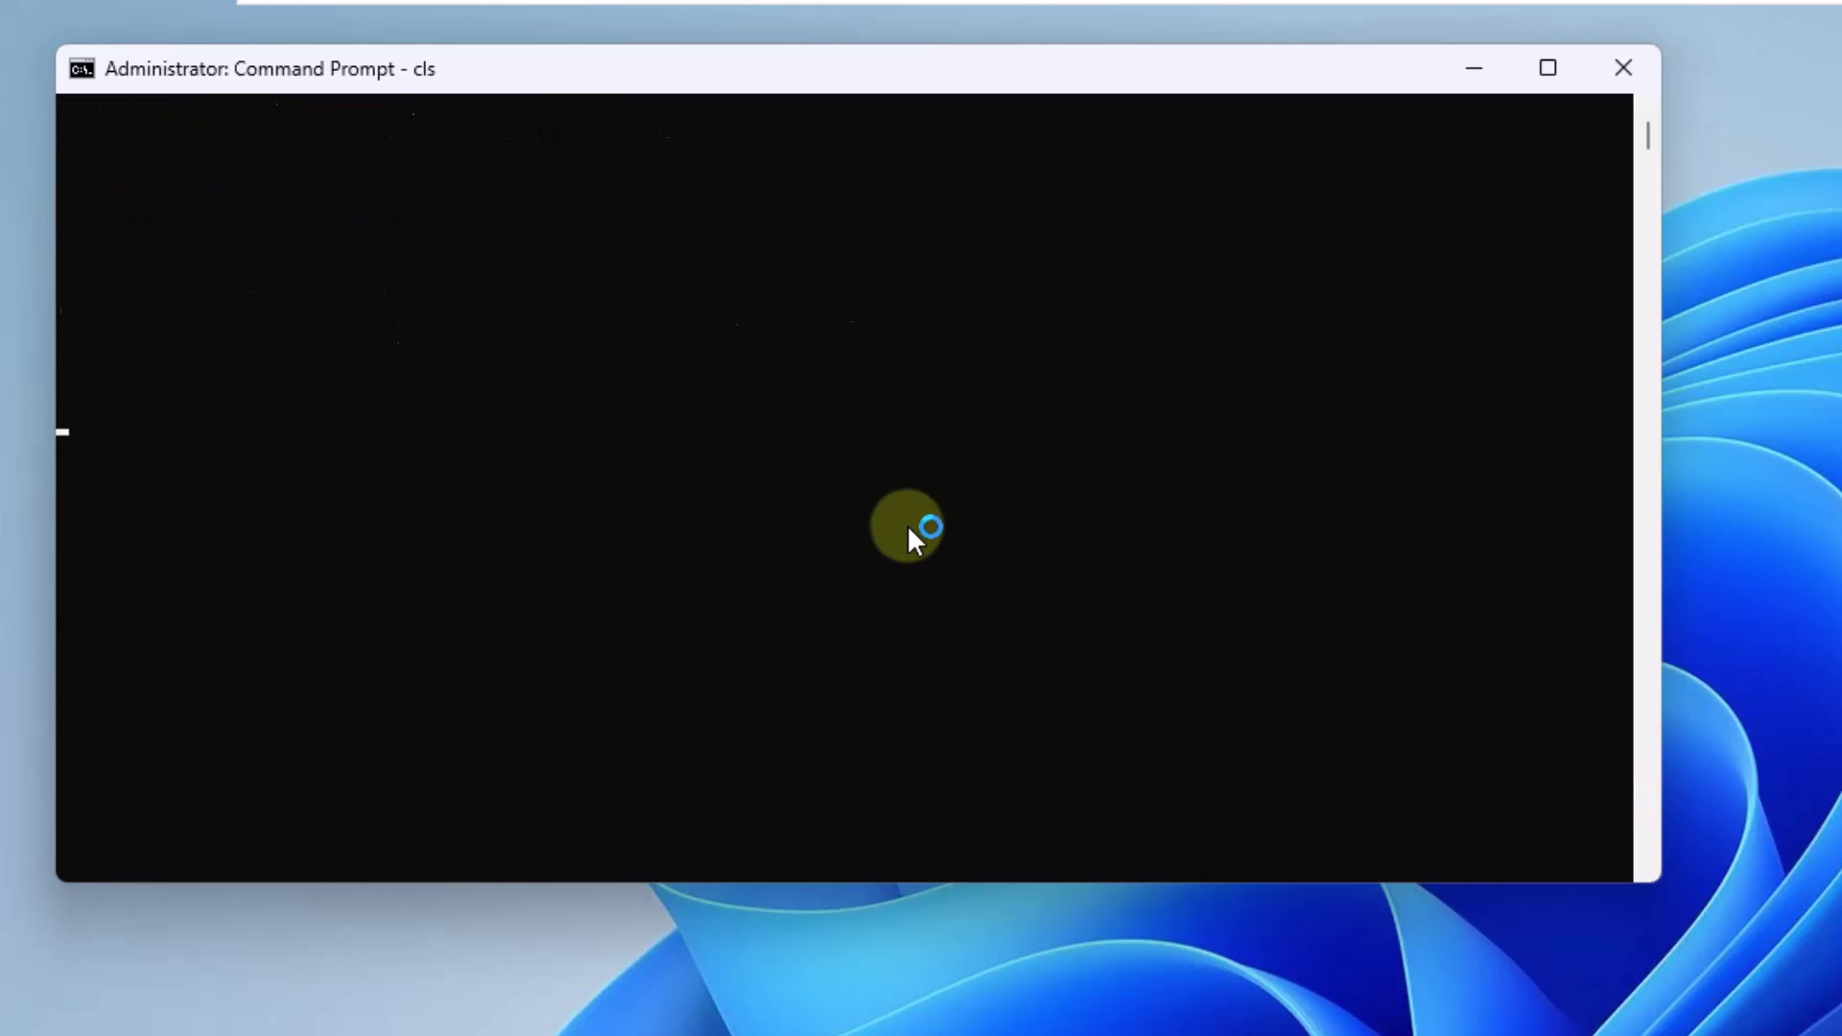
text(net u)
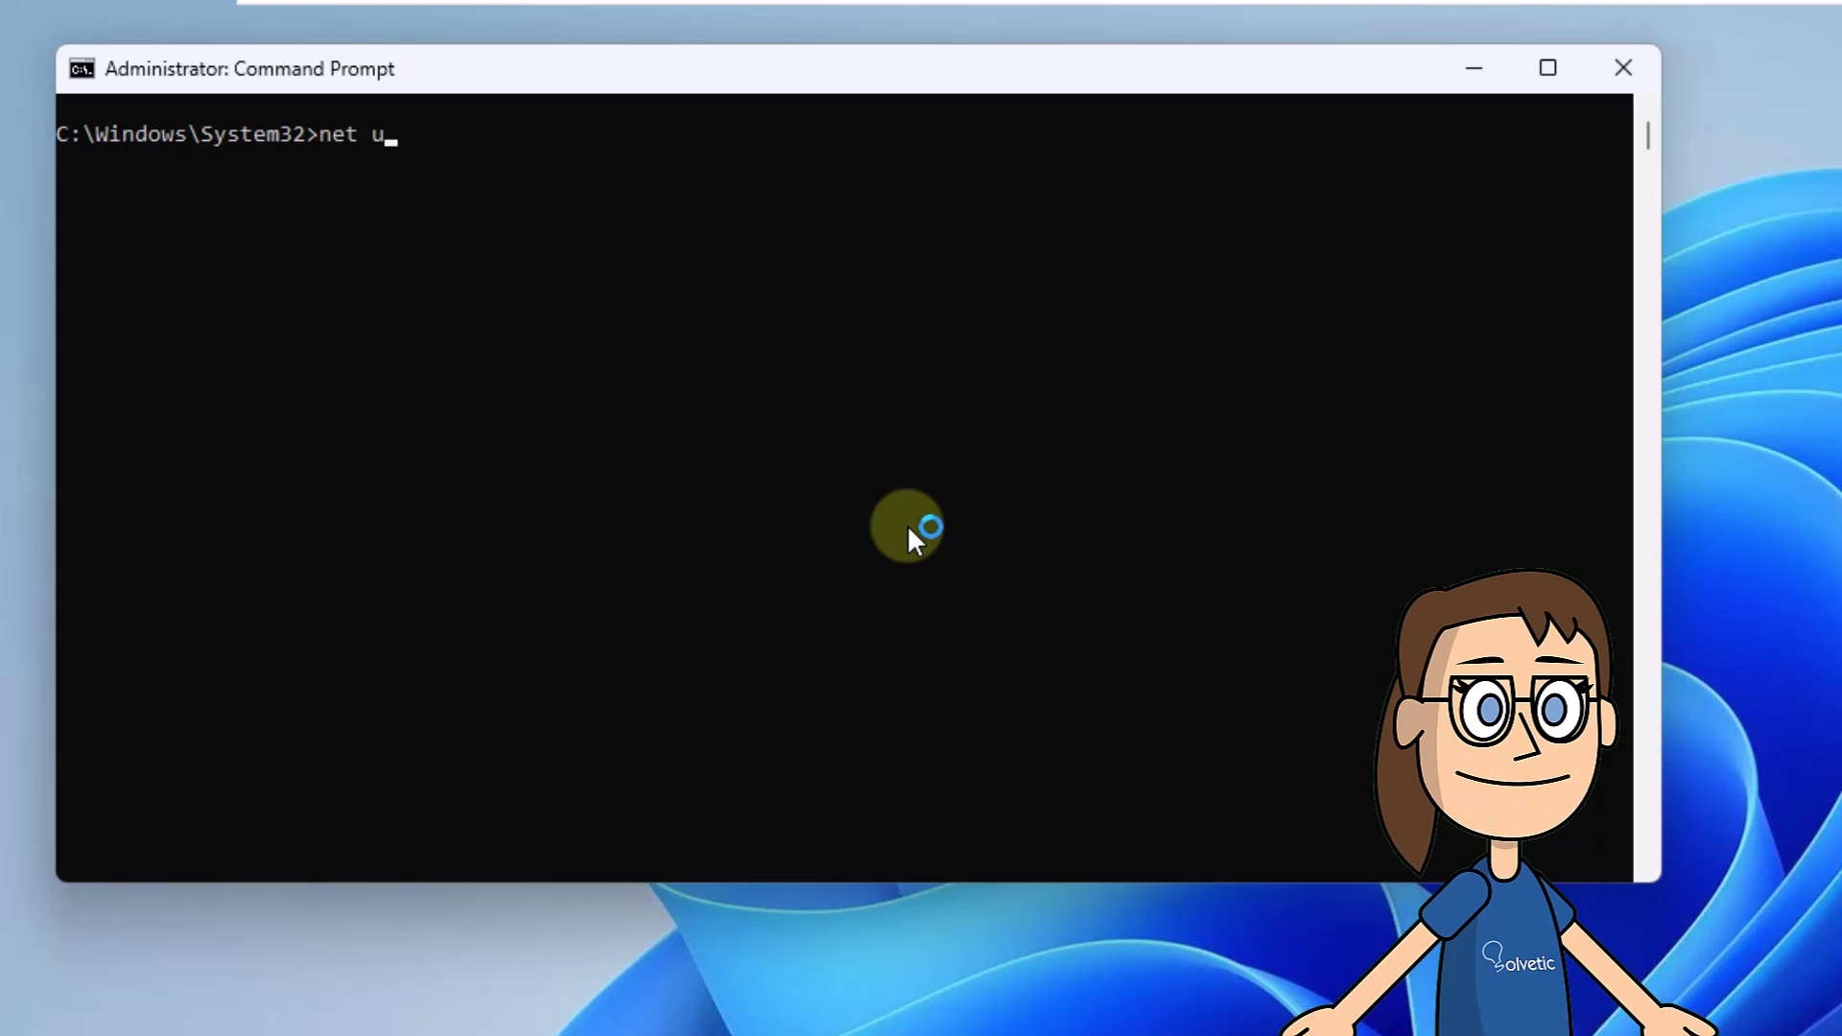
text(ser administ)
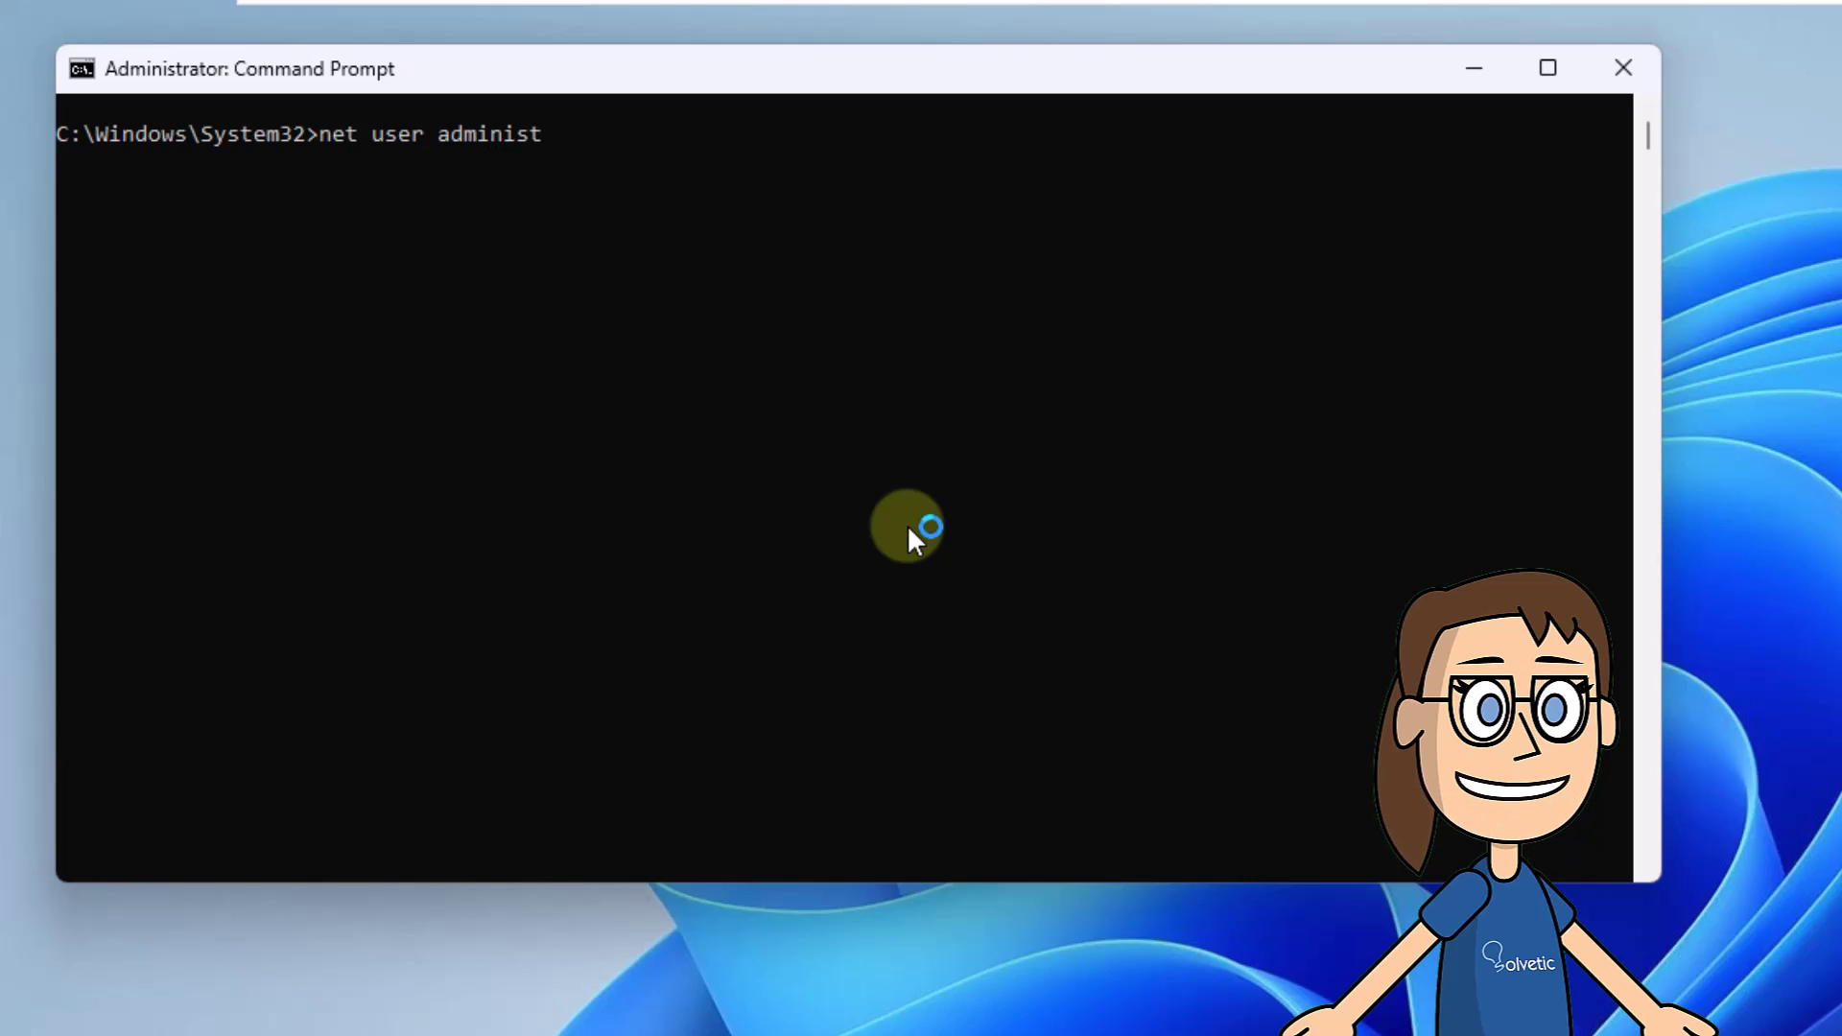
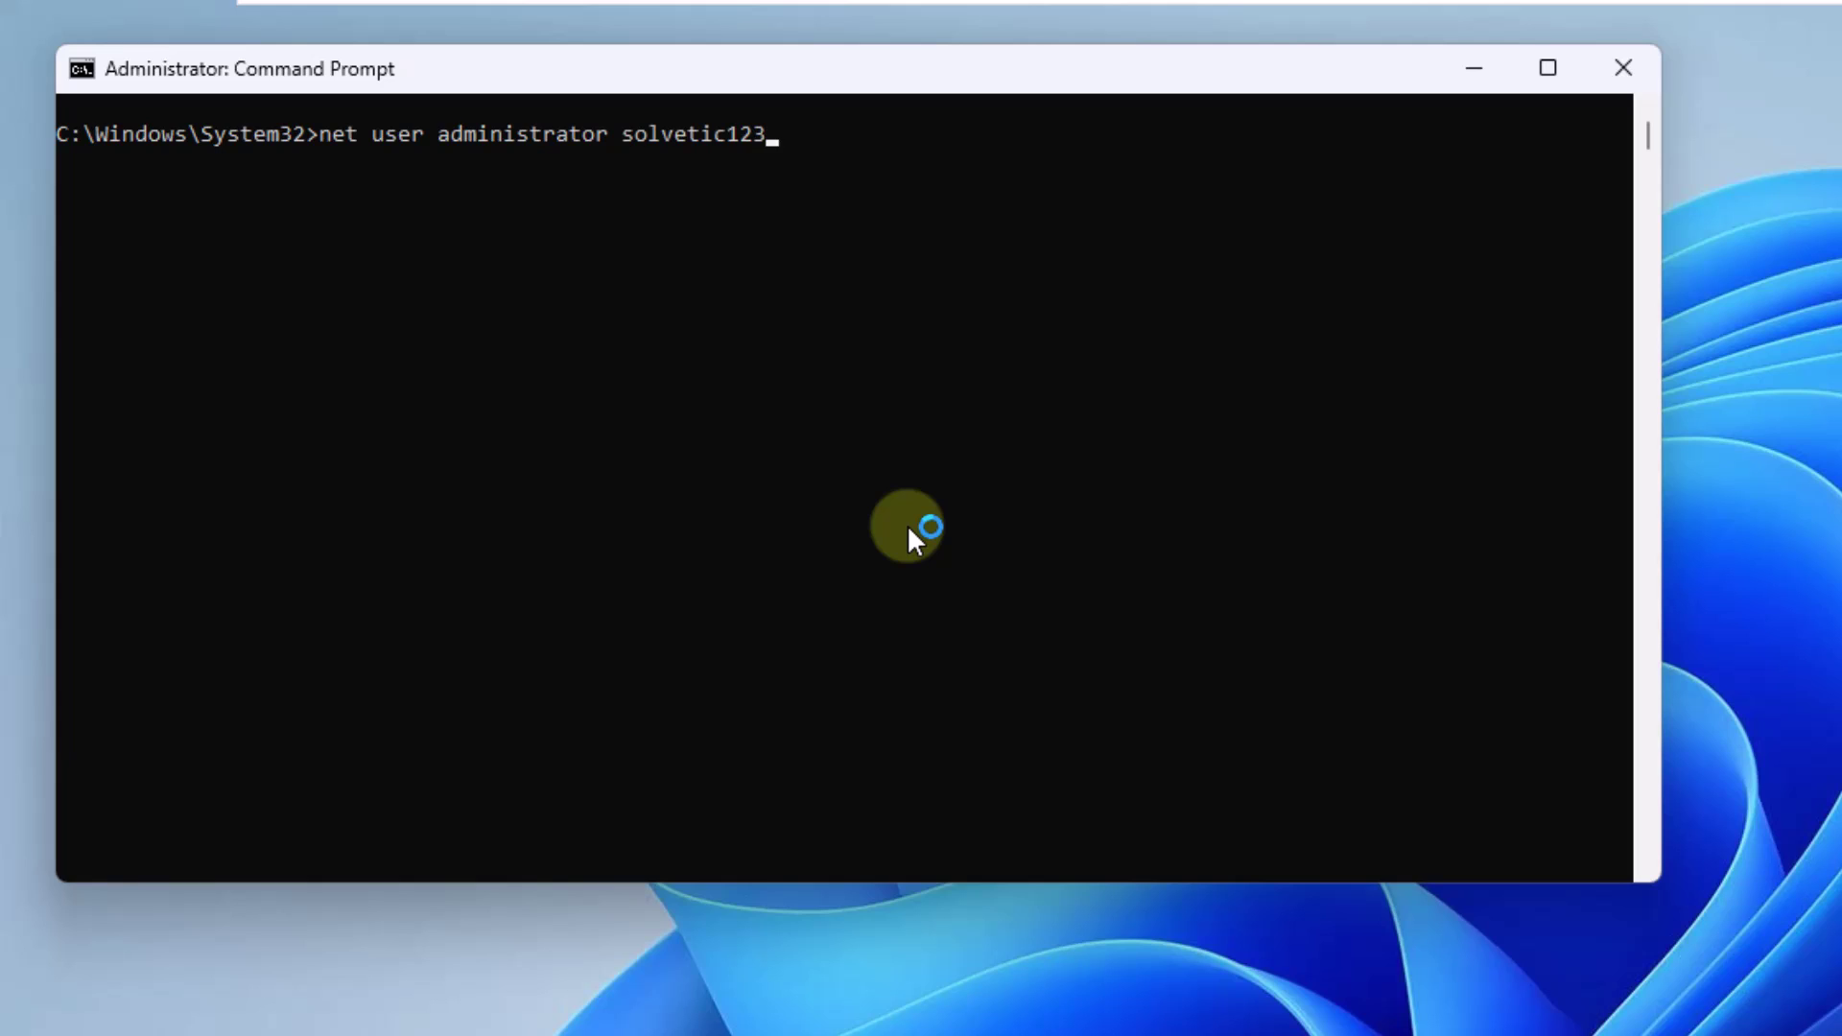
key(Return)
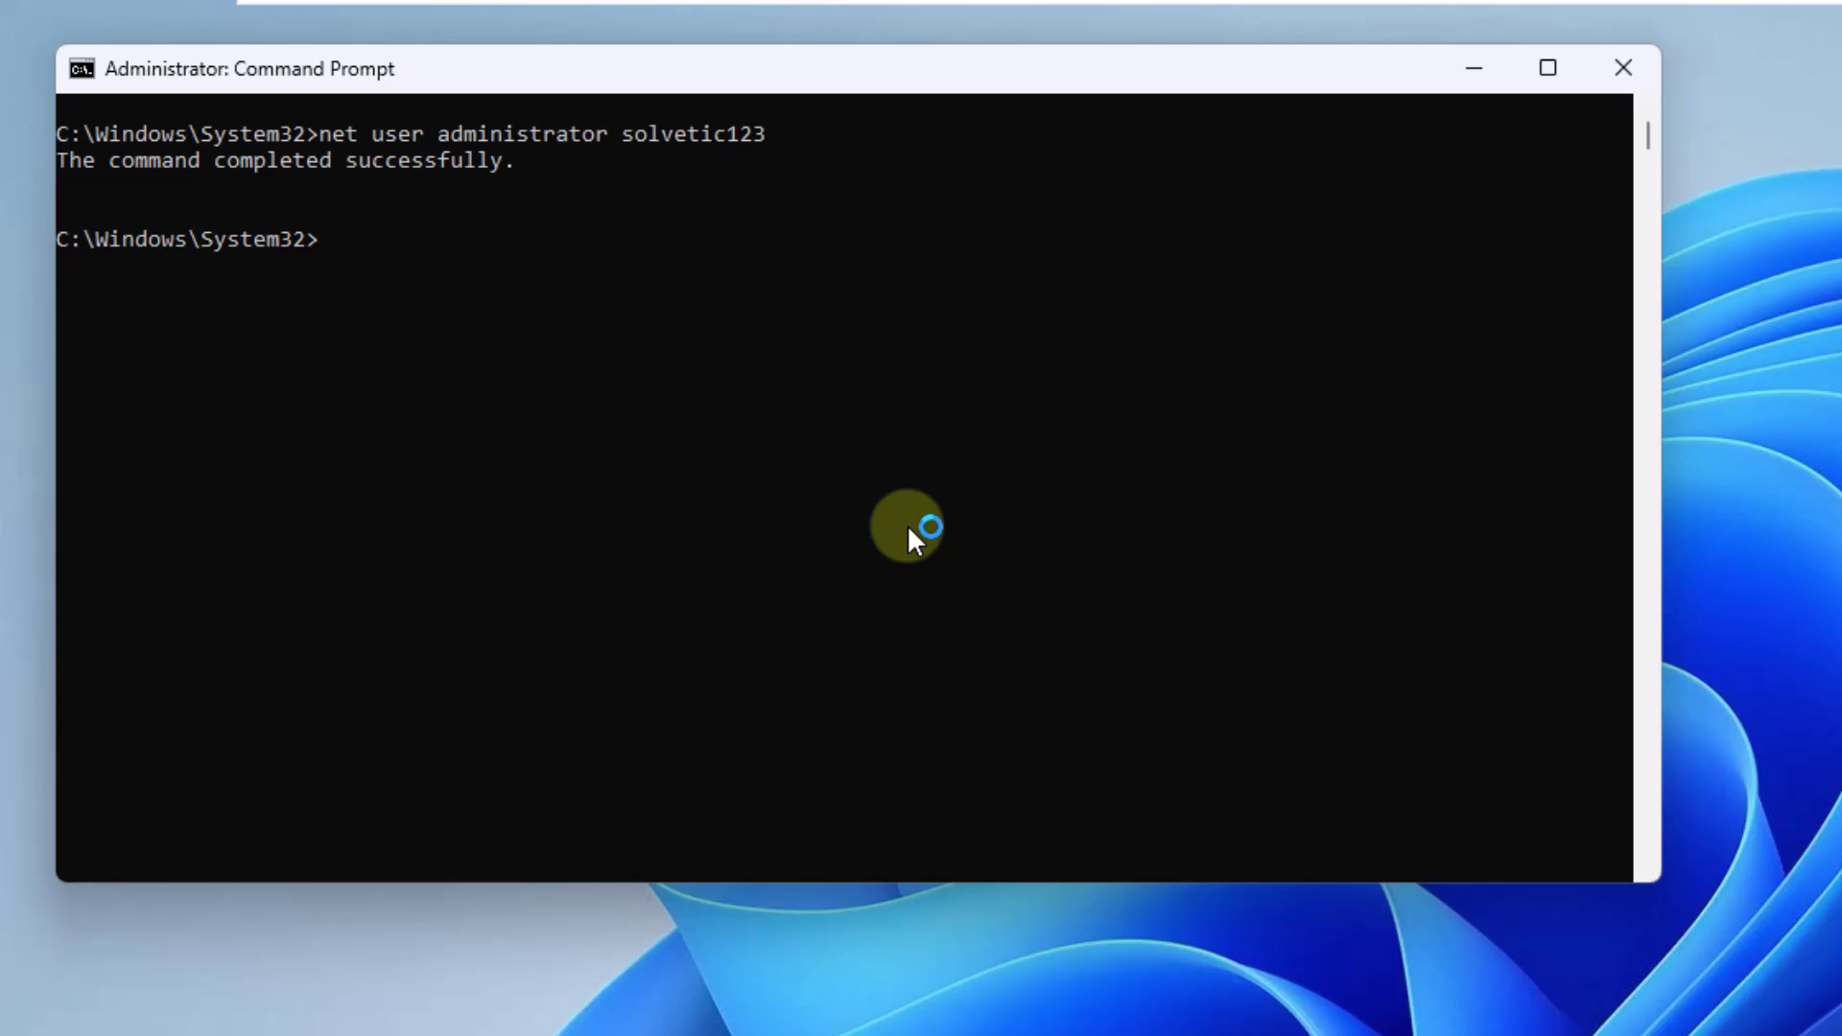
text(cls)
Run net user administrator /active:no, clear the console and exit Command Prompt
key(Return)
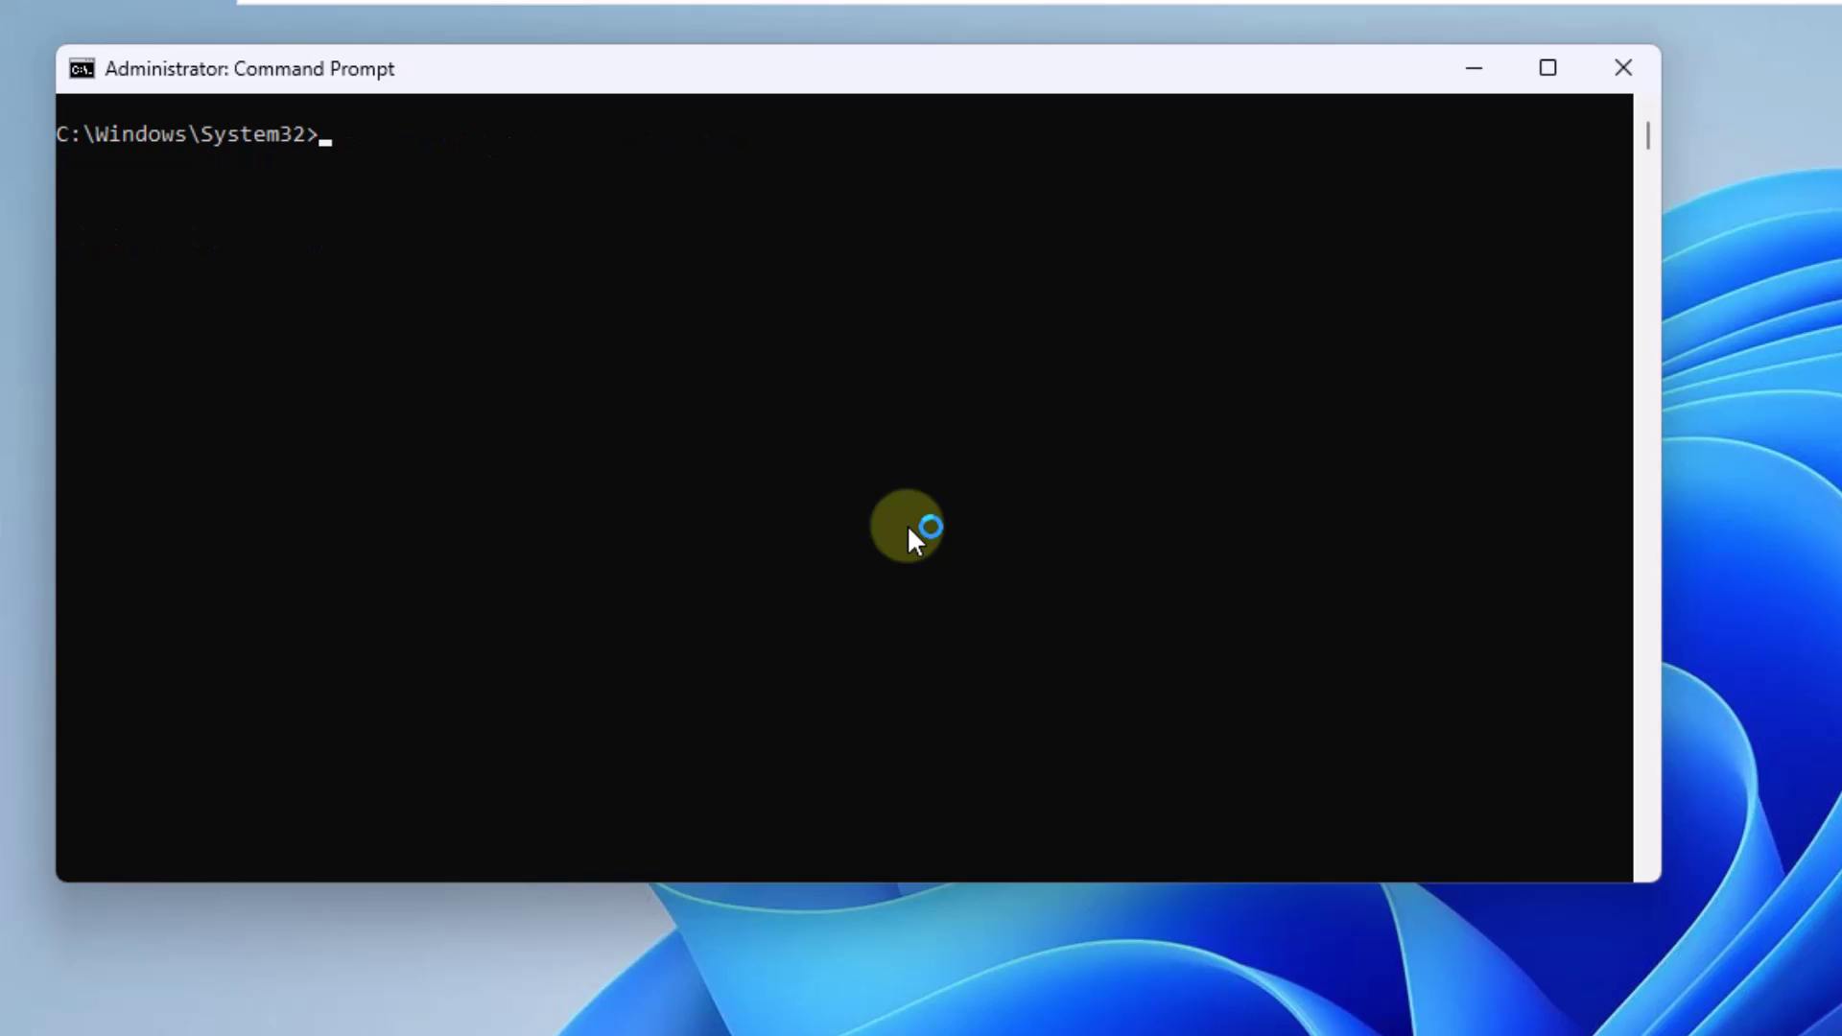
text(net )
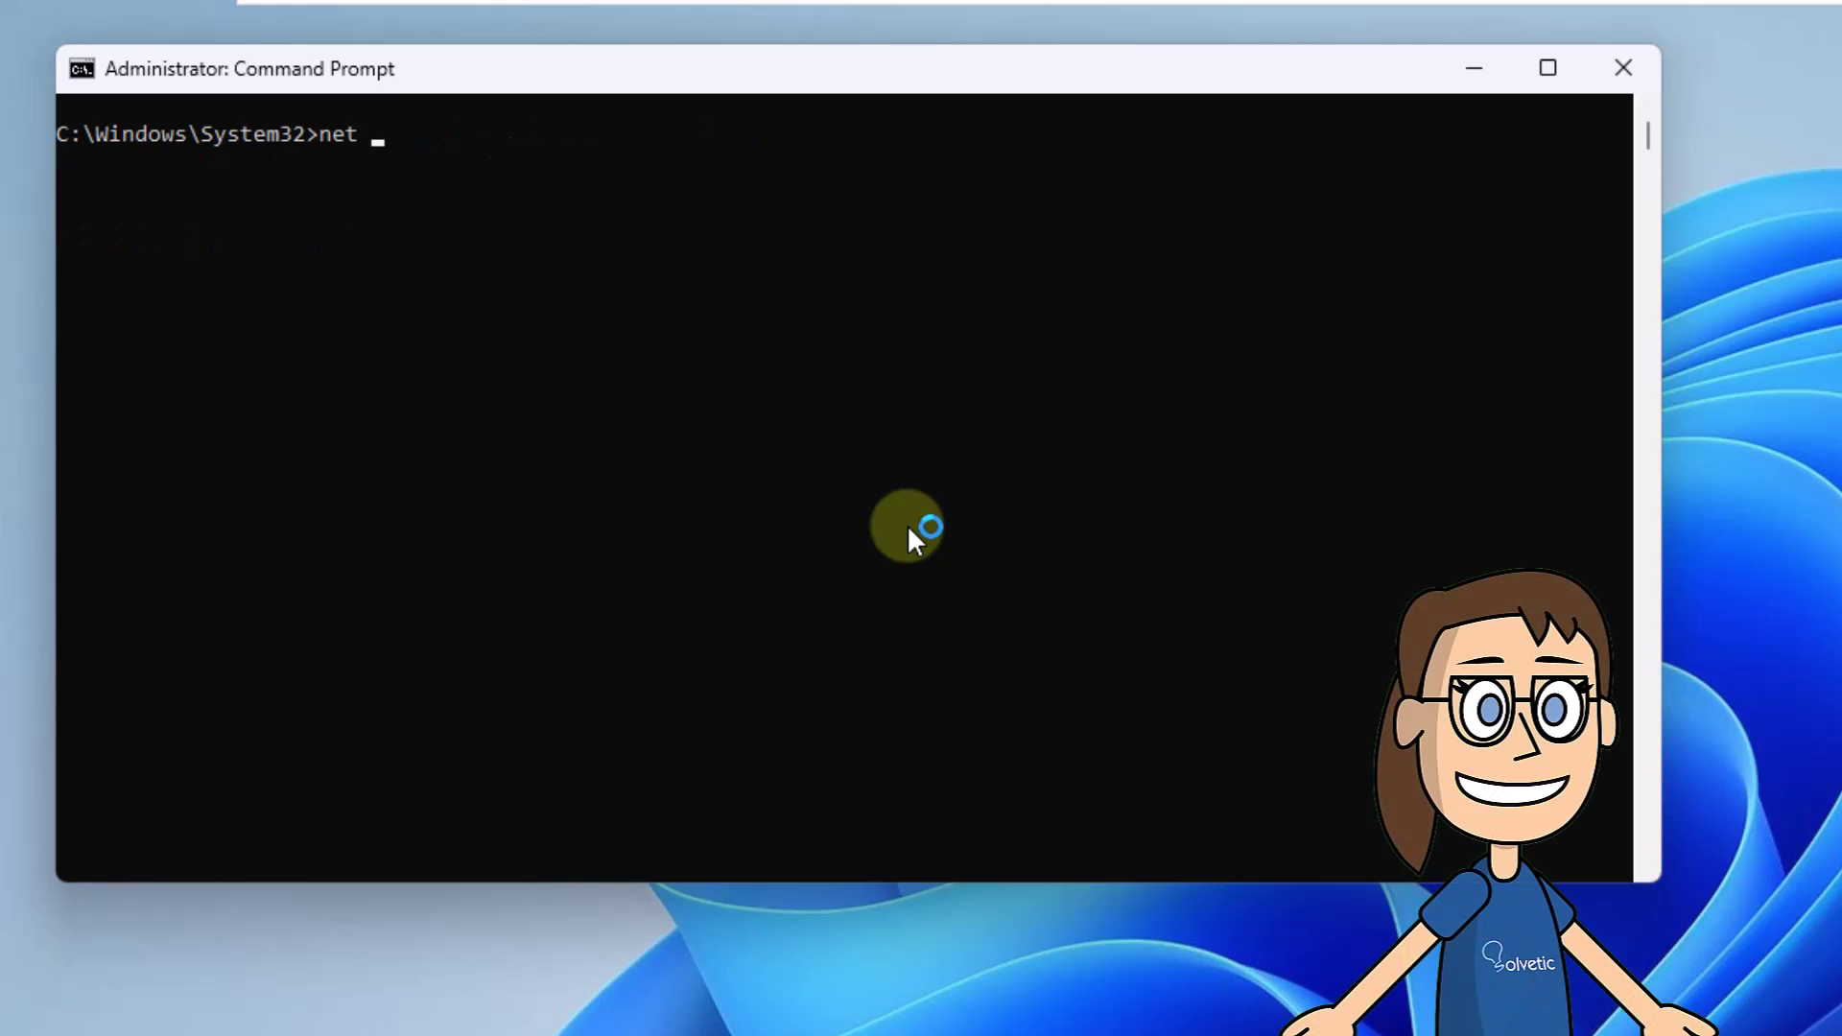
text(user adminis)
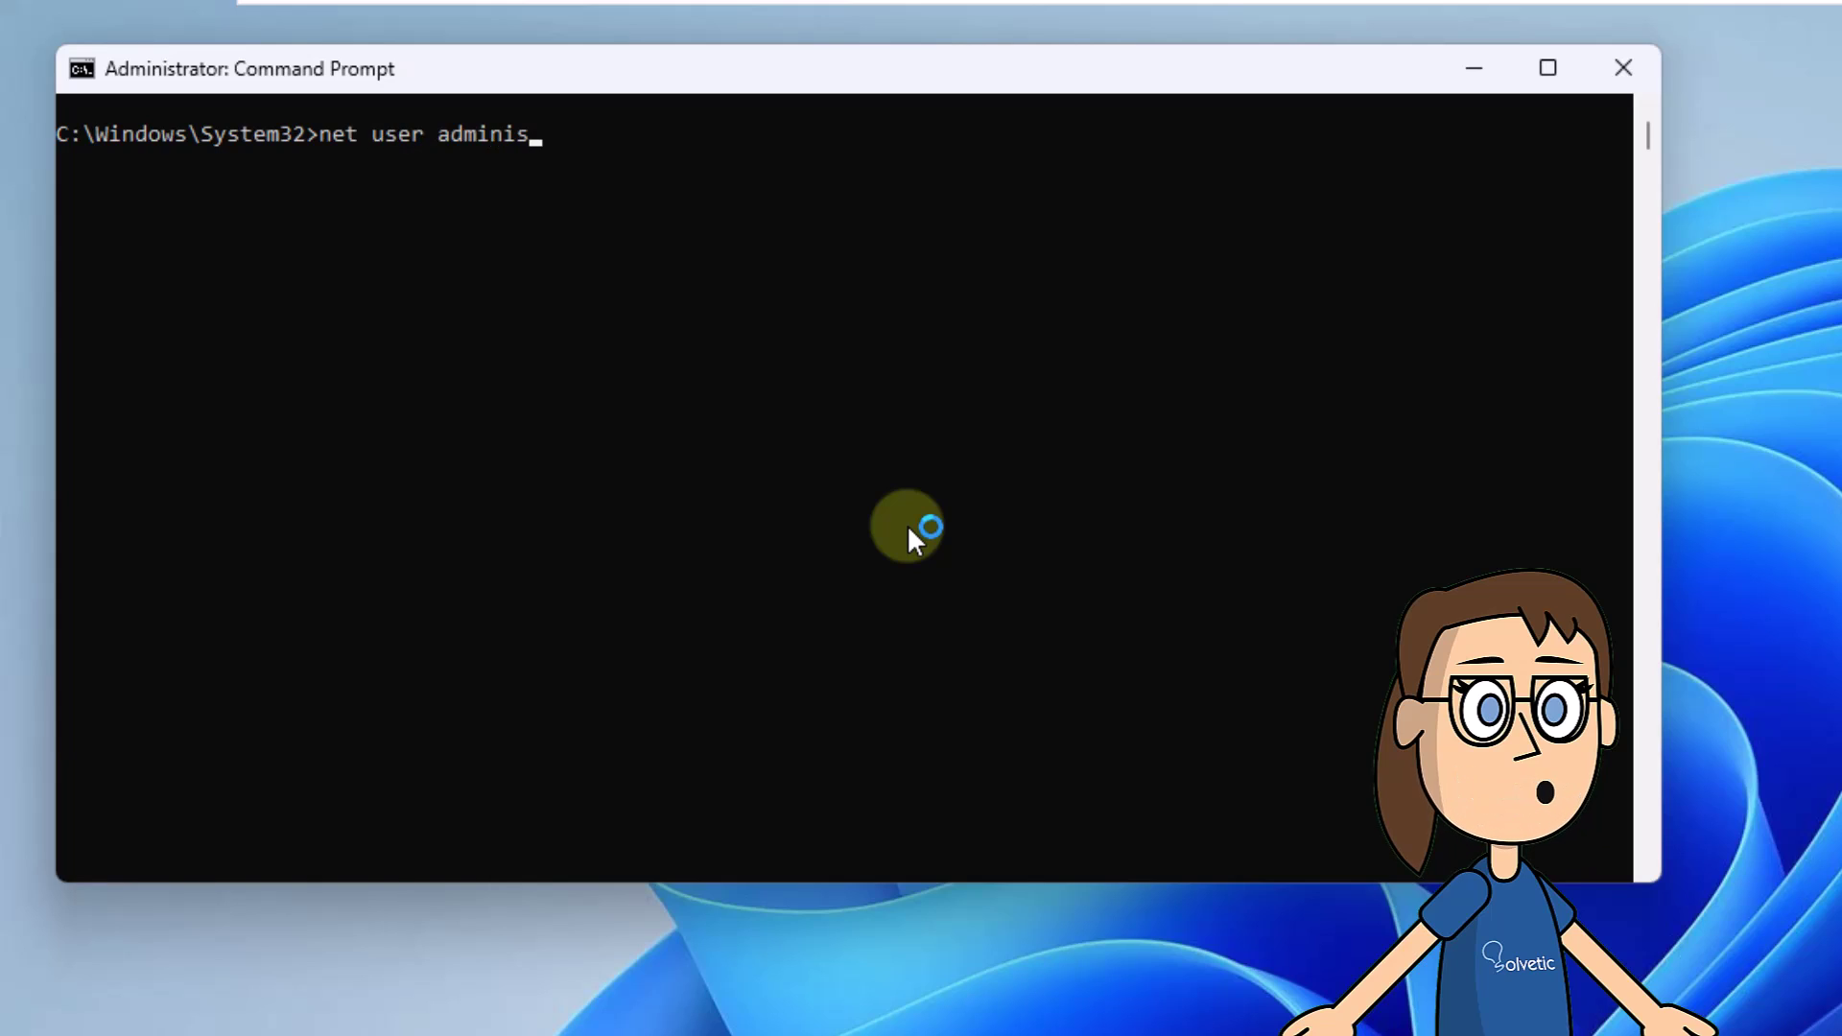
text(trator)
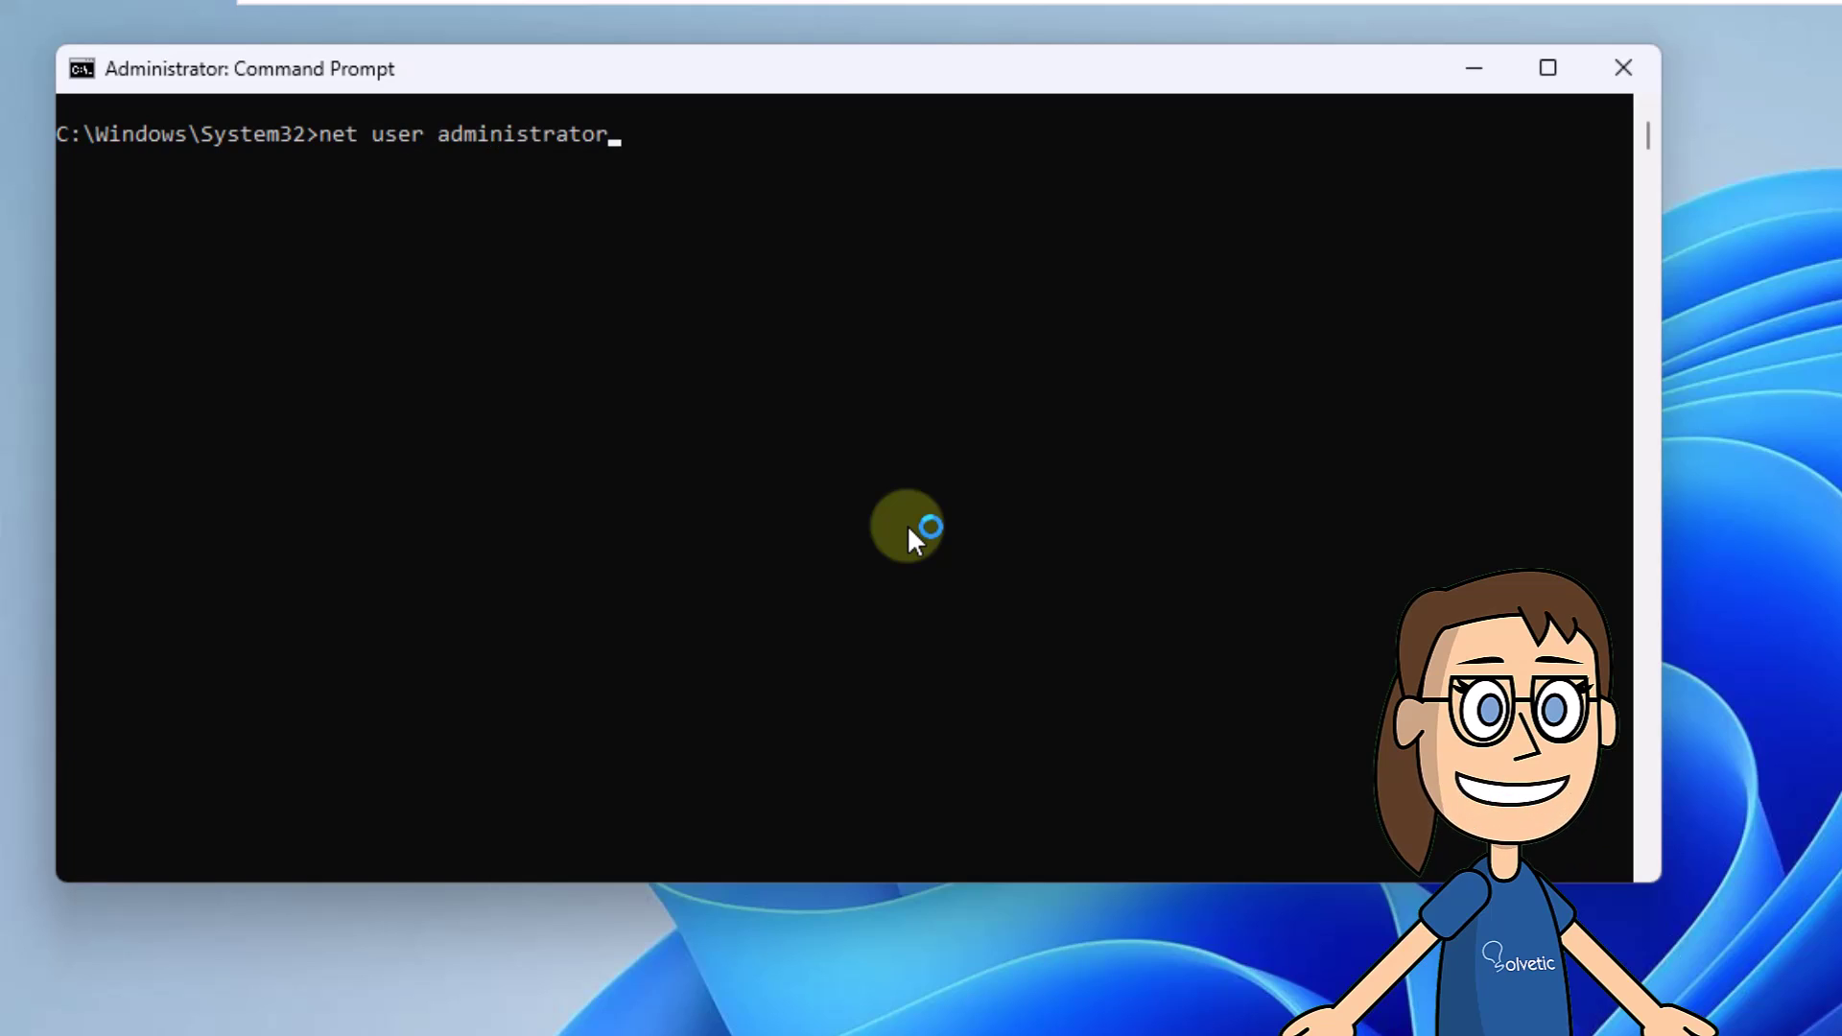
text( /active)
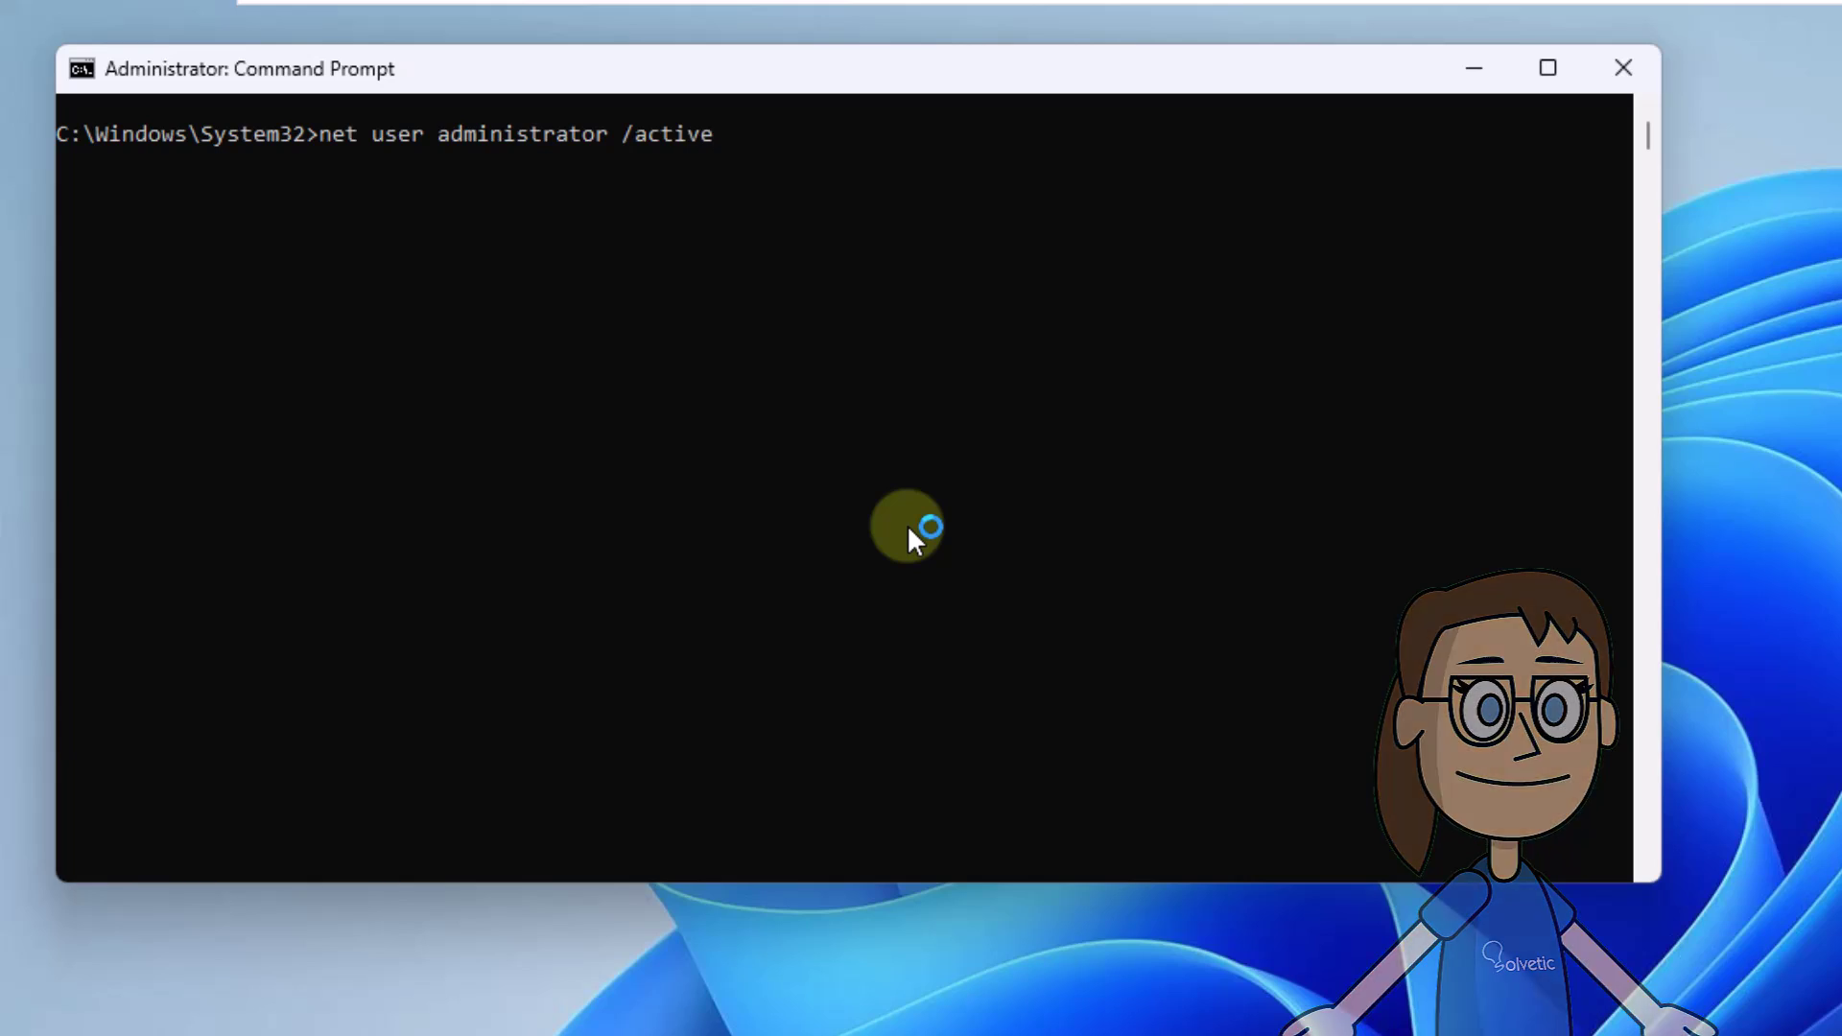
text(:no)
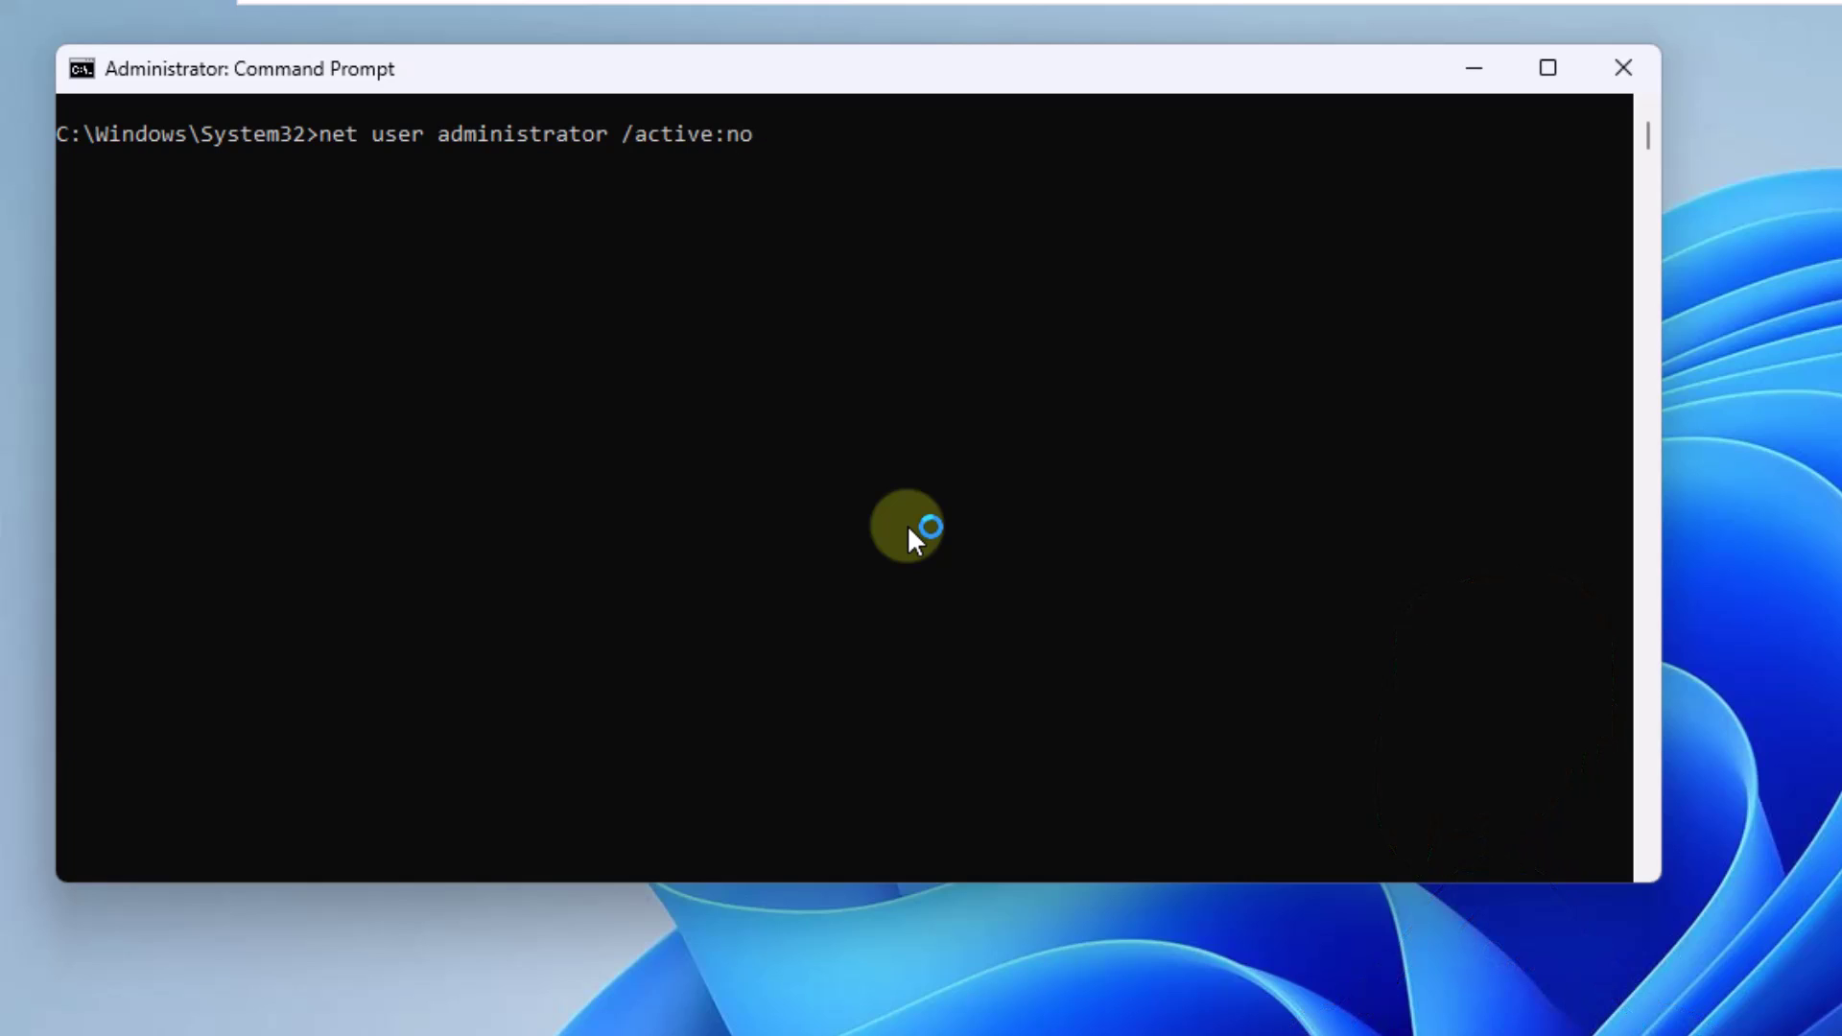
key(Return)
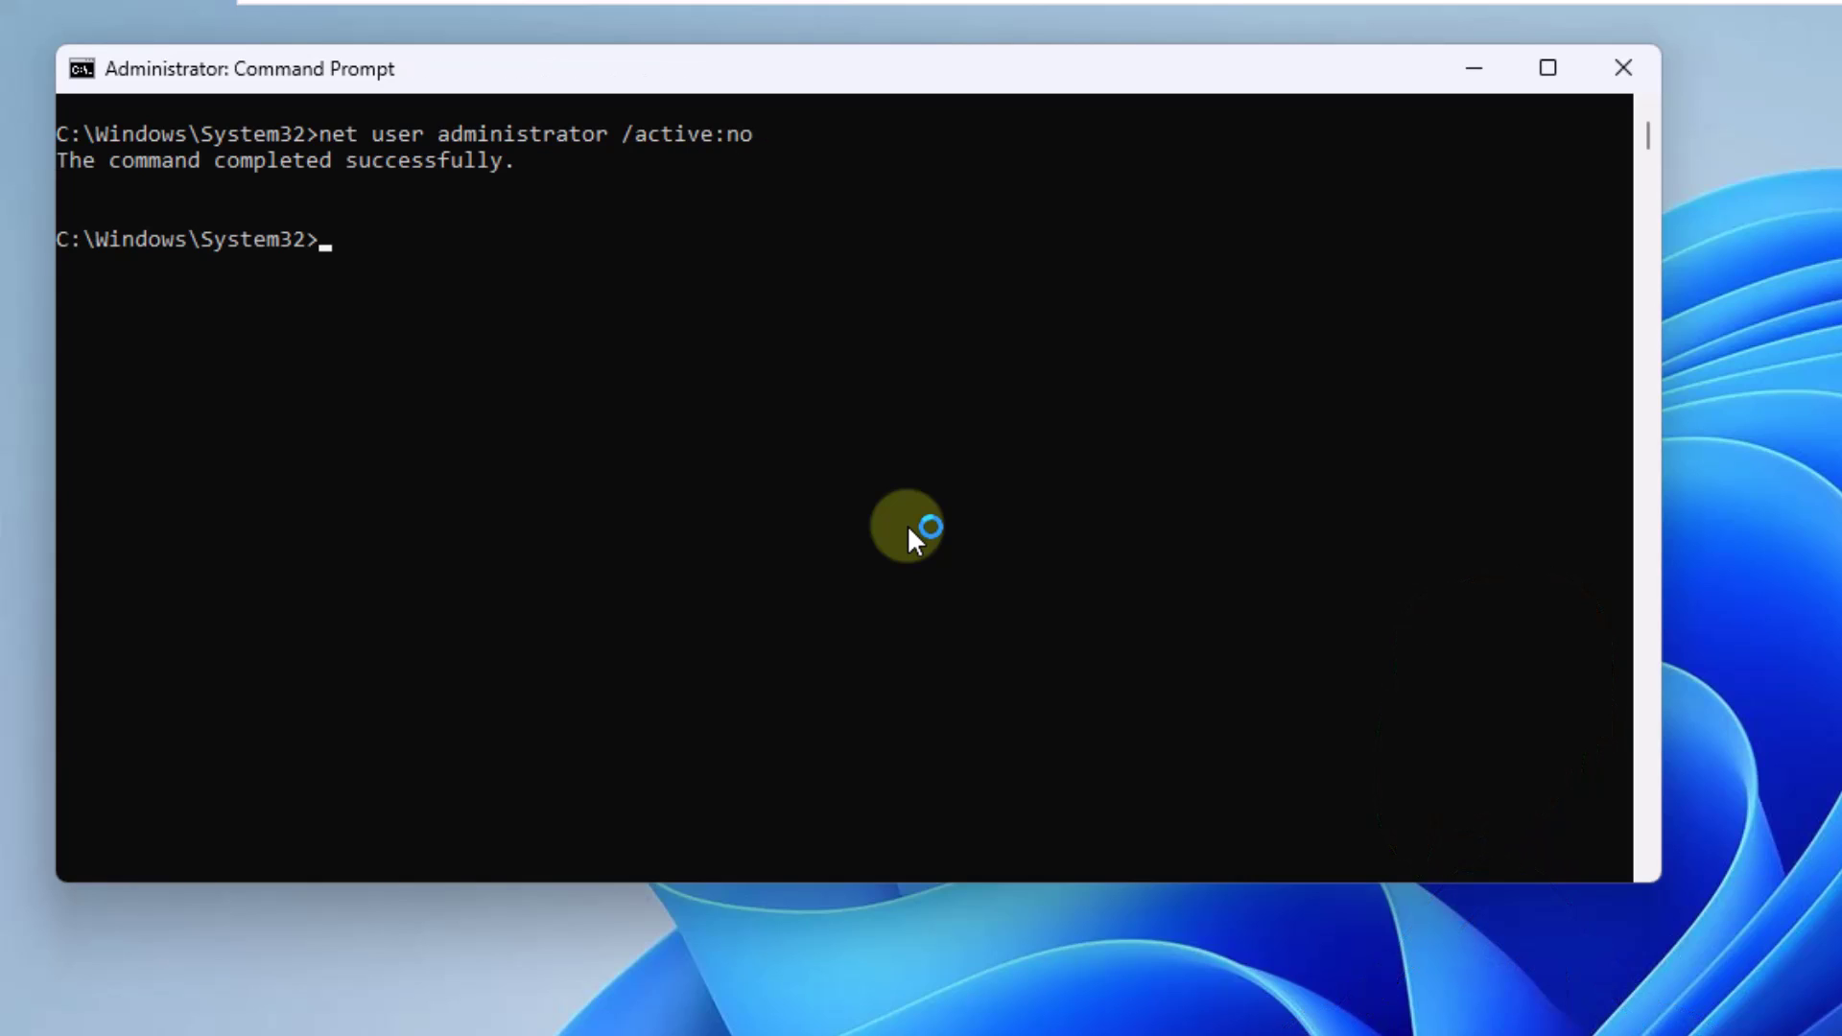
text(clear)
key(Return)
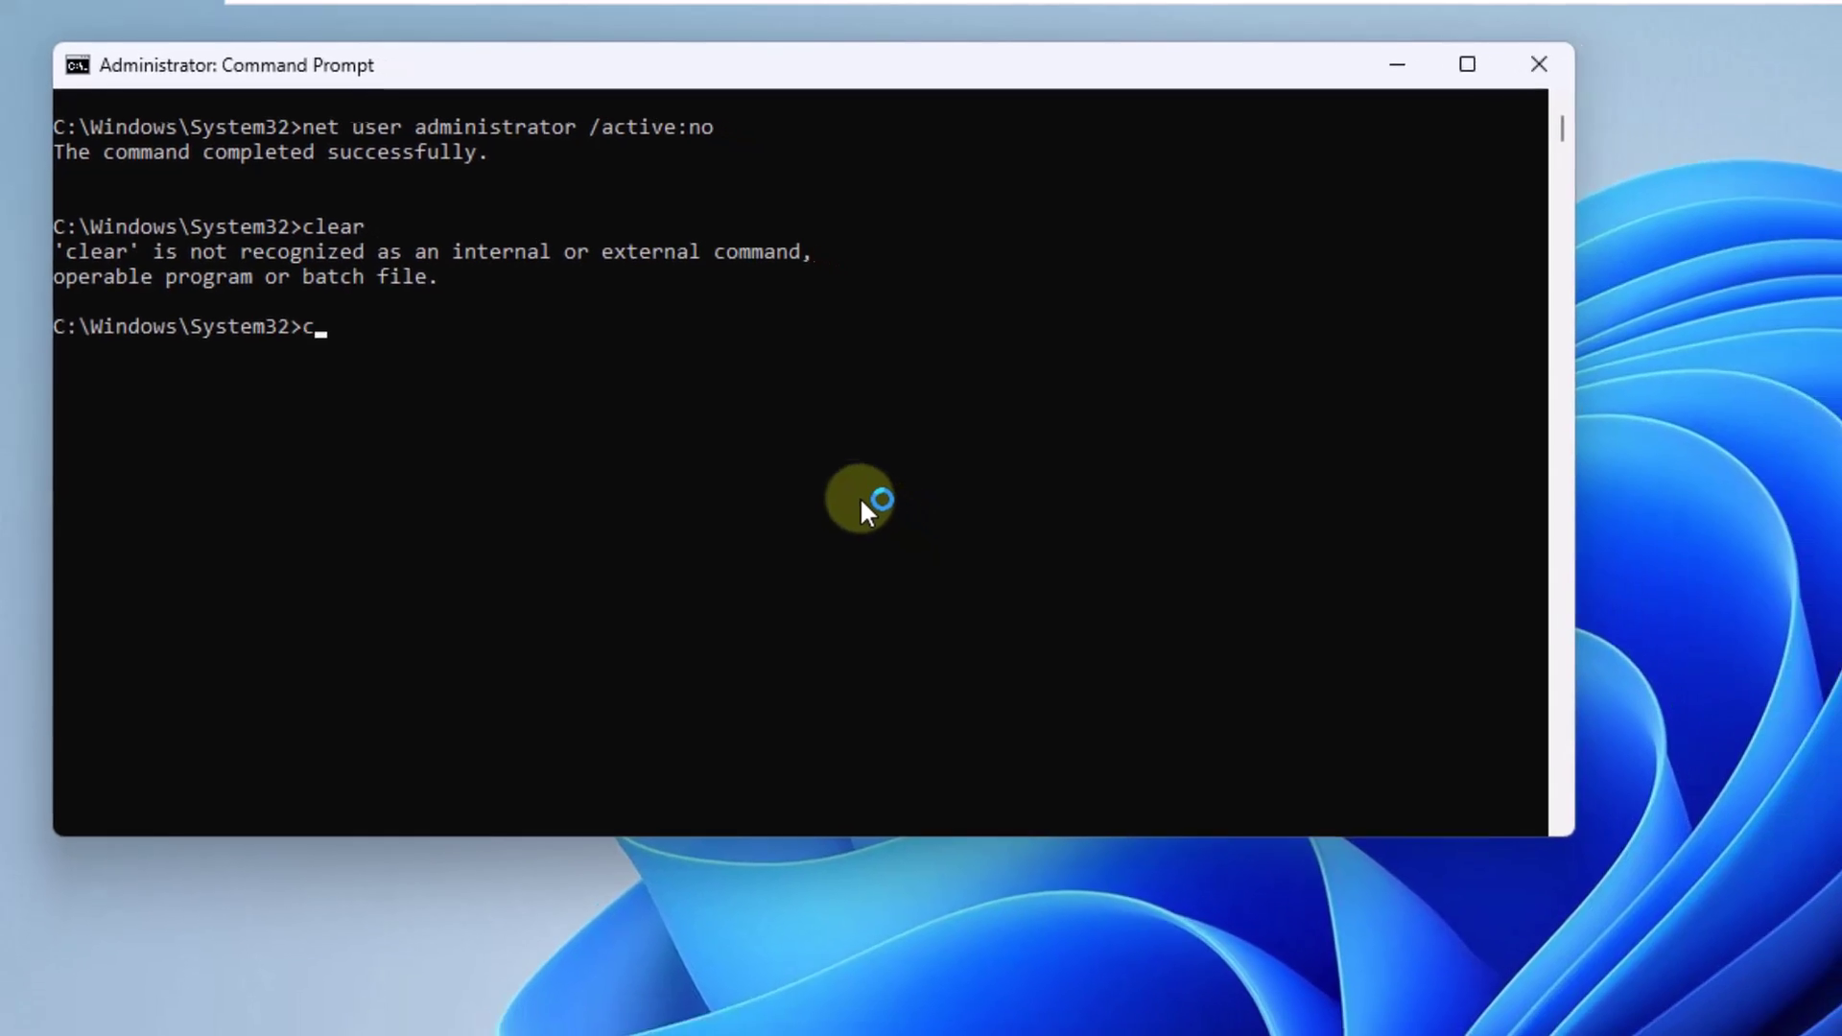
text(cls)
key(Return)
text(exit)
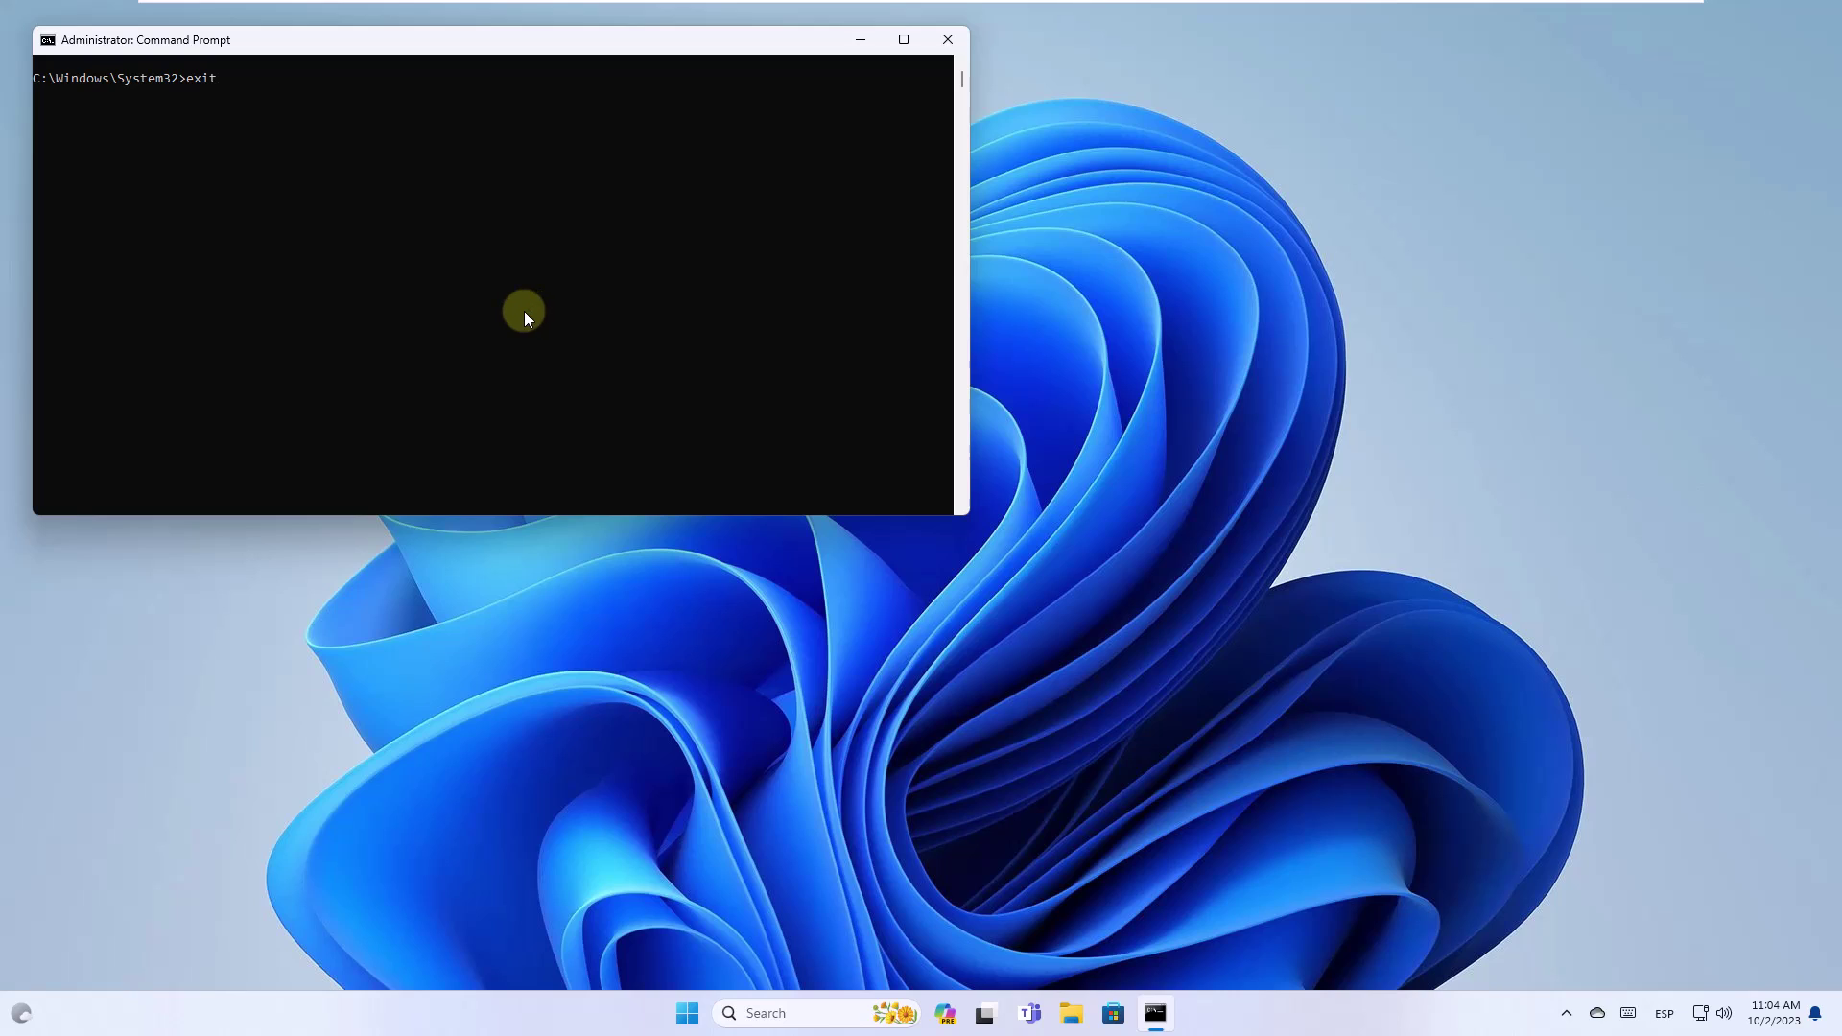
key(Return)
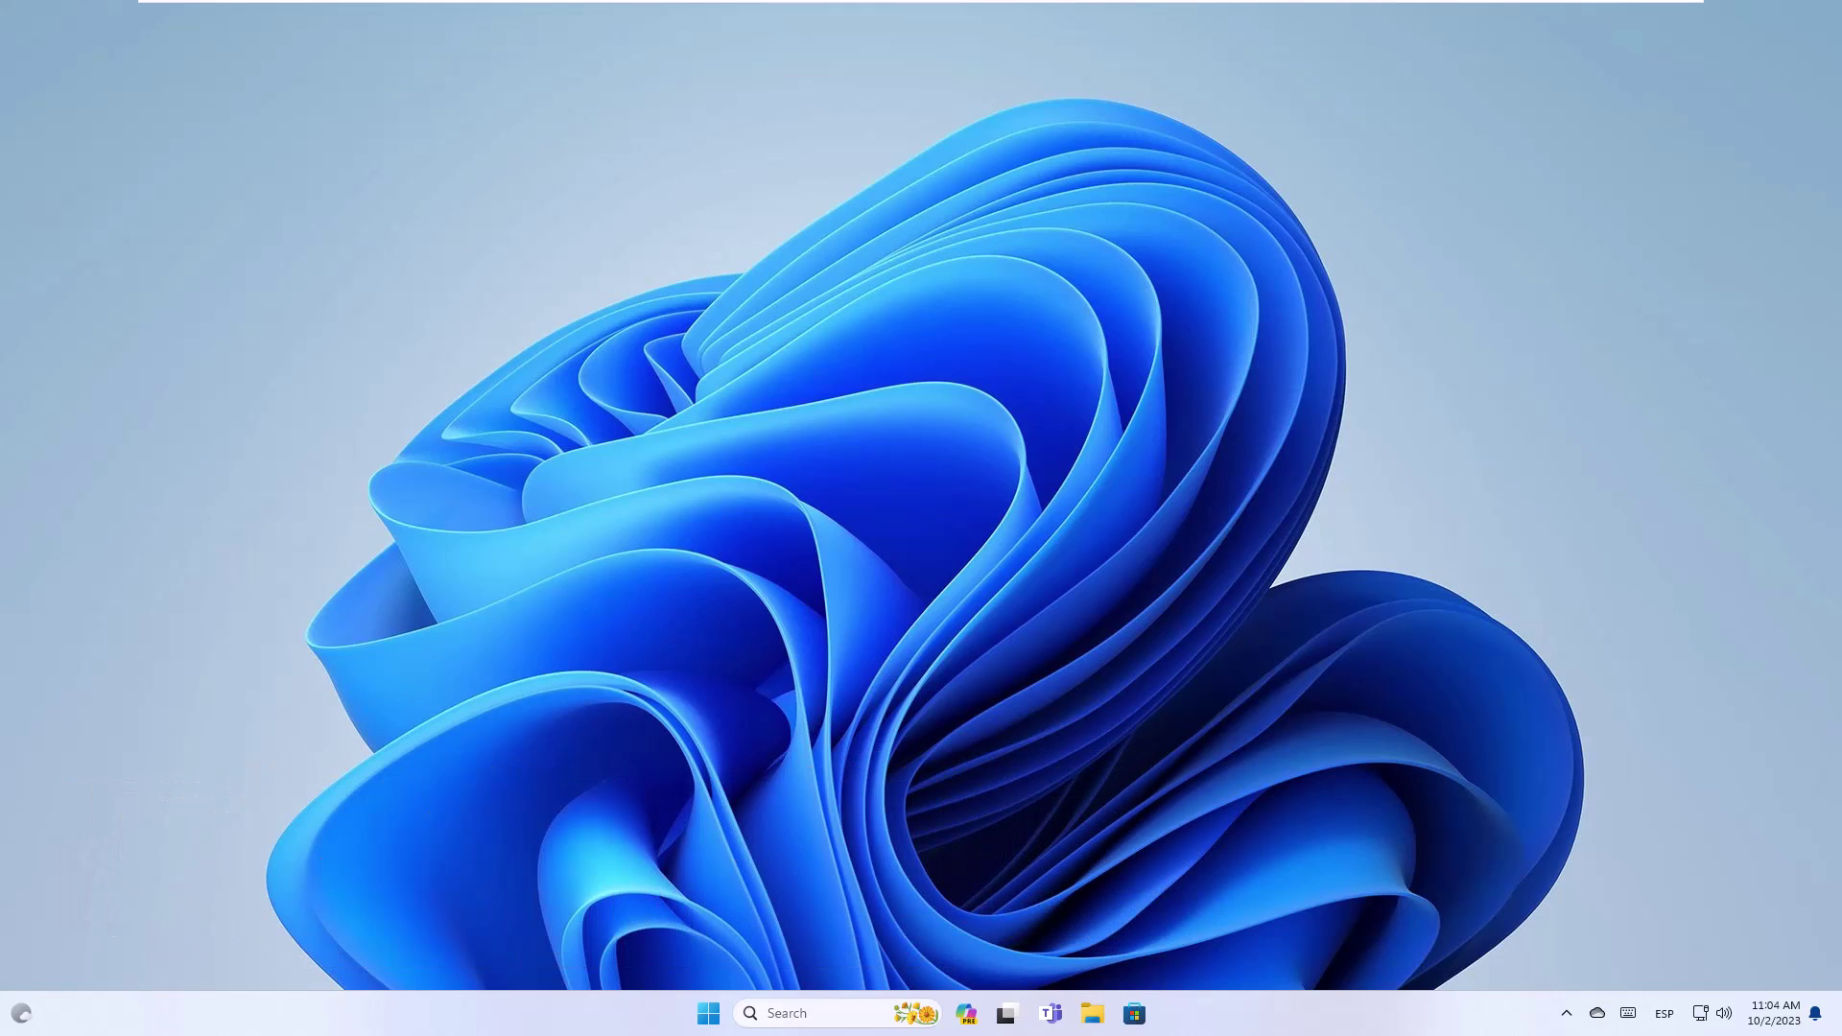
Search for powershell from the taskbar Search box
click(818, 1013)
text(powershe)
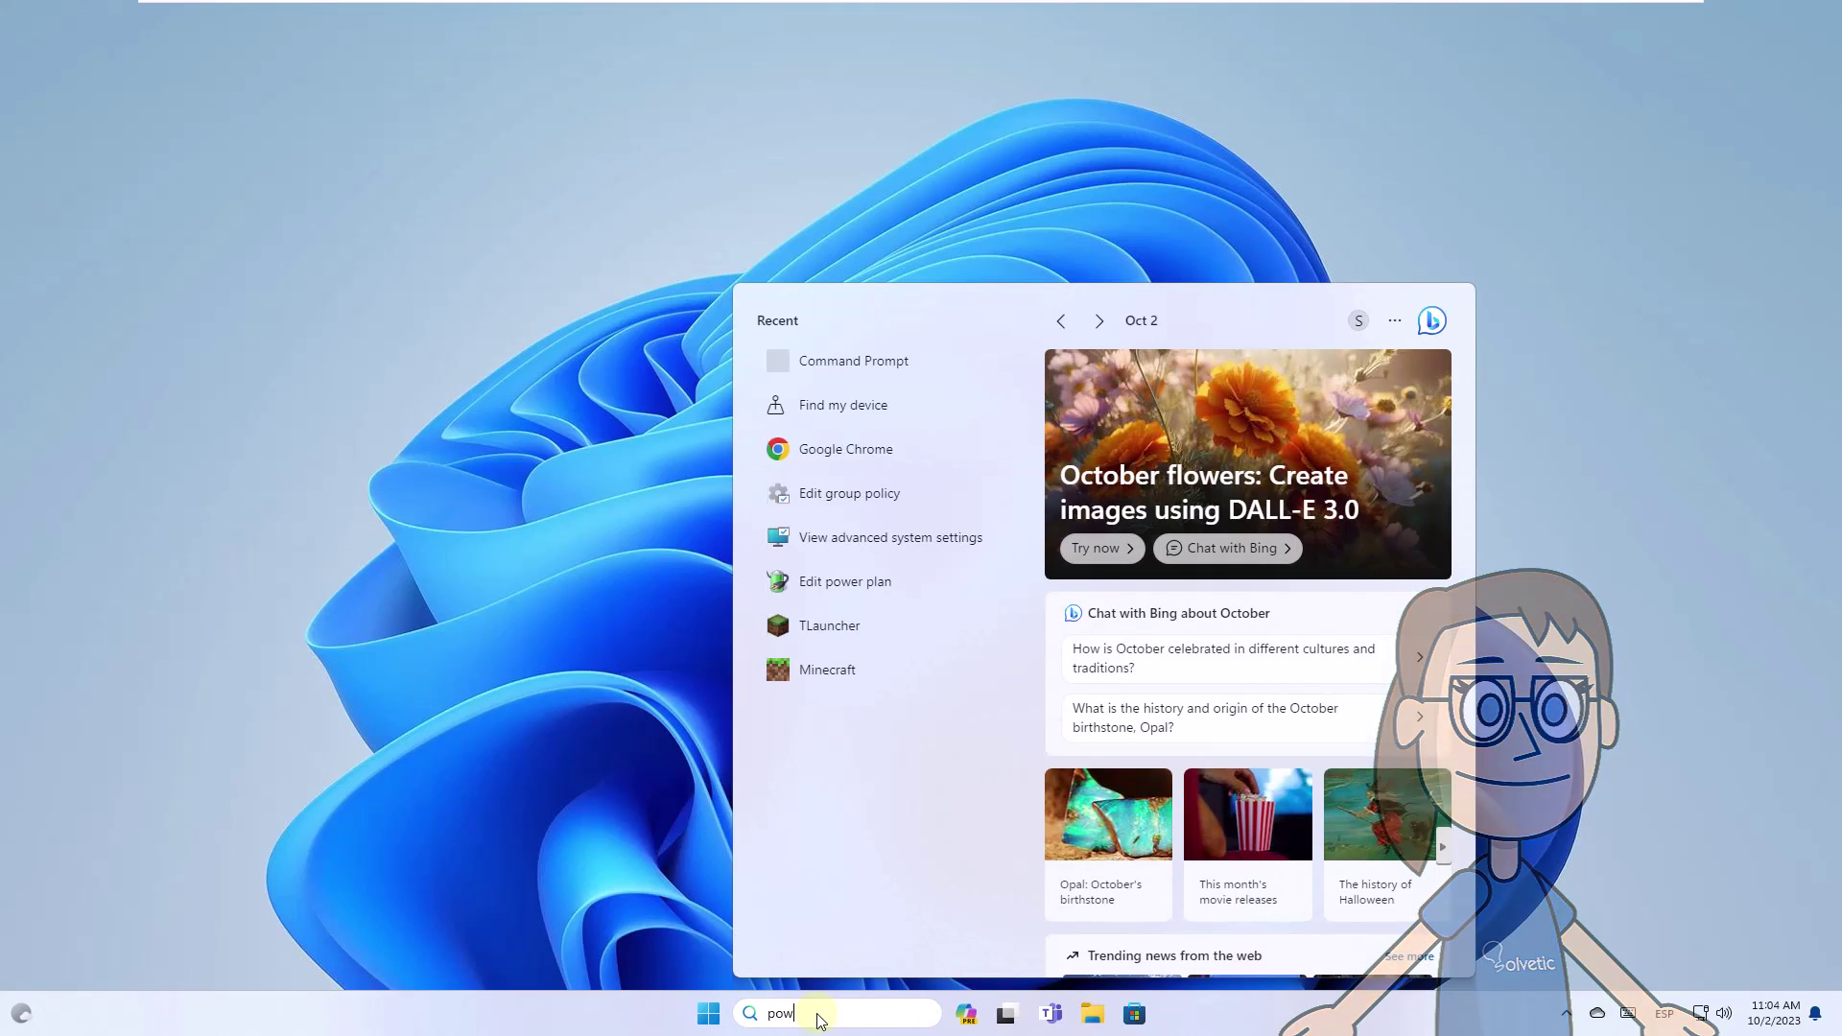
text(ll)
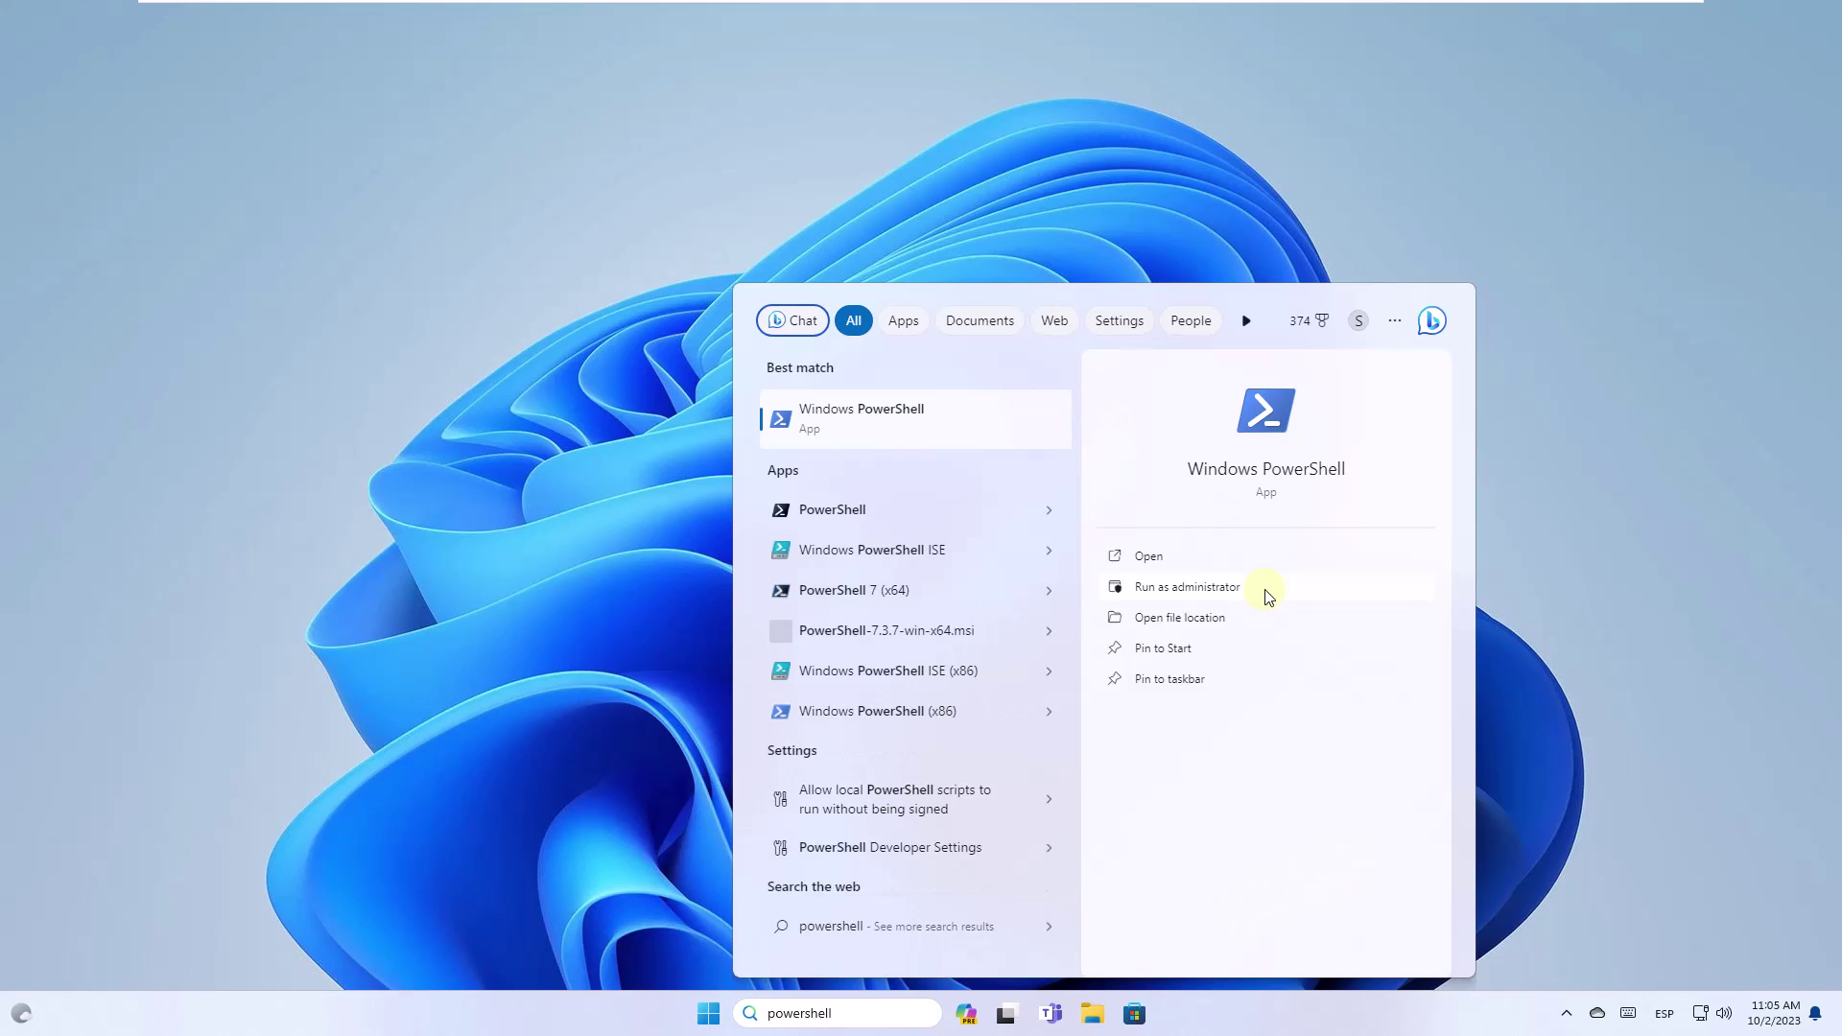
Launch Windows PowerShell as administrator from the search results
click(1227, 591)
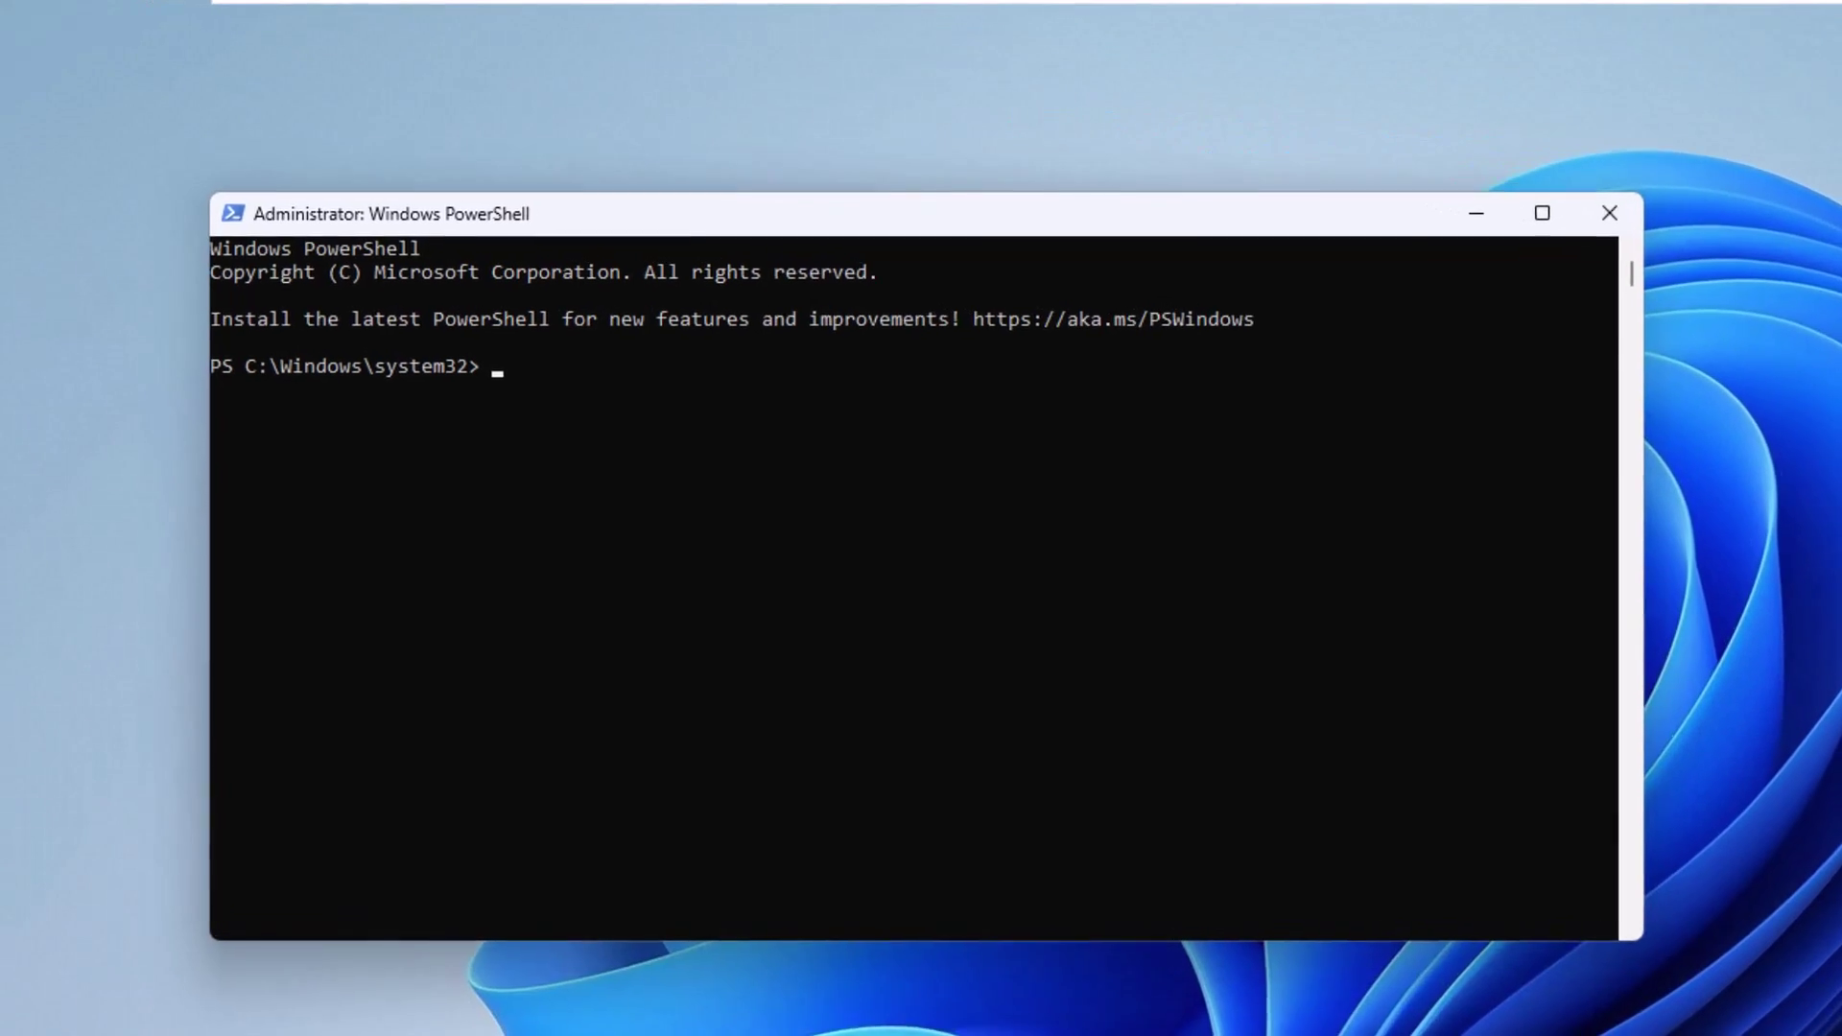
text(G)
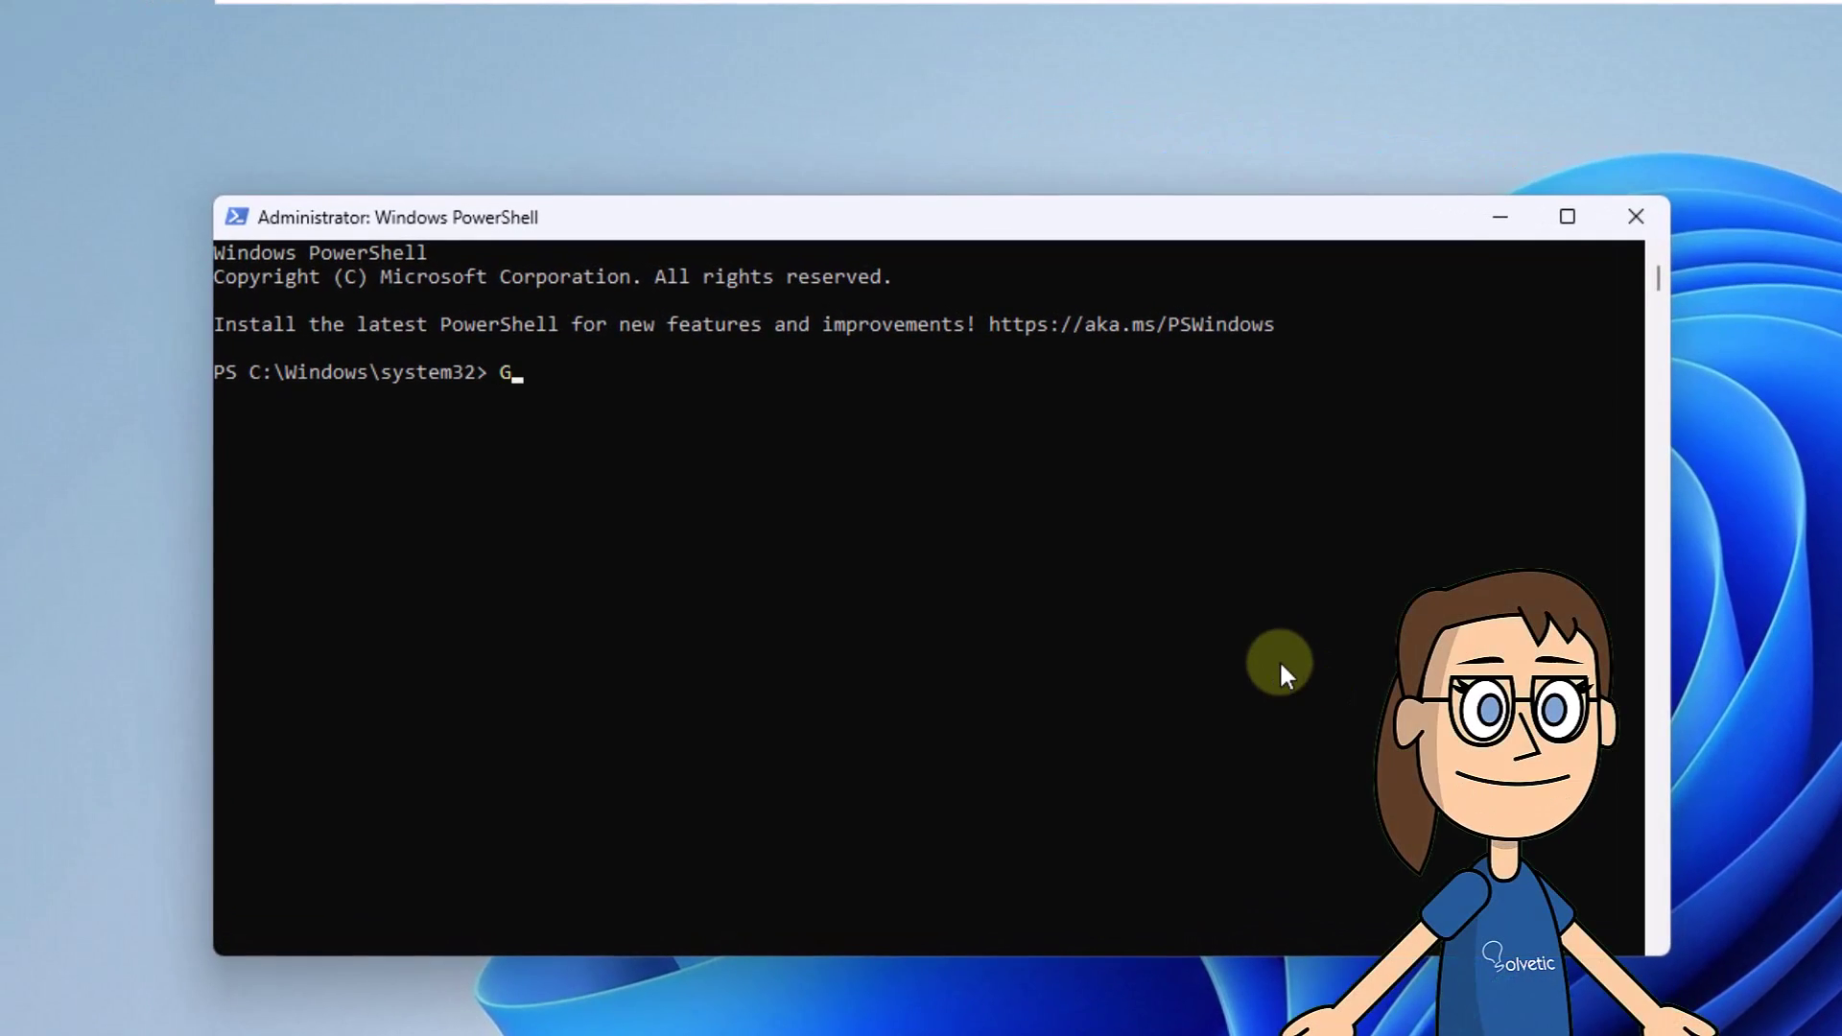
text(et-Local)
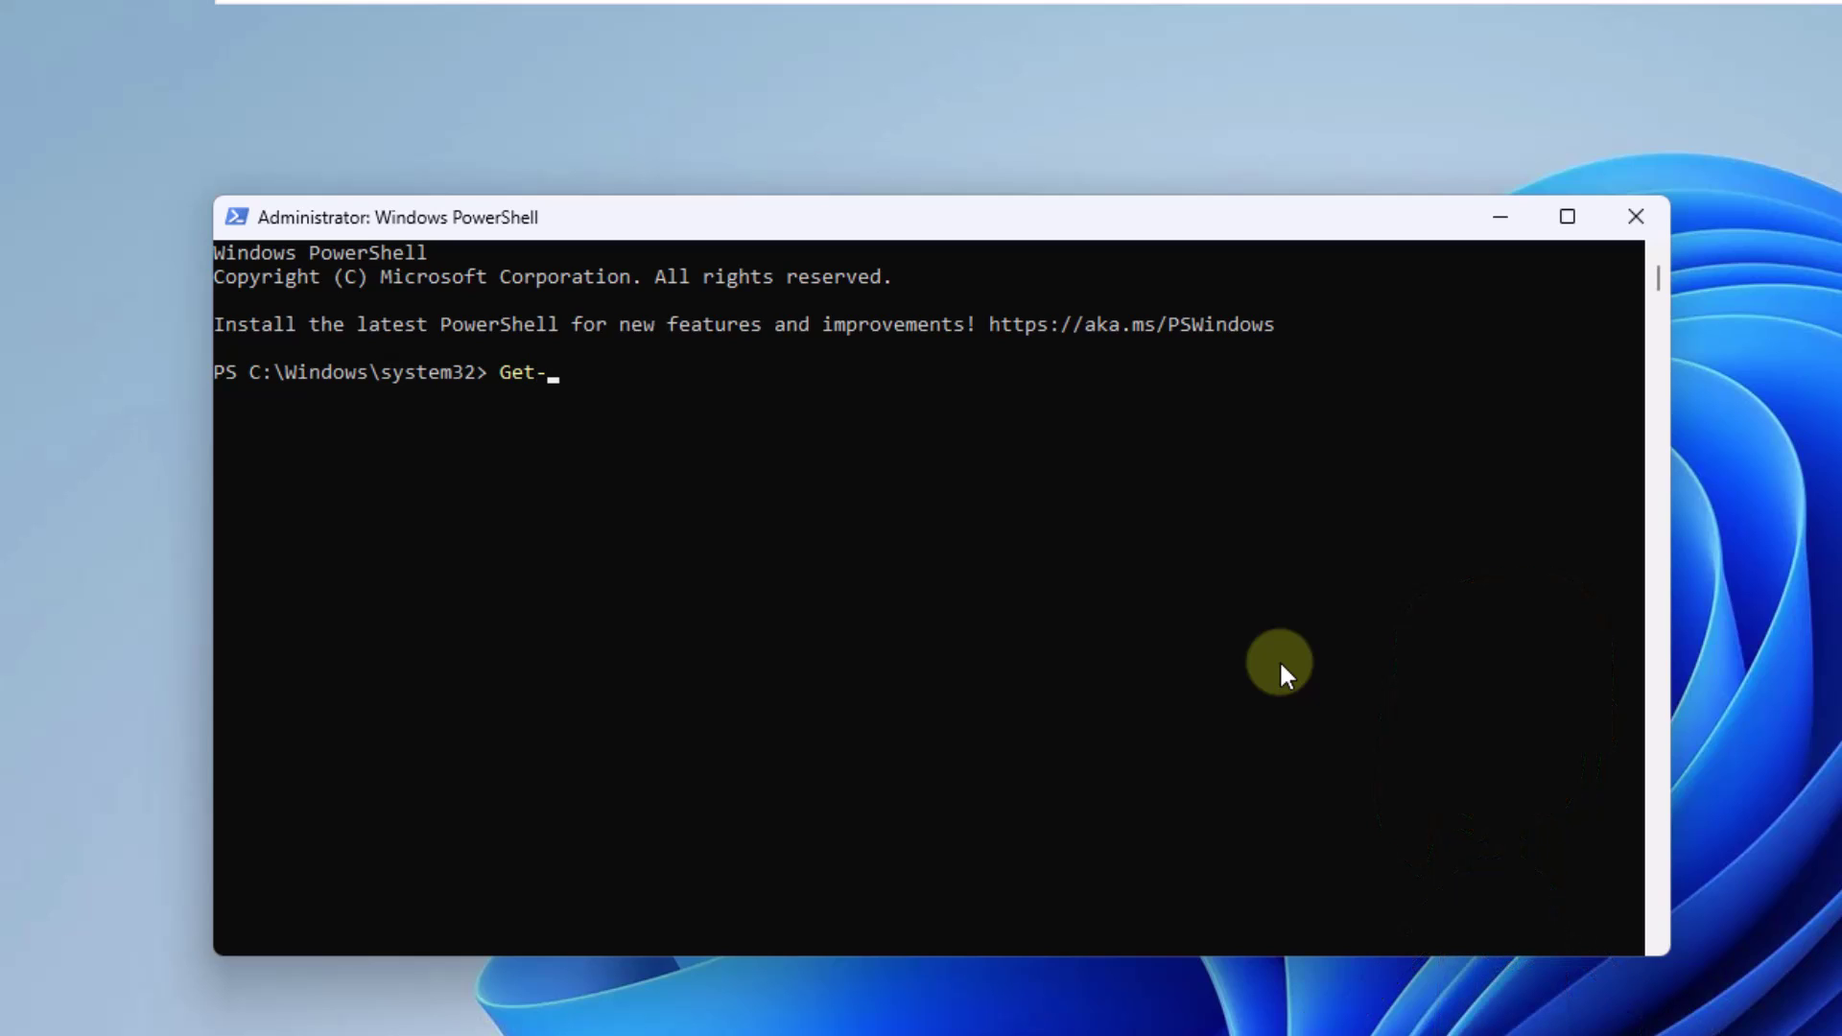
text(User)
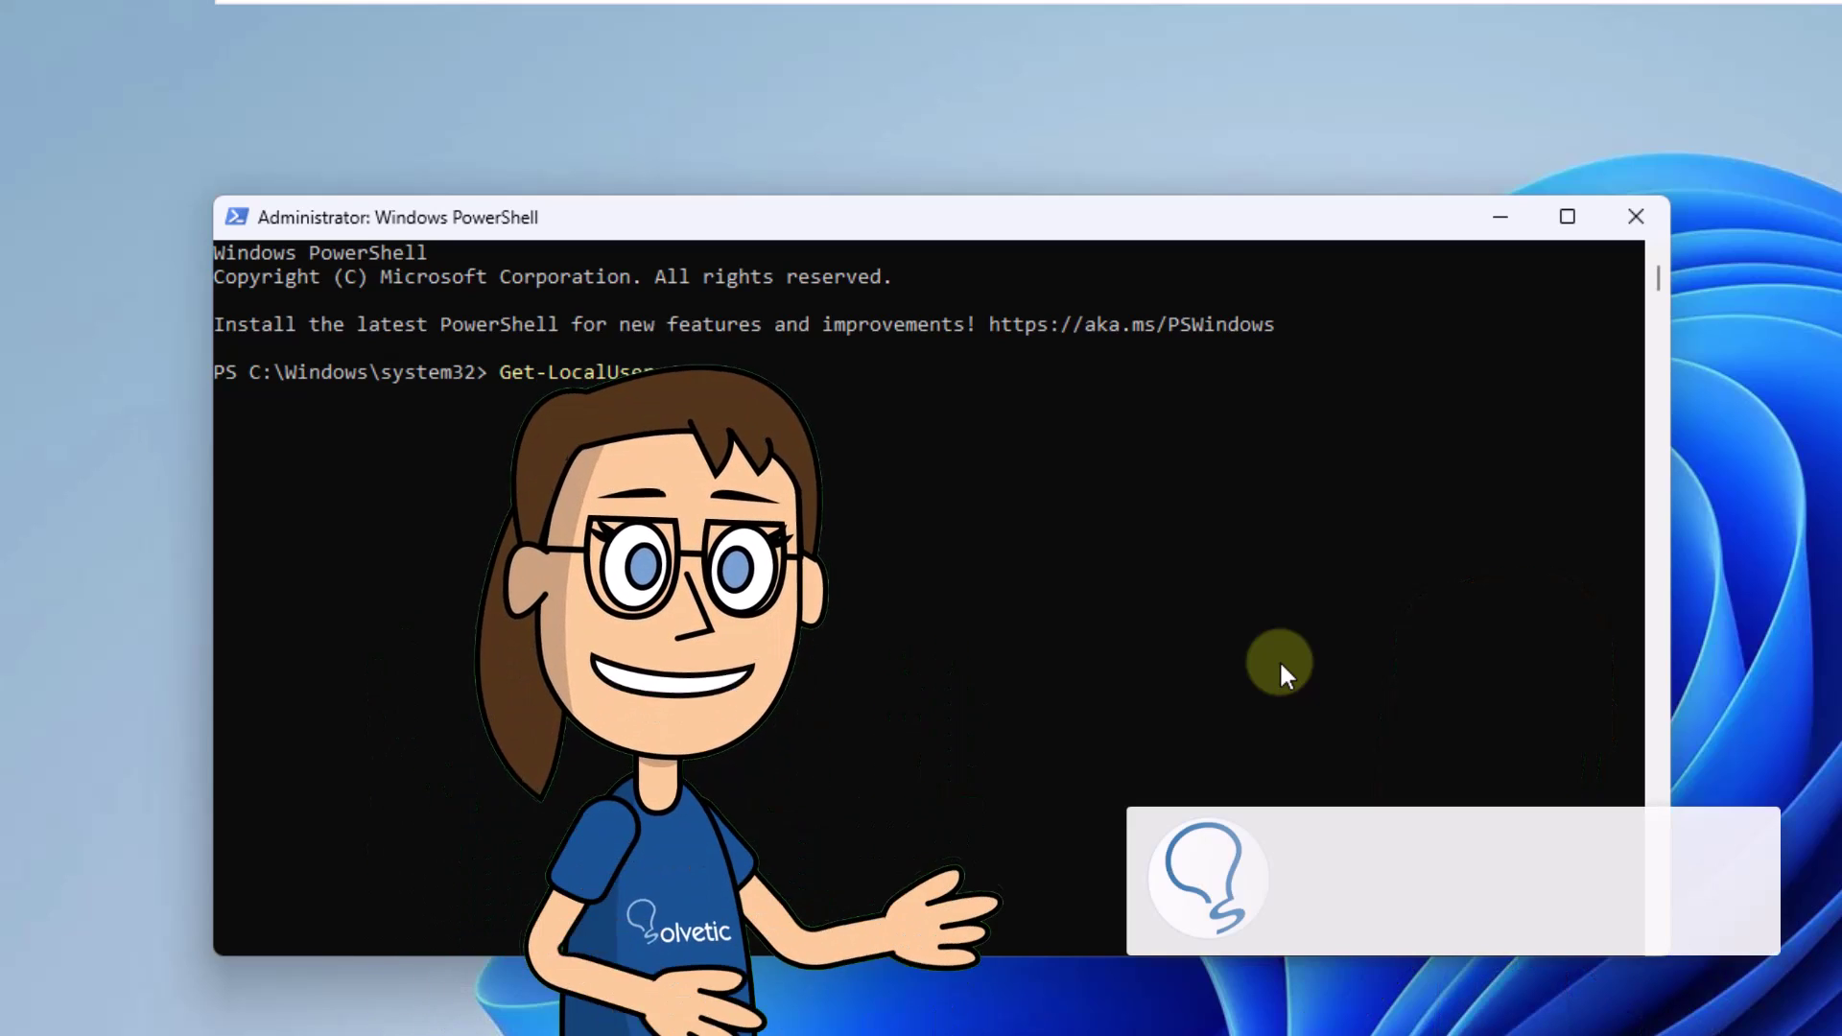
text( -Name )
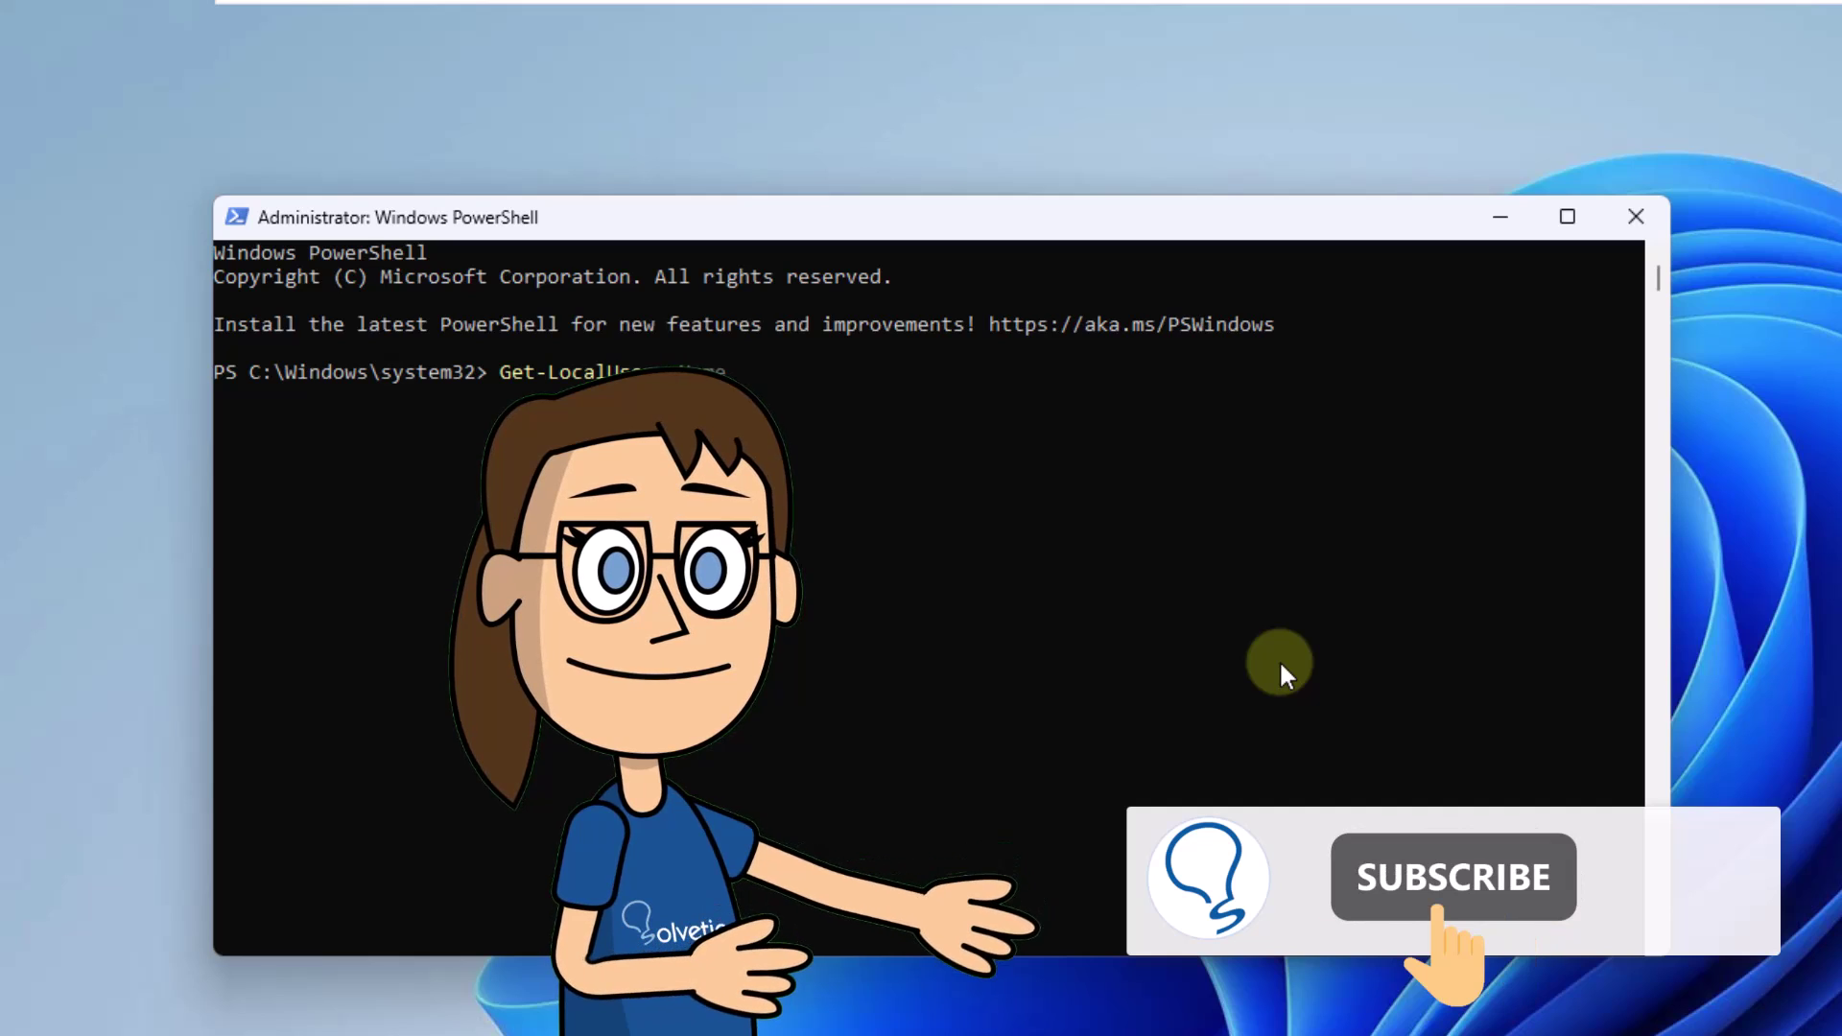
text("Admini)
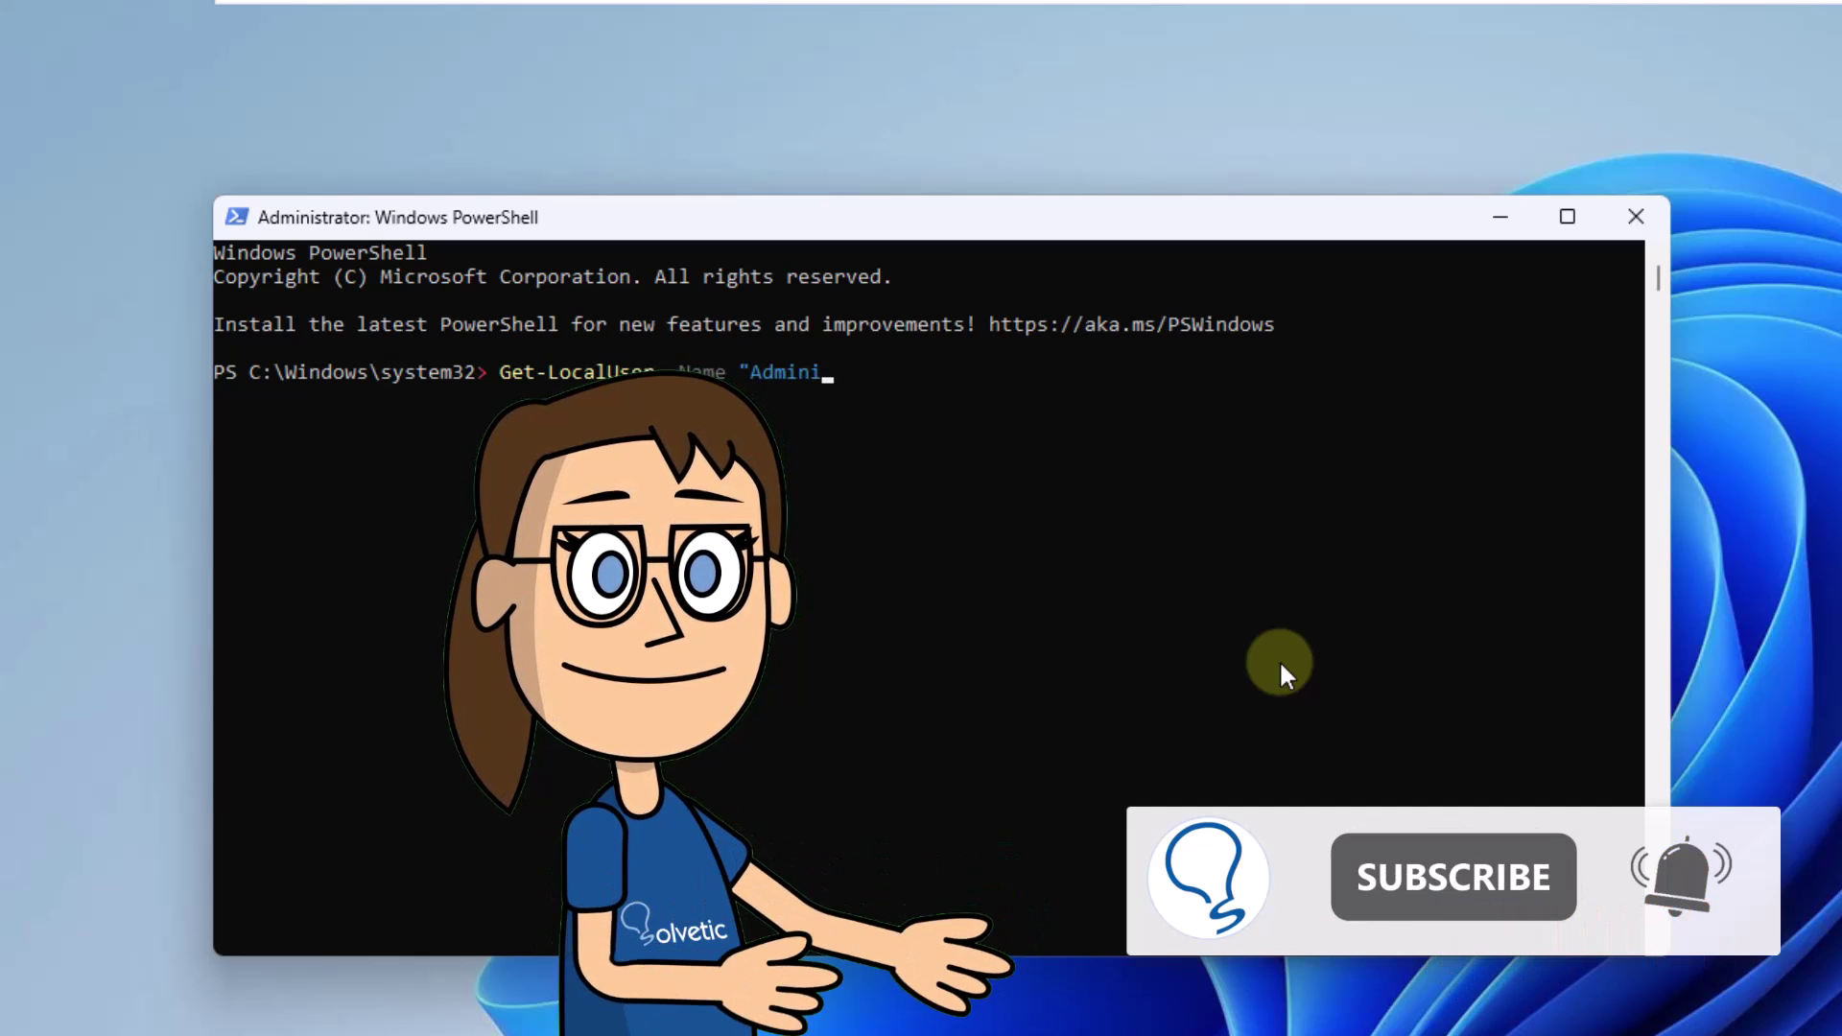
text(strator" | E)
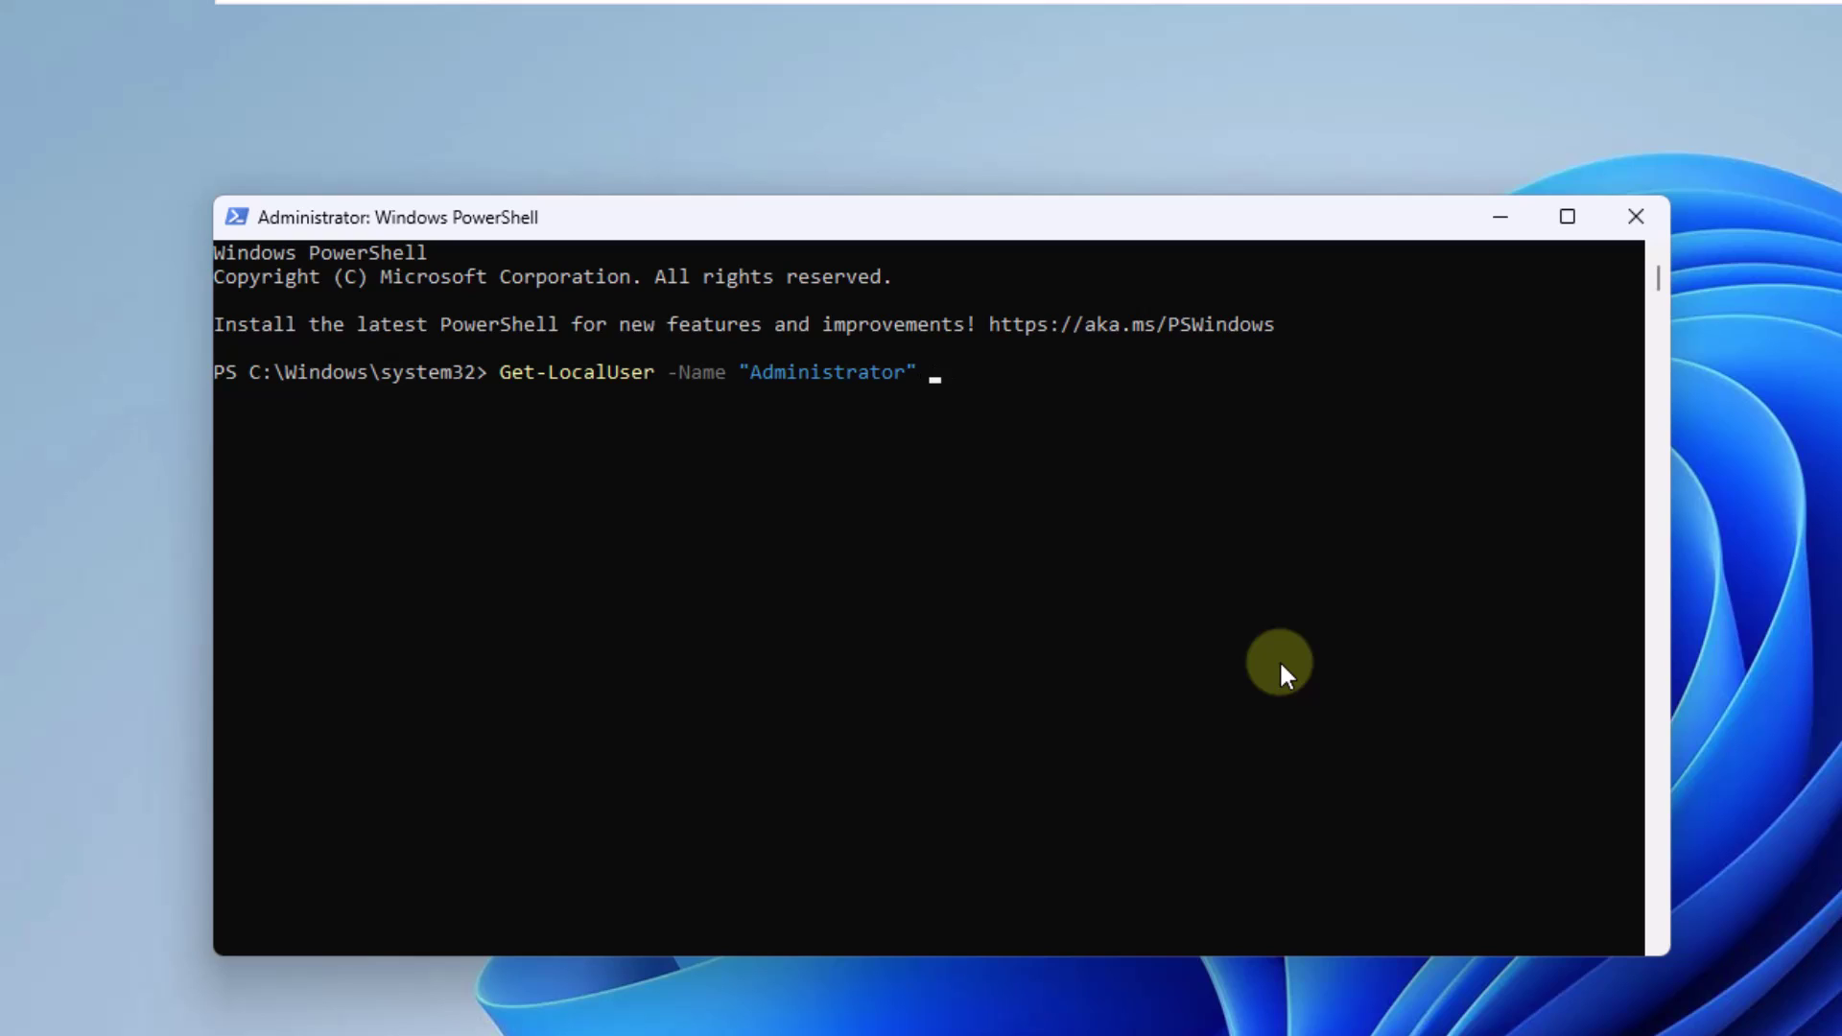
text(nable-LocalUser)
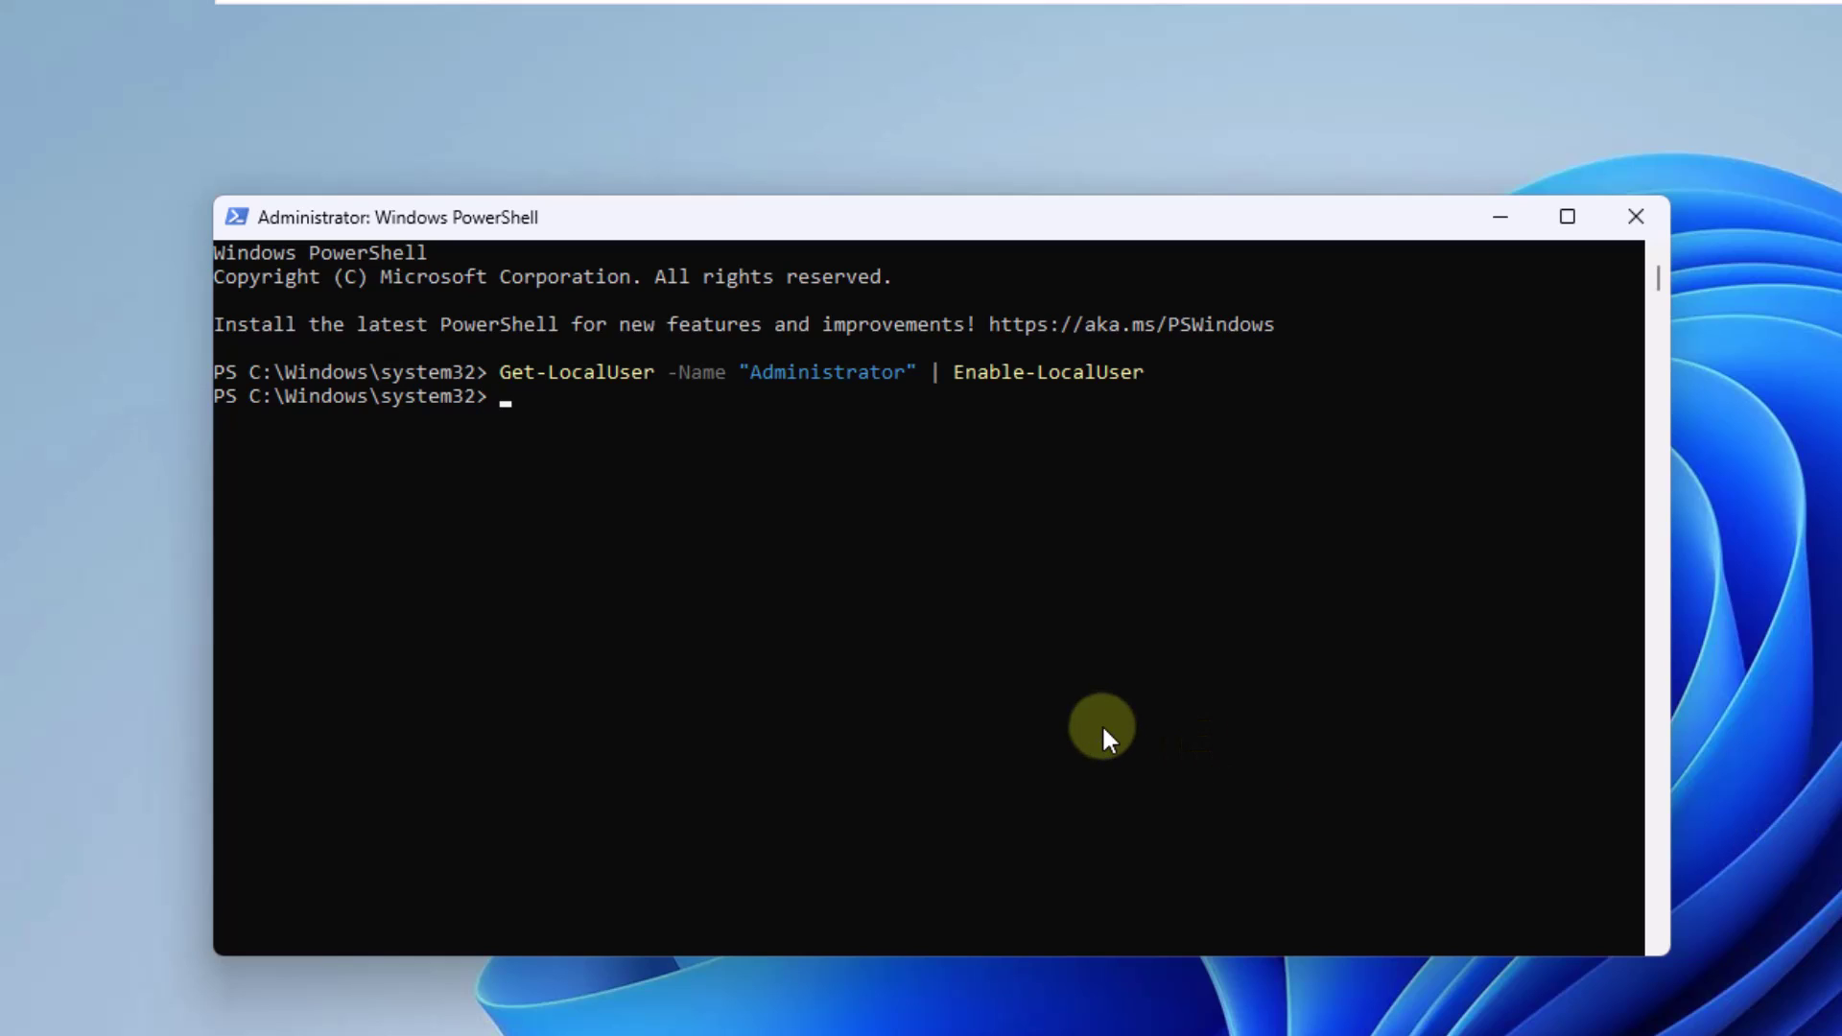
text(clear)
Set a new Administrator password with Net User in PowerShell, clearing the console before and after
key(Return)
text(Net)
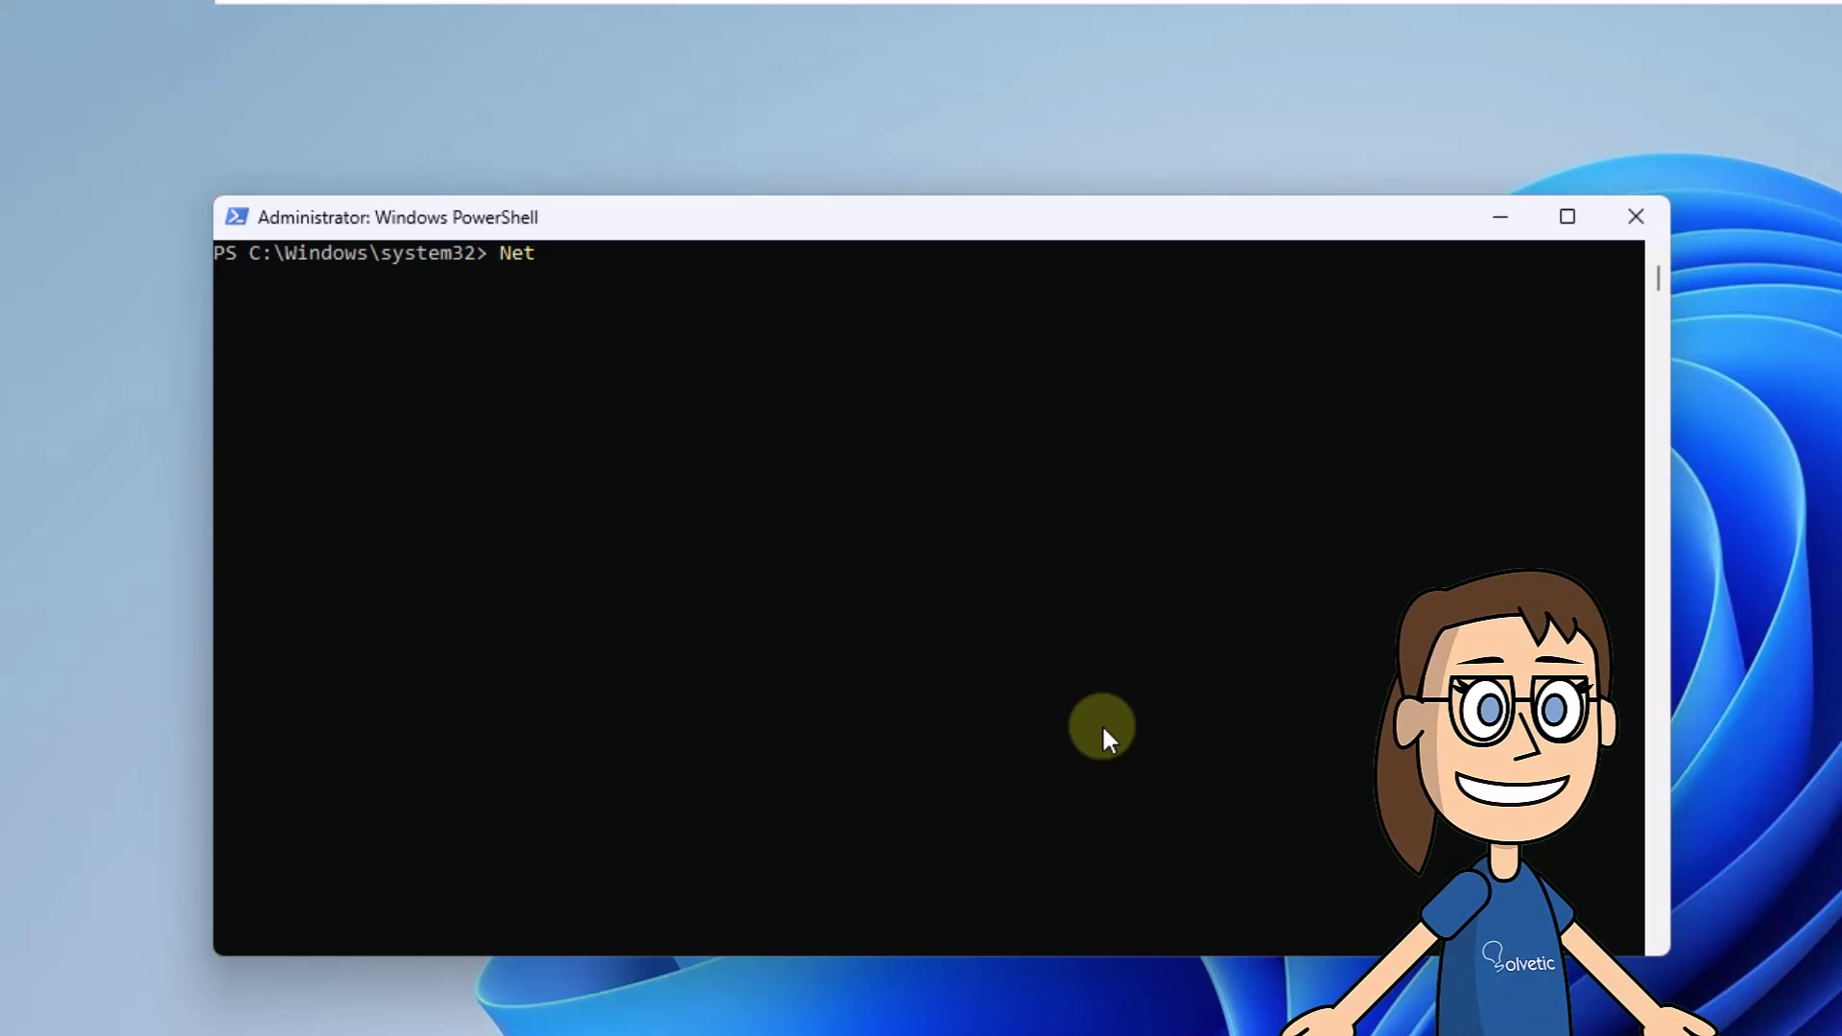
text( User A)
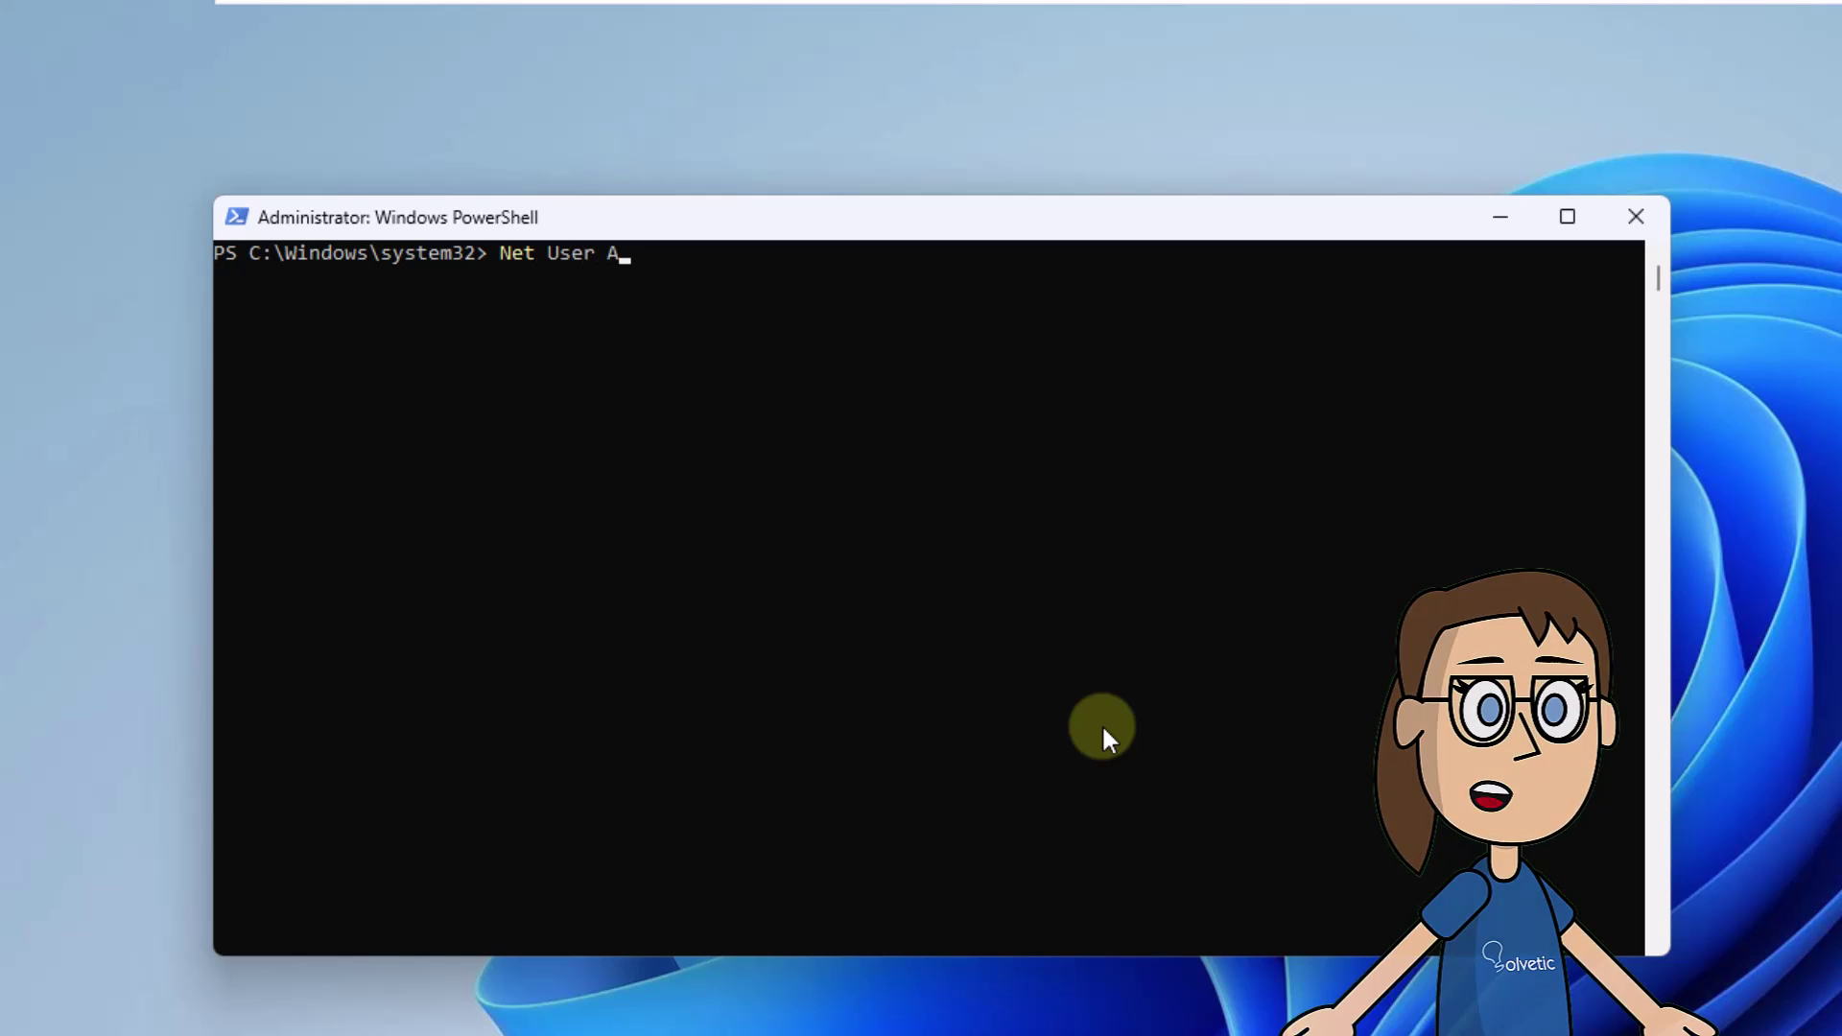
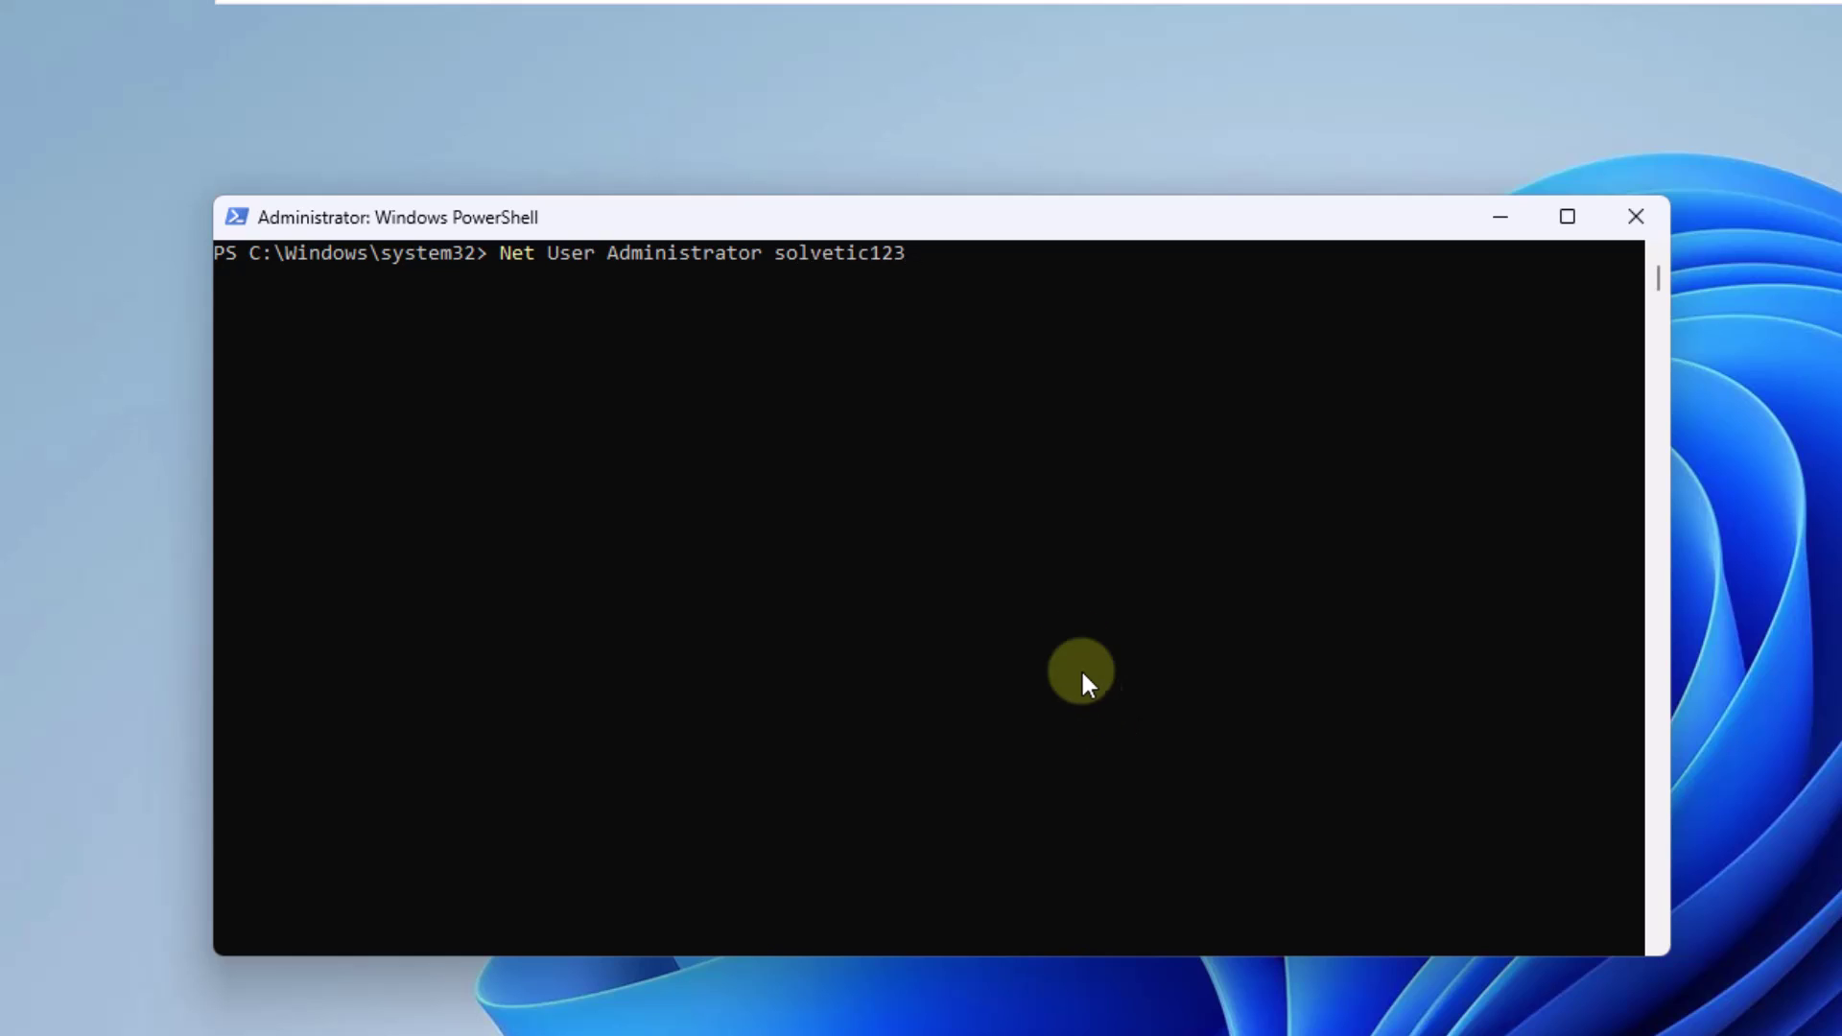
key(Return)
text(clear)
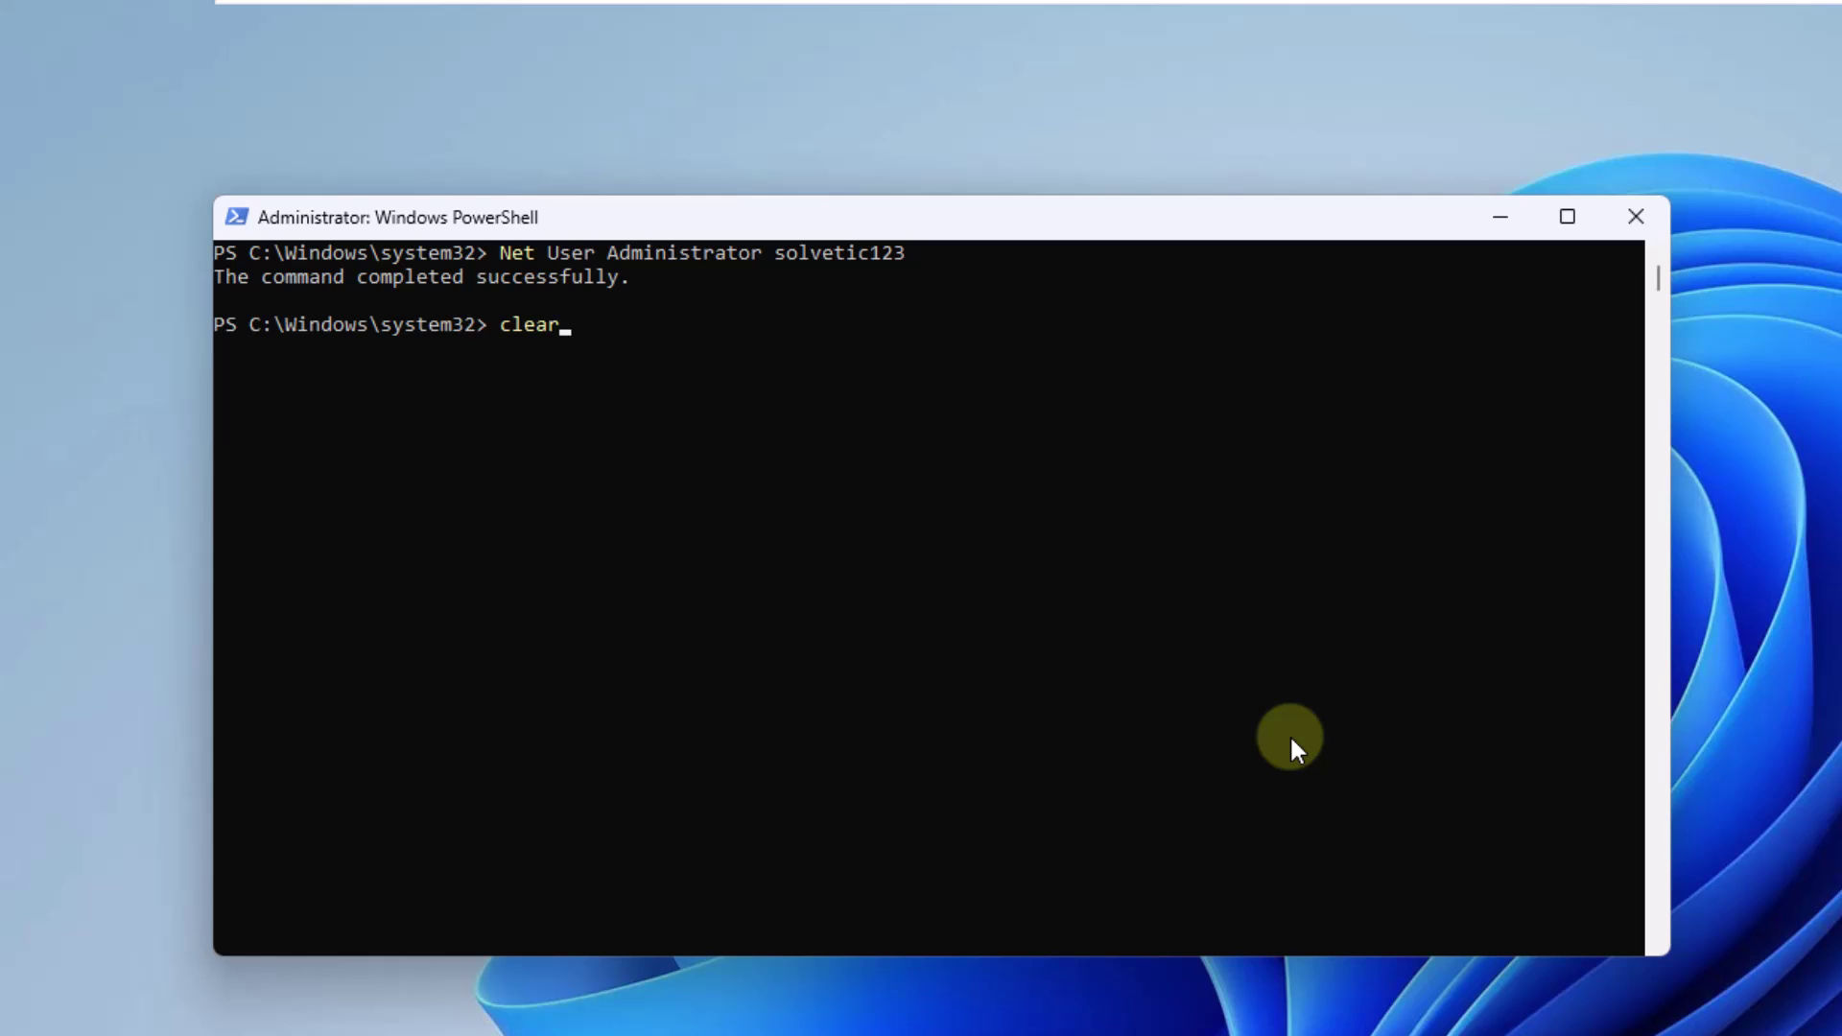
key(Return)
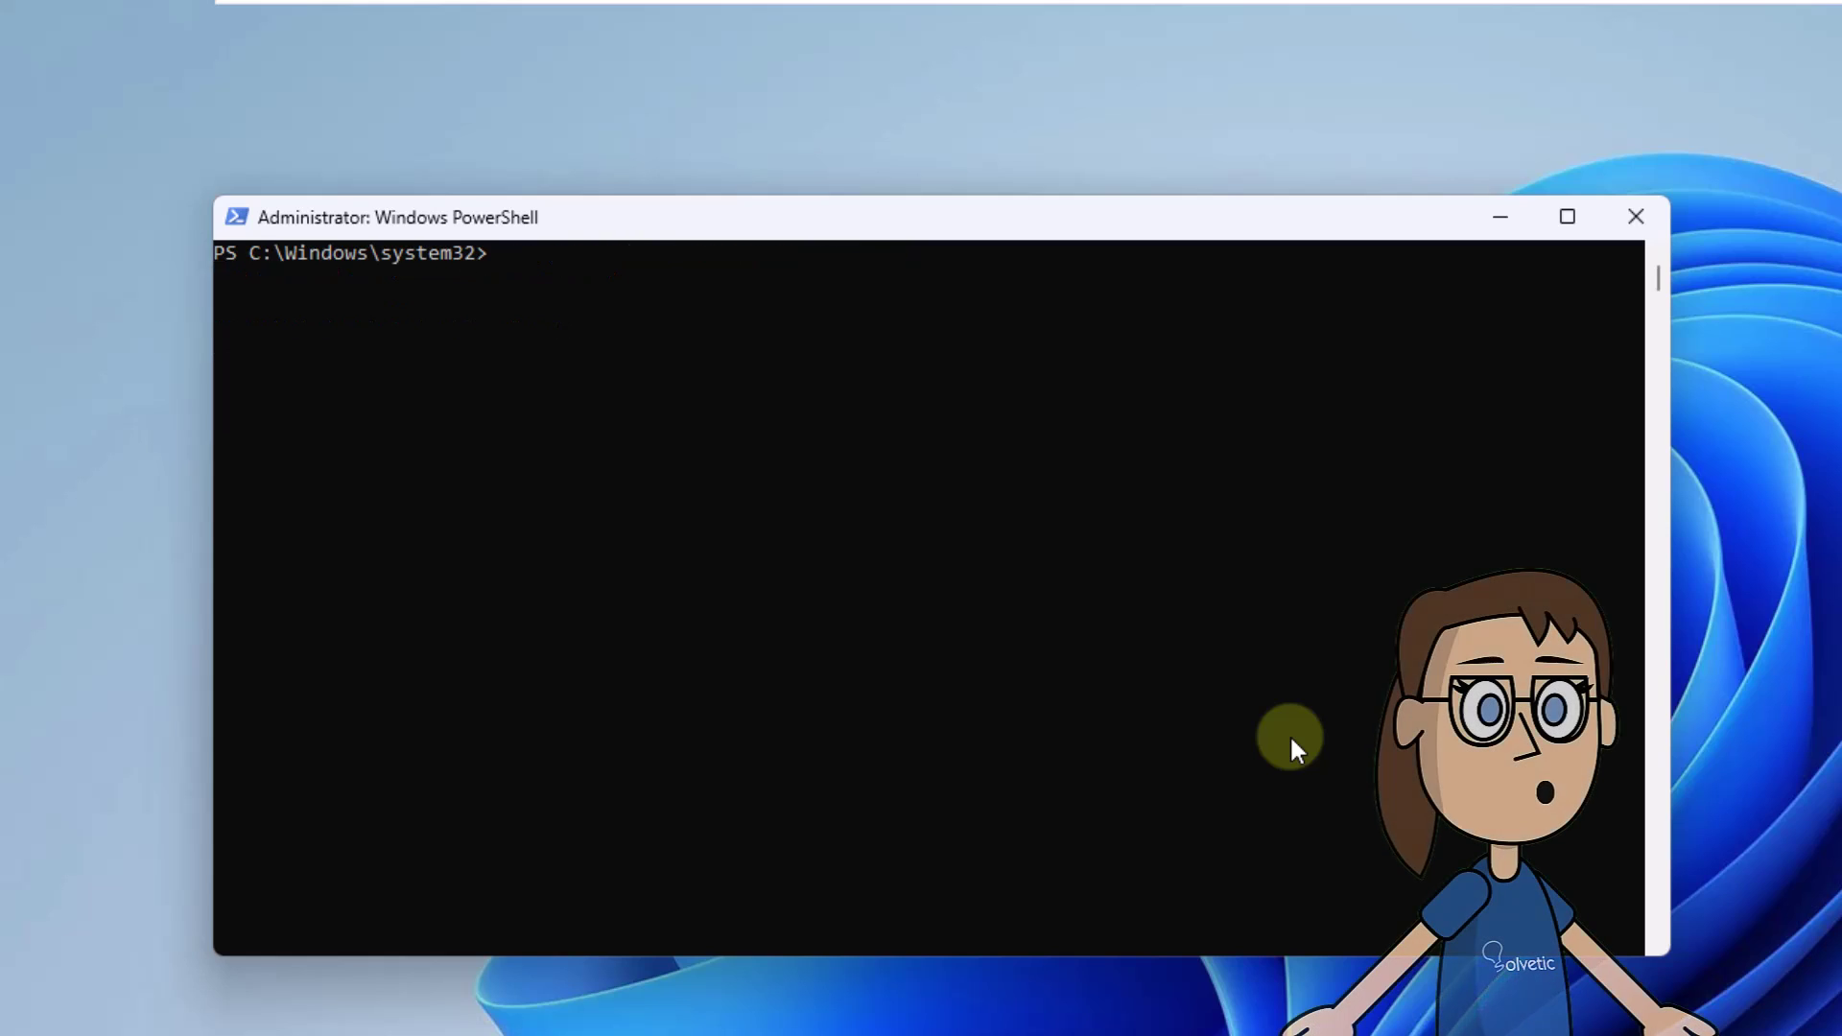
text(Get-)
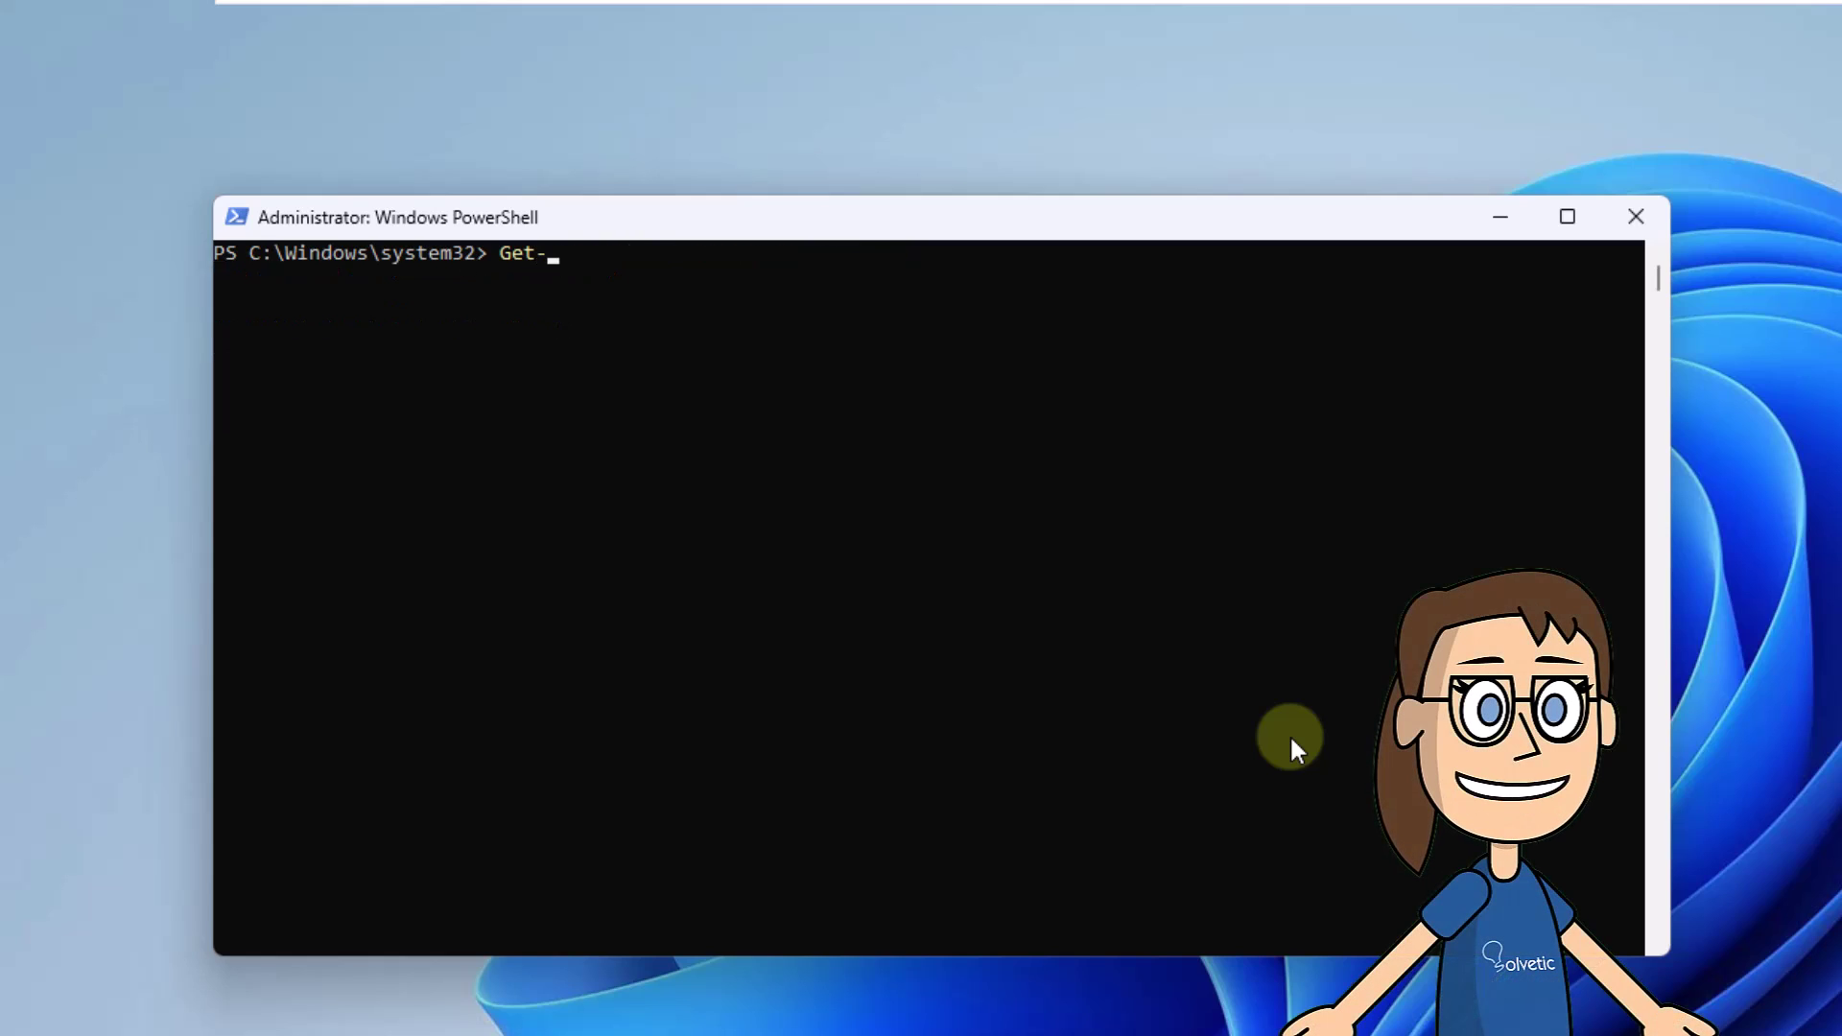
text(LocalUser -Name "Administrator" | Disable-LocalUser)
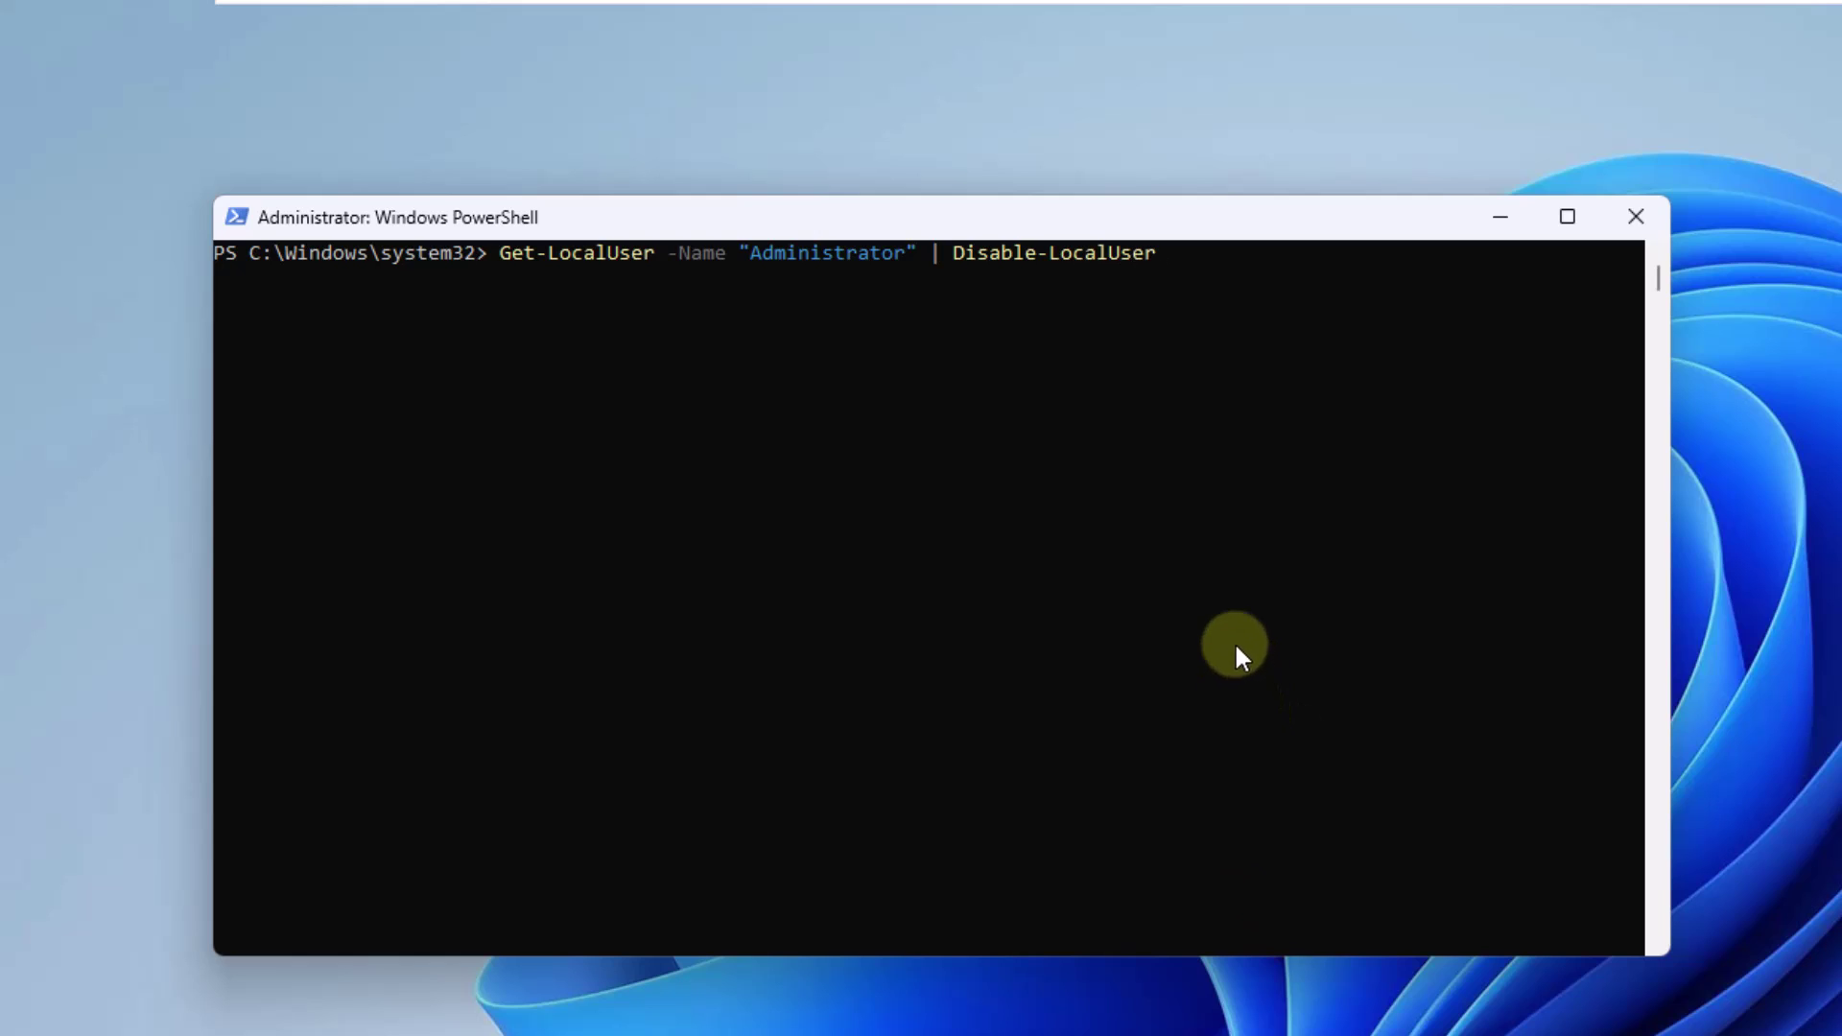
Run Get-LocalUser -Name "Administrator" | Disable-LocalUser, clear the console and exit PowerShell
key(Return)
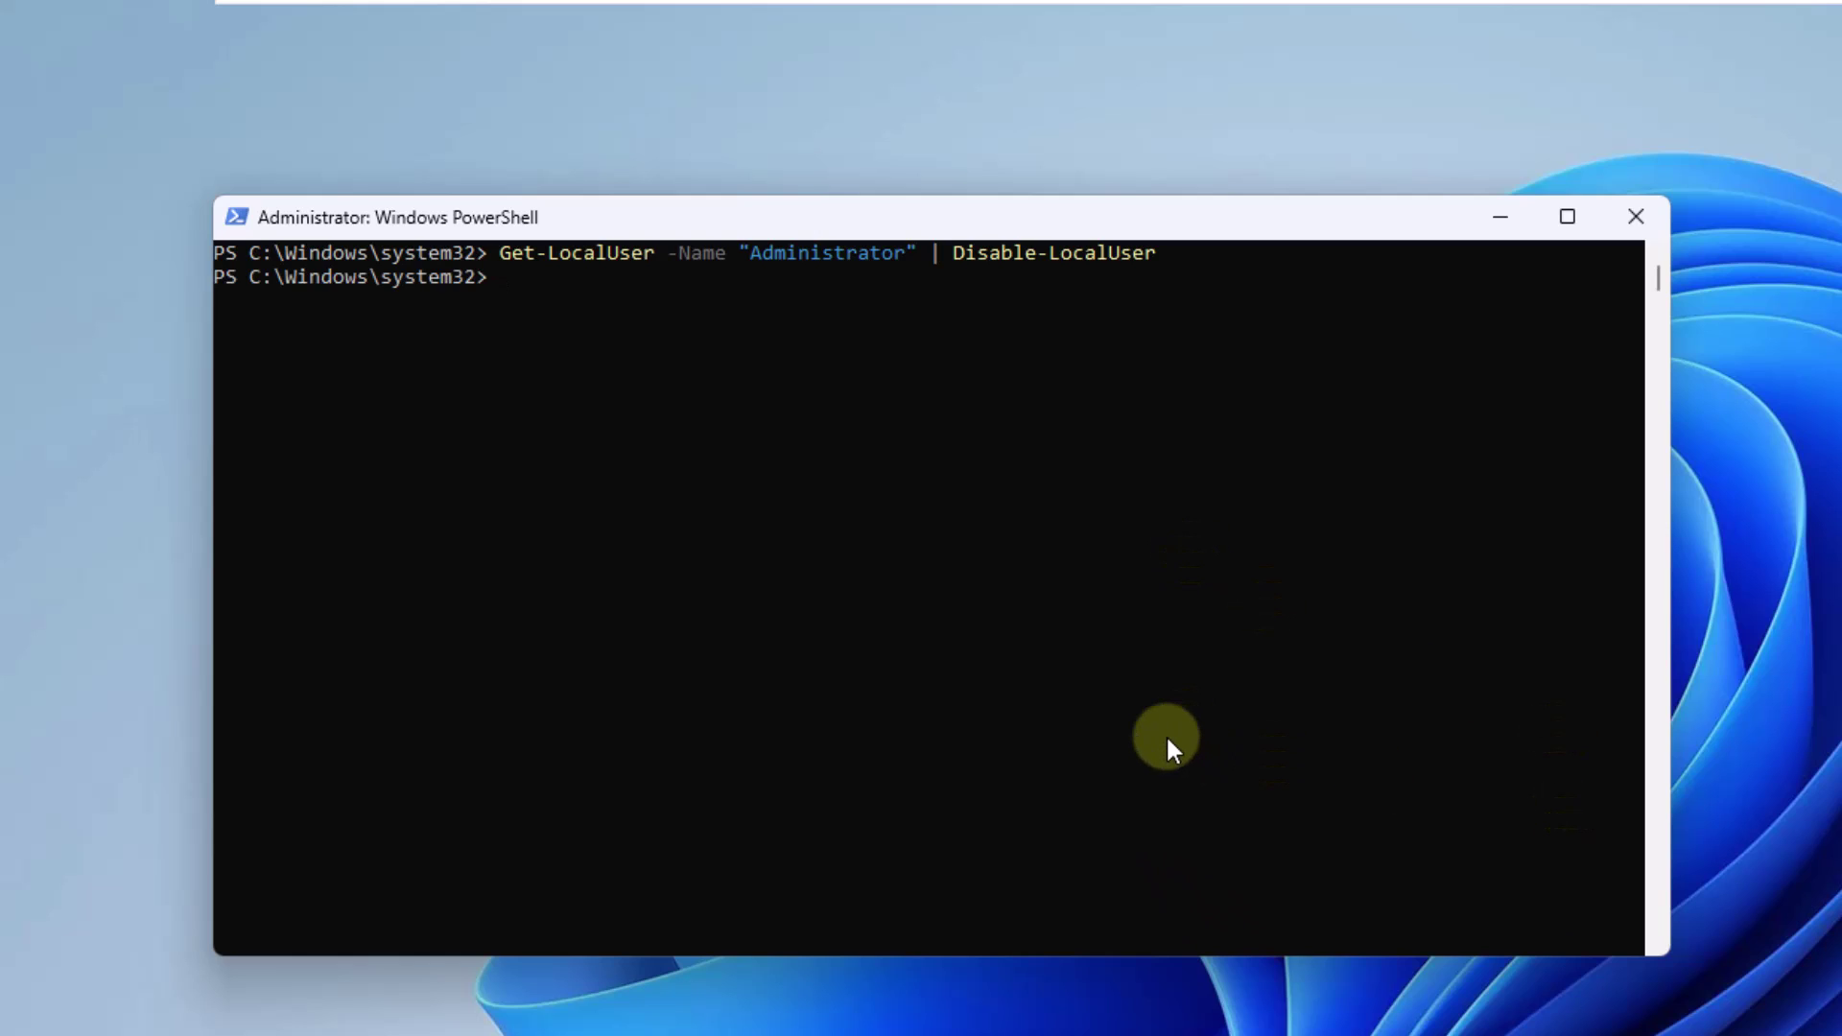
text(clear)
key(Return)
text(exit)
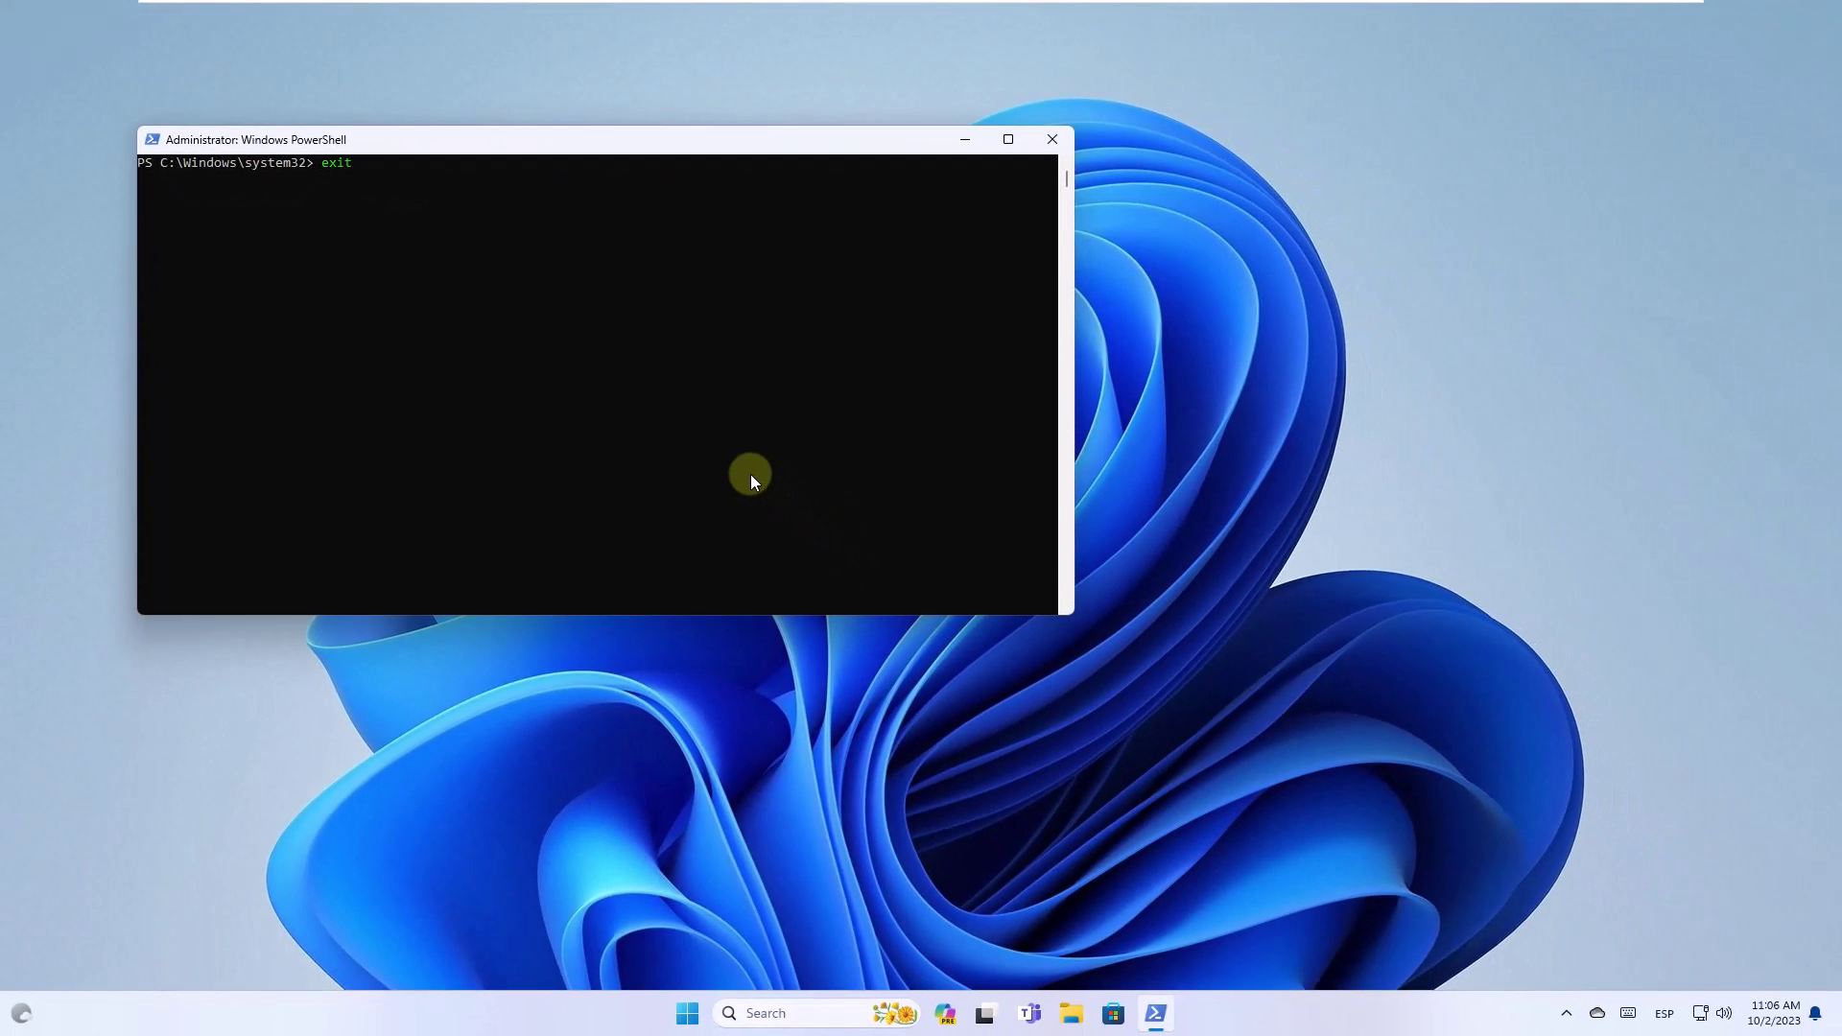
key(Return)
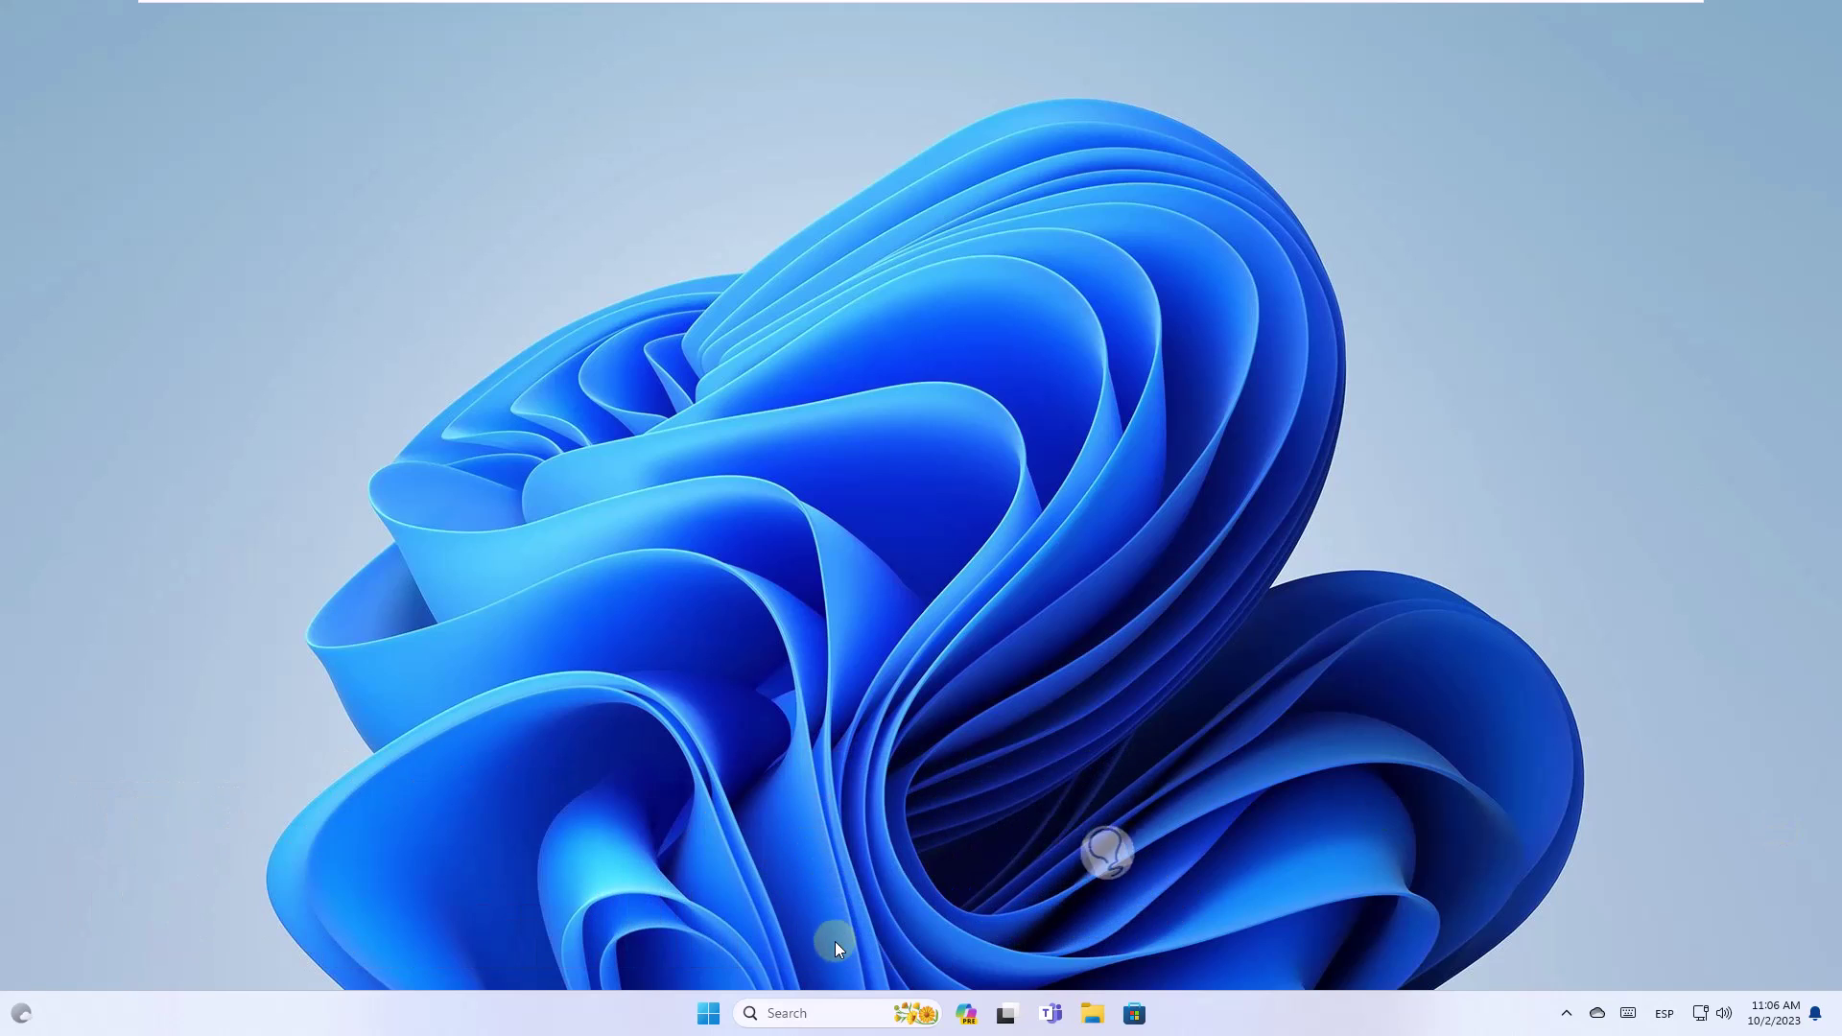
Open the Local Users and Groups console by searching for lusrmgr.msc
click(840, 1011)
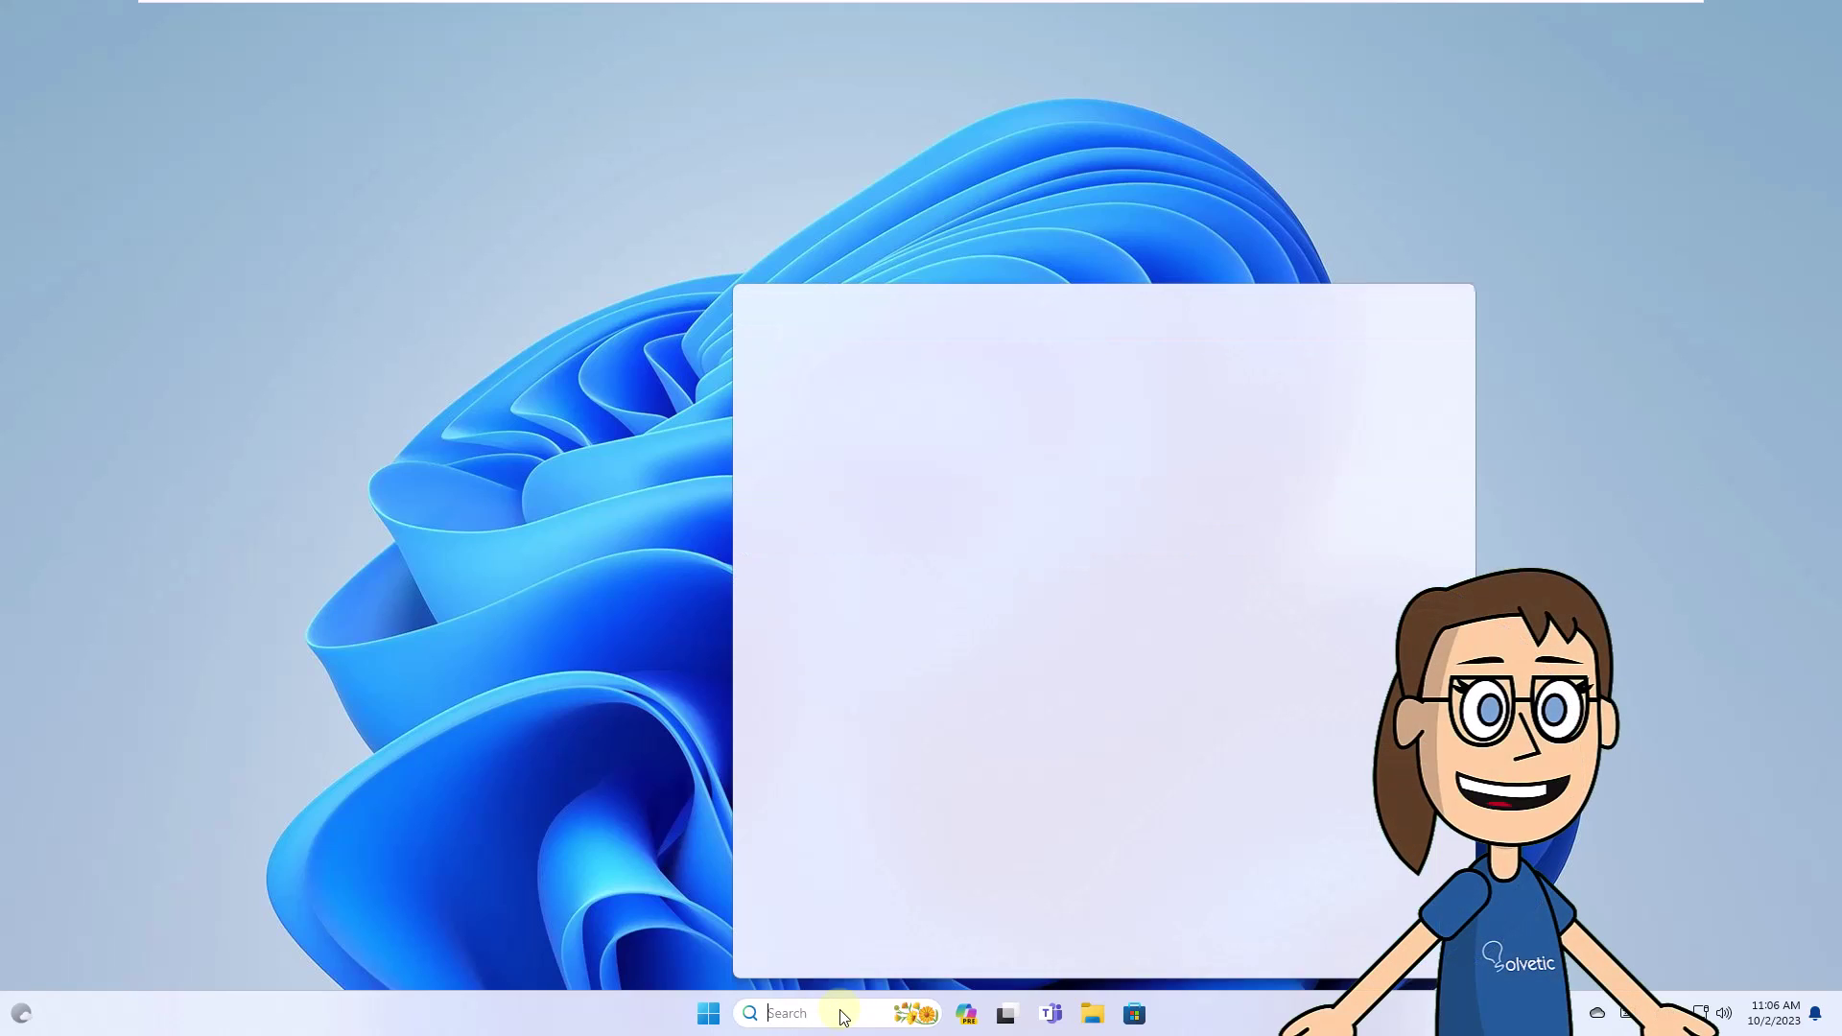
text(lusr)
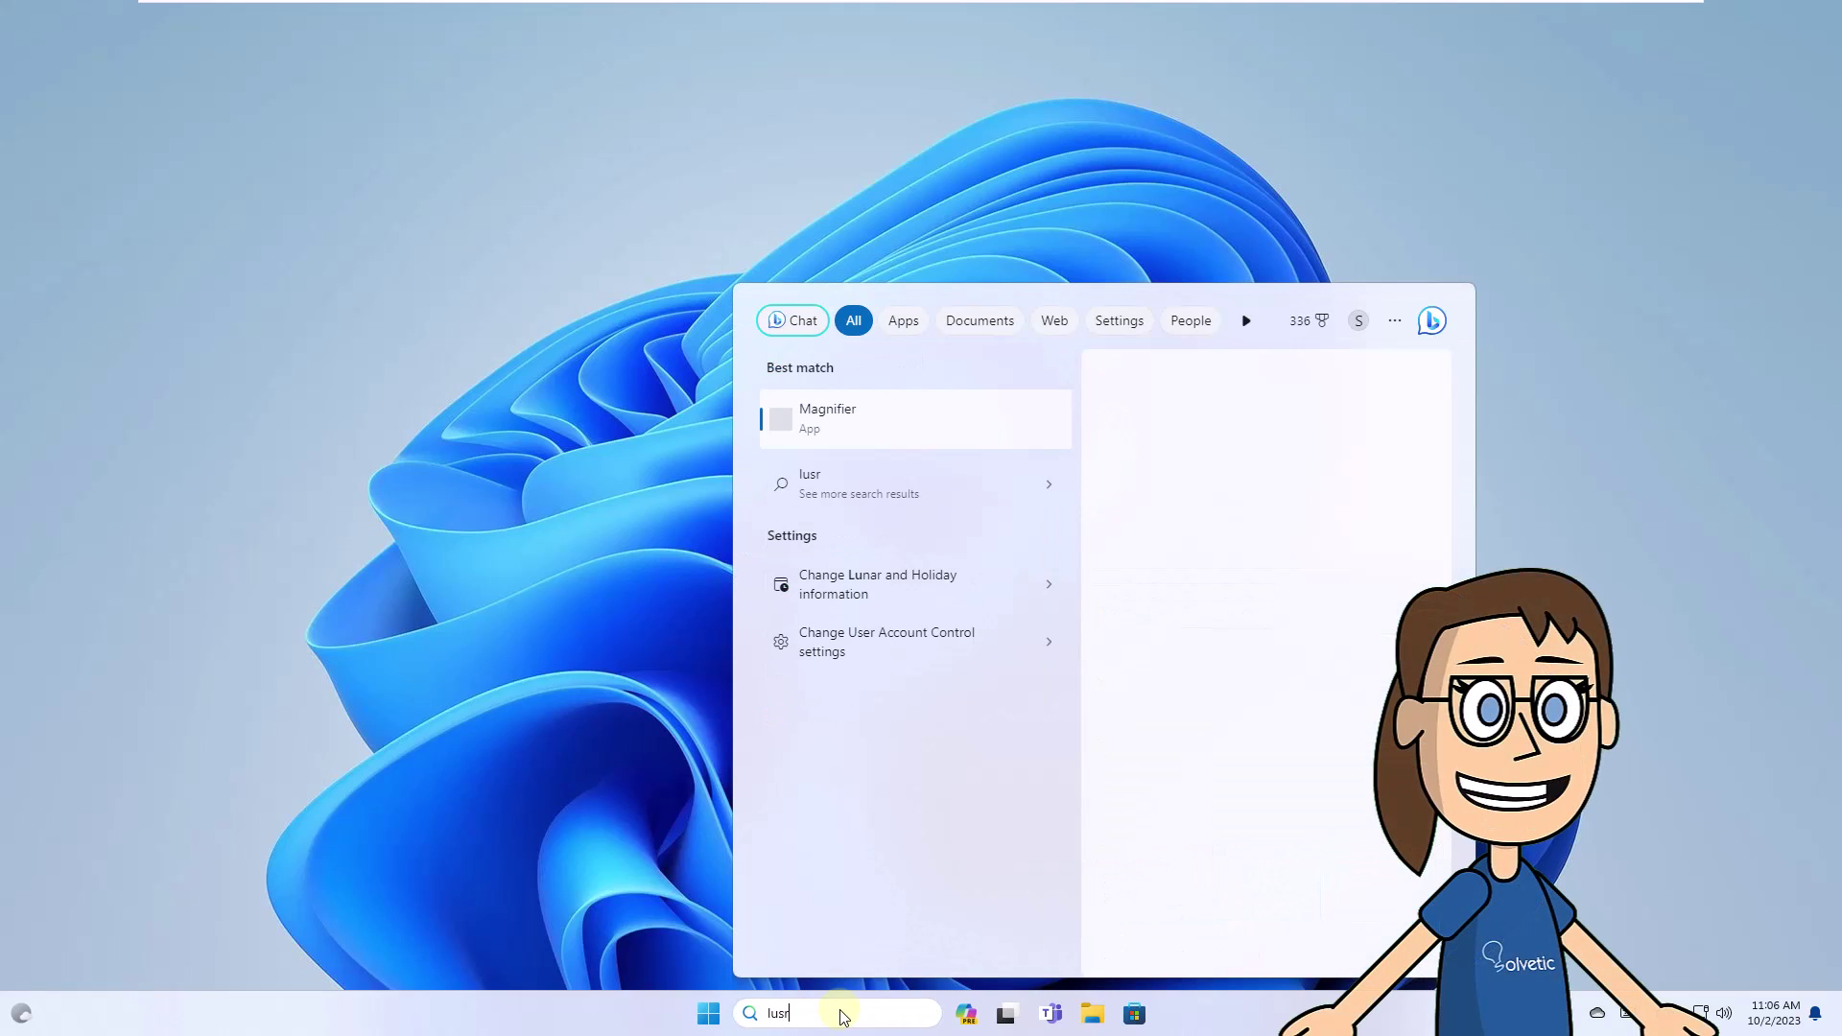
text(mgr.msc)
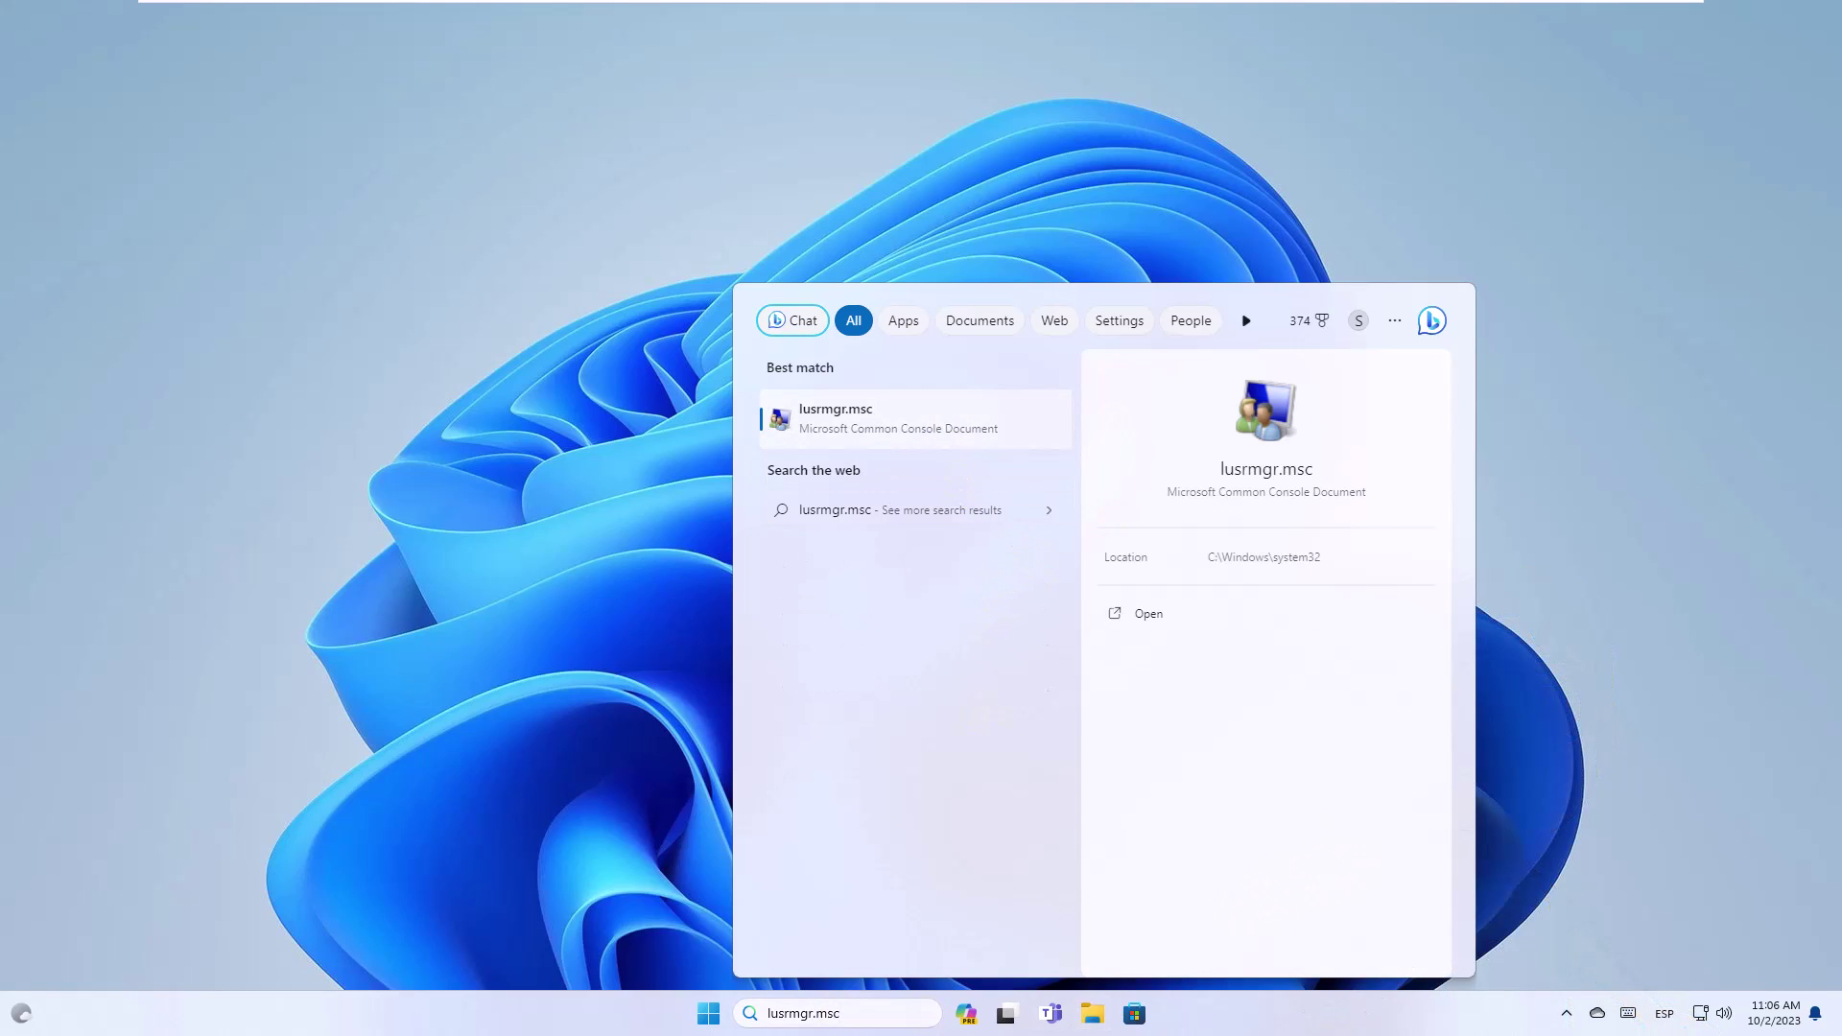
key(Return)
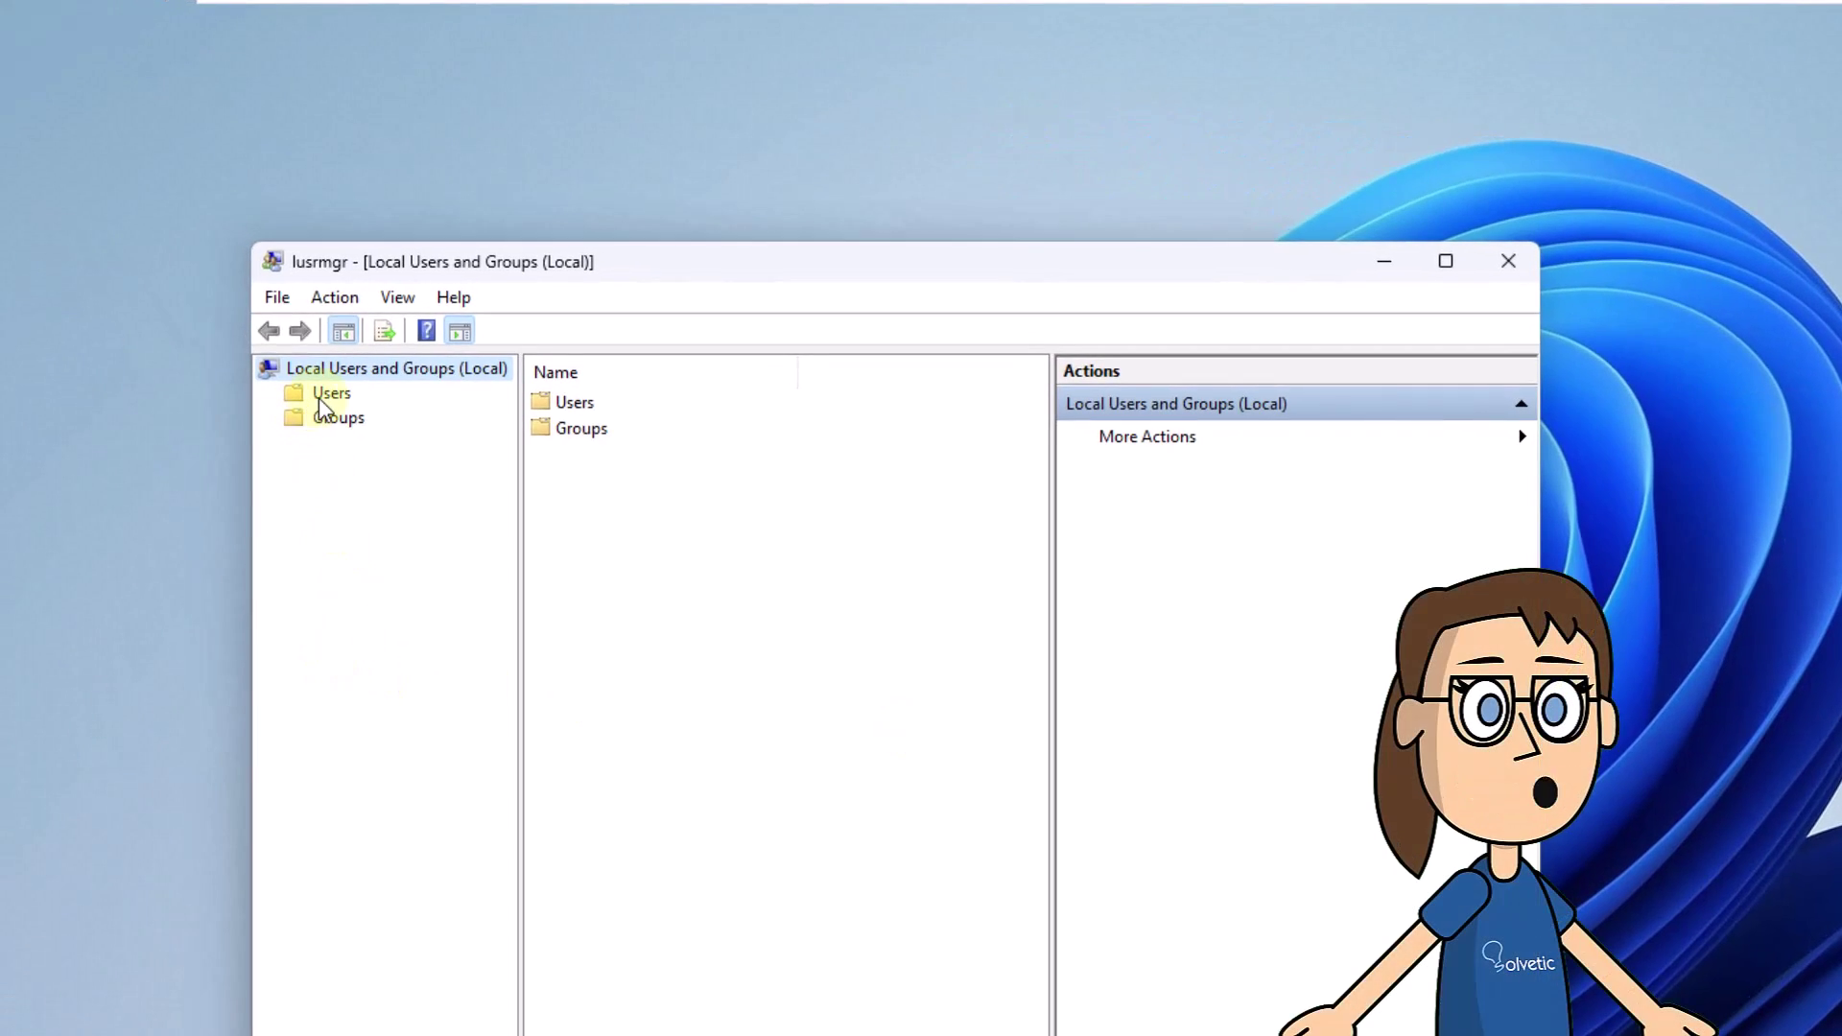
In the Users list, uncheck Account is disabled in the Administrator properties and apply it
click(322, 396)
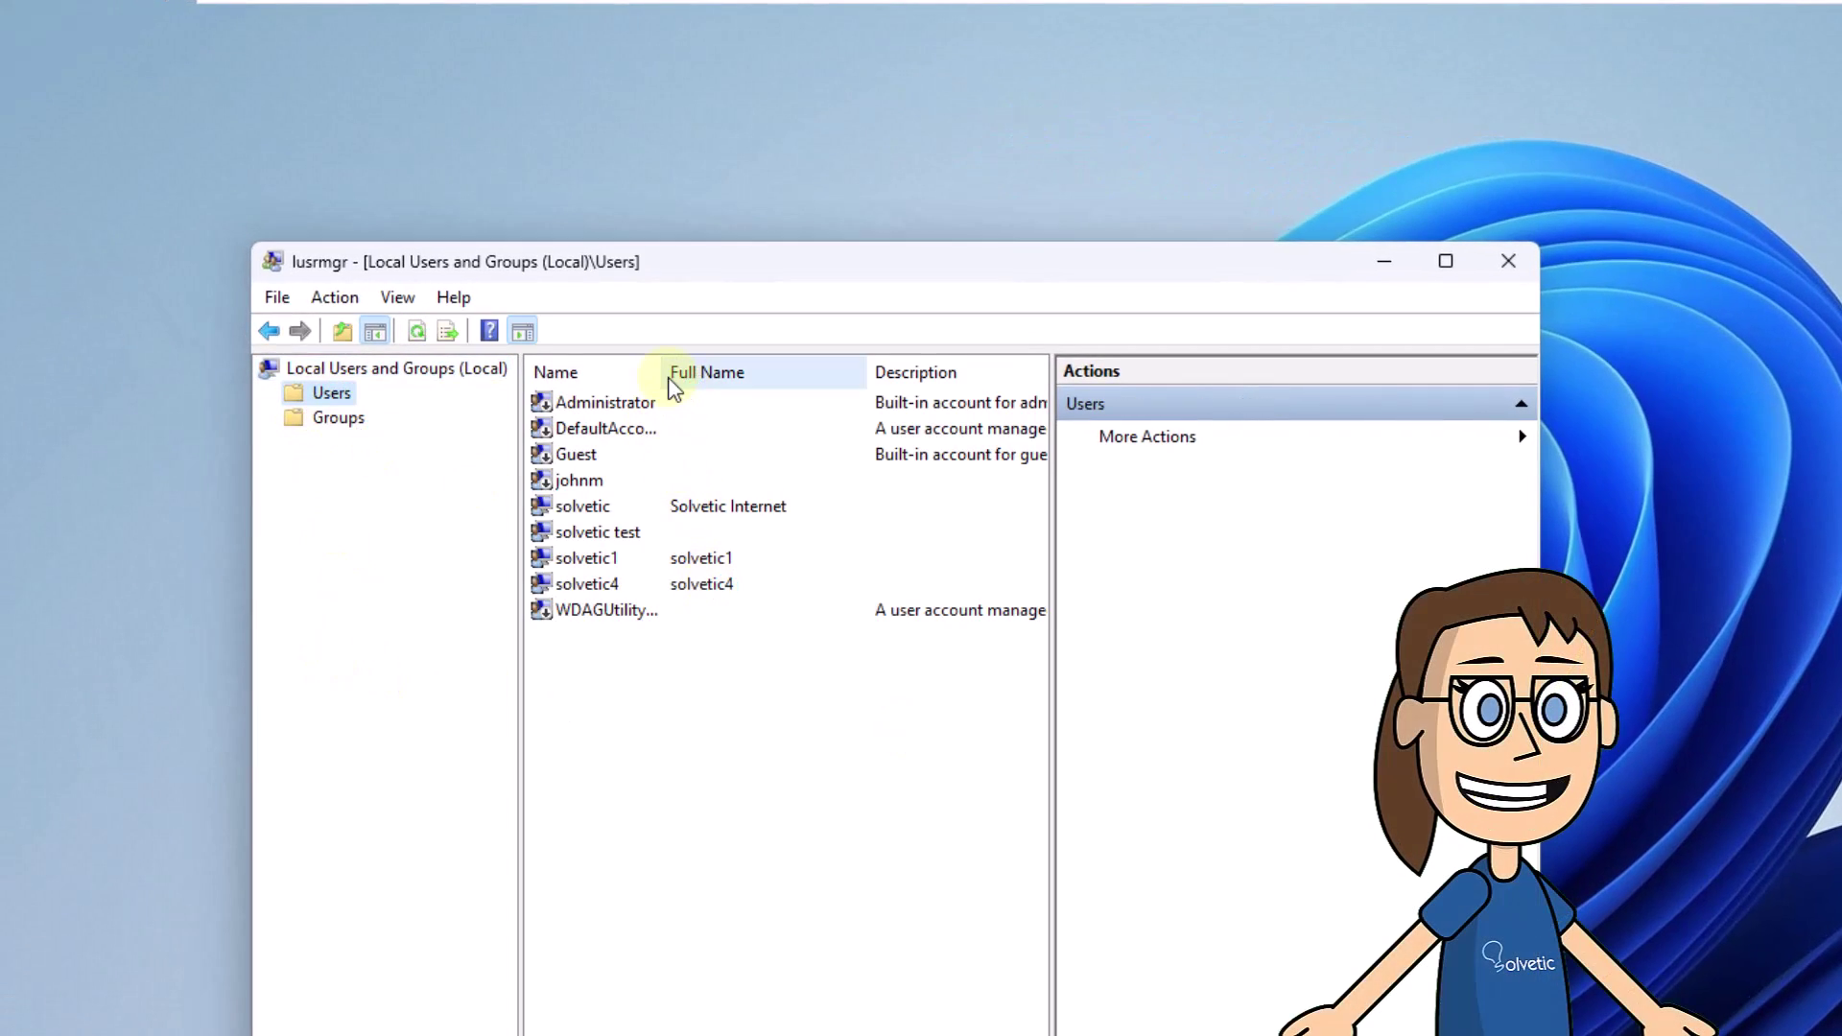
double_click(665, 371)
click(634, 403)
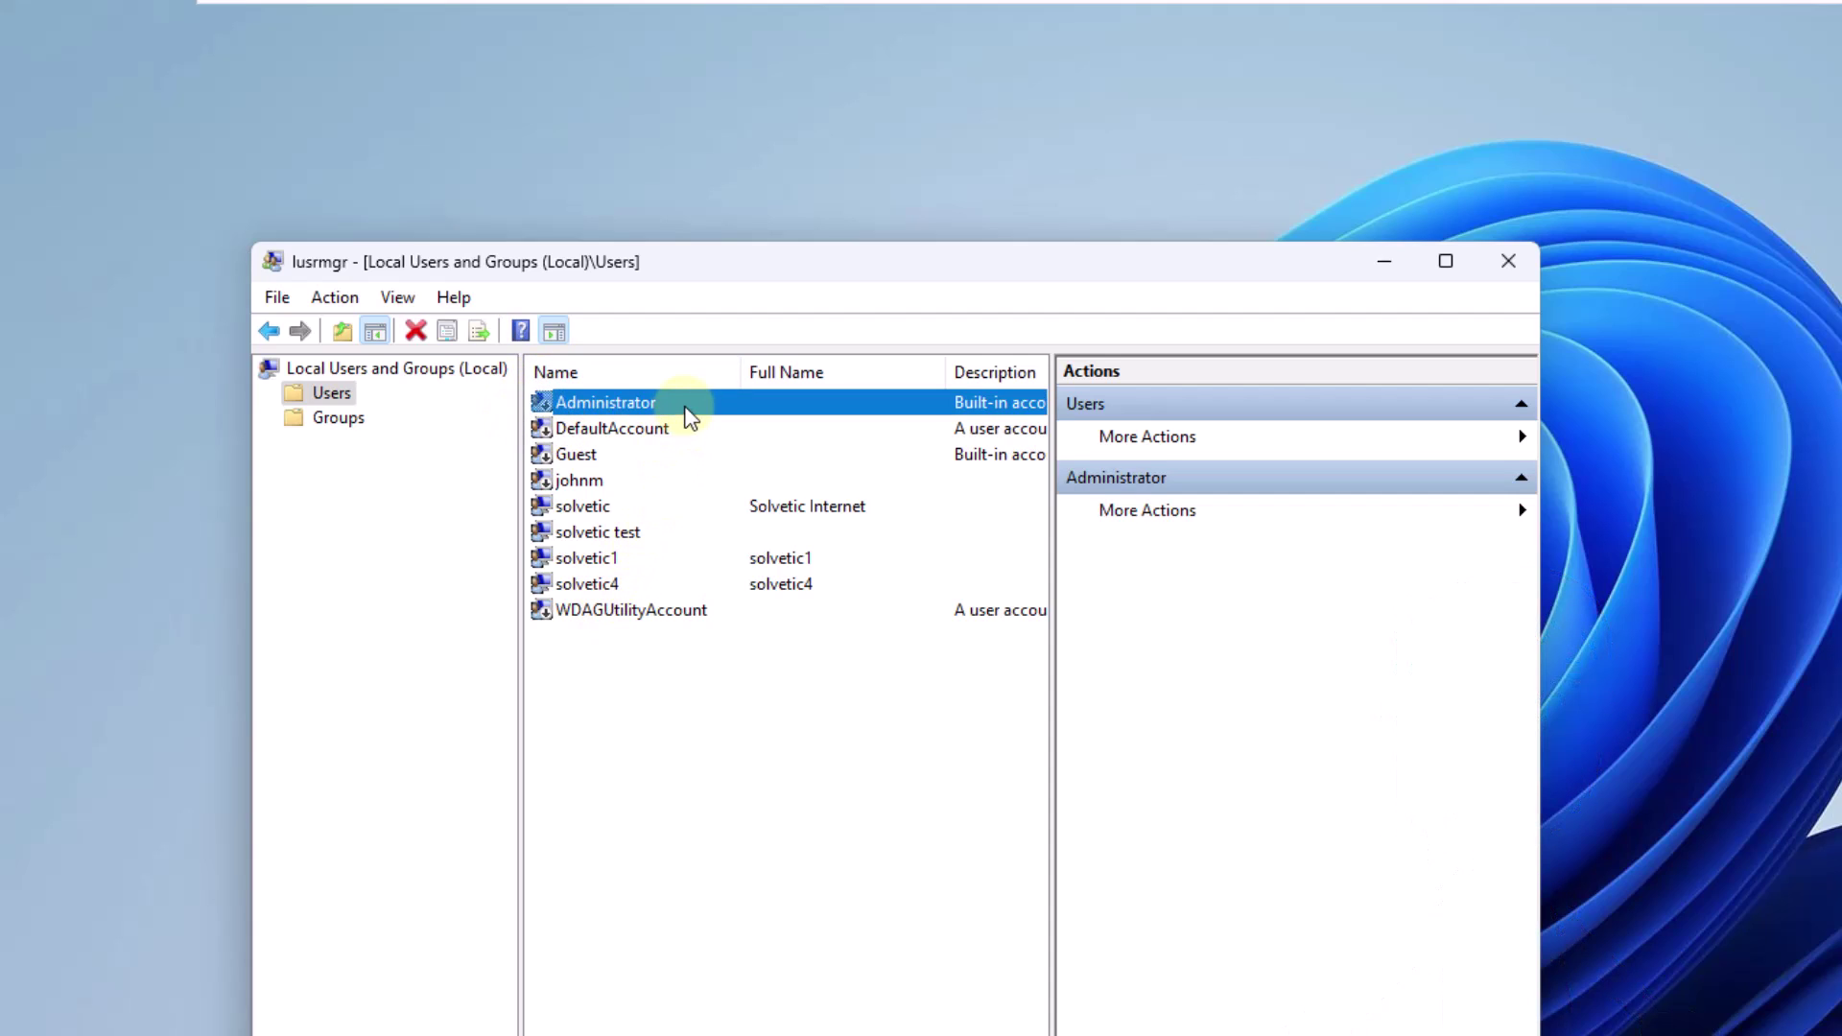
double_click(685, 407)
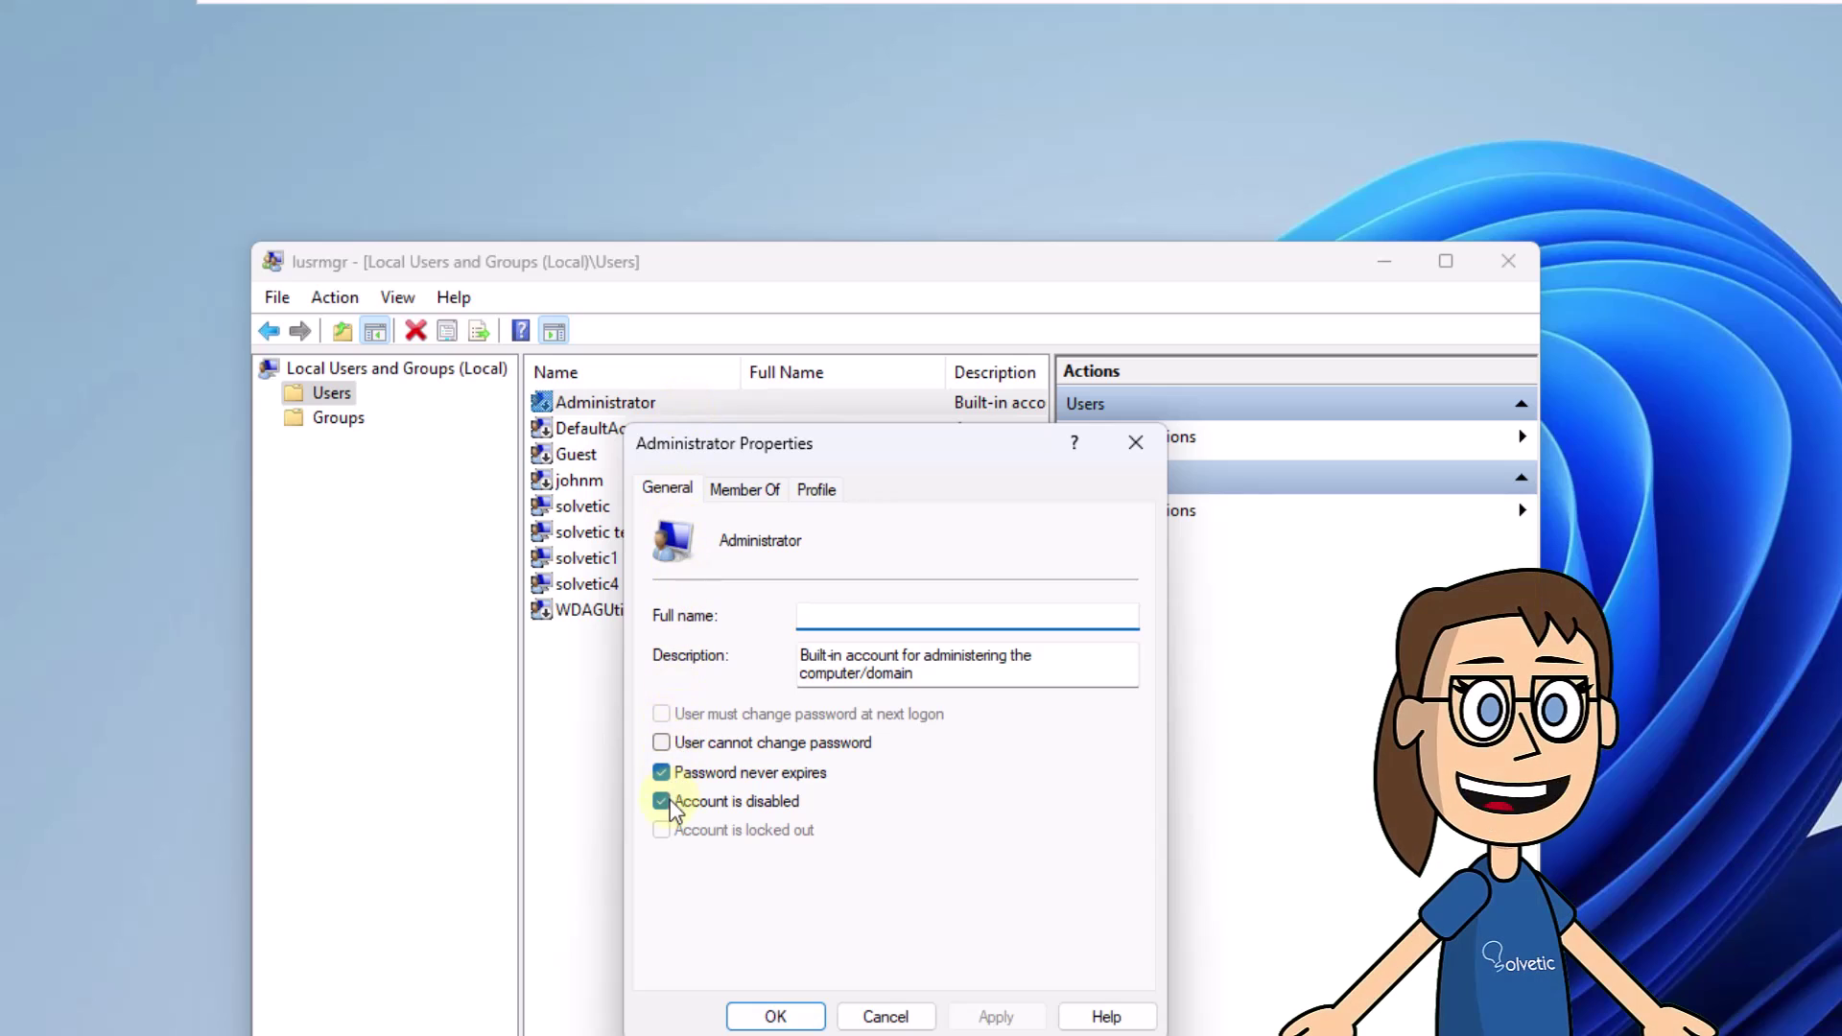
click(666, 803)
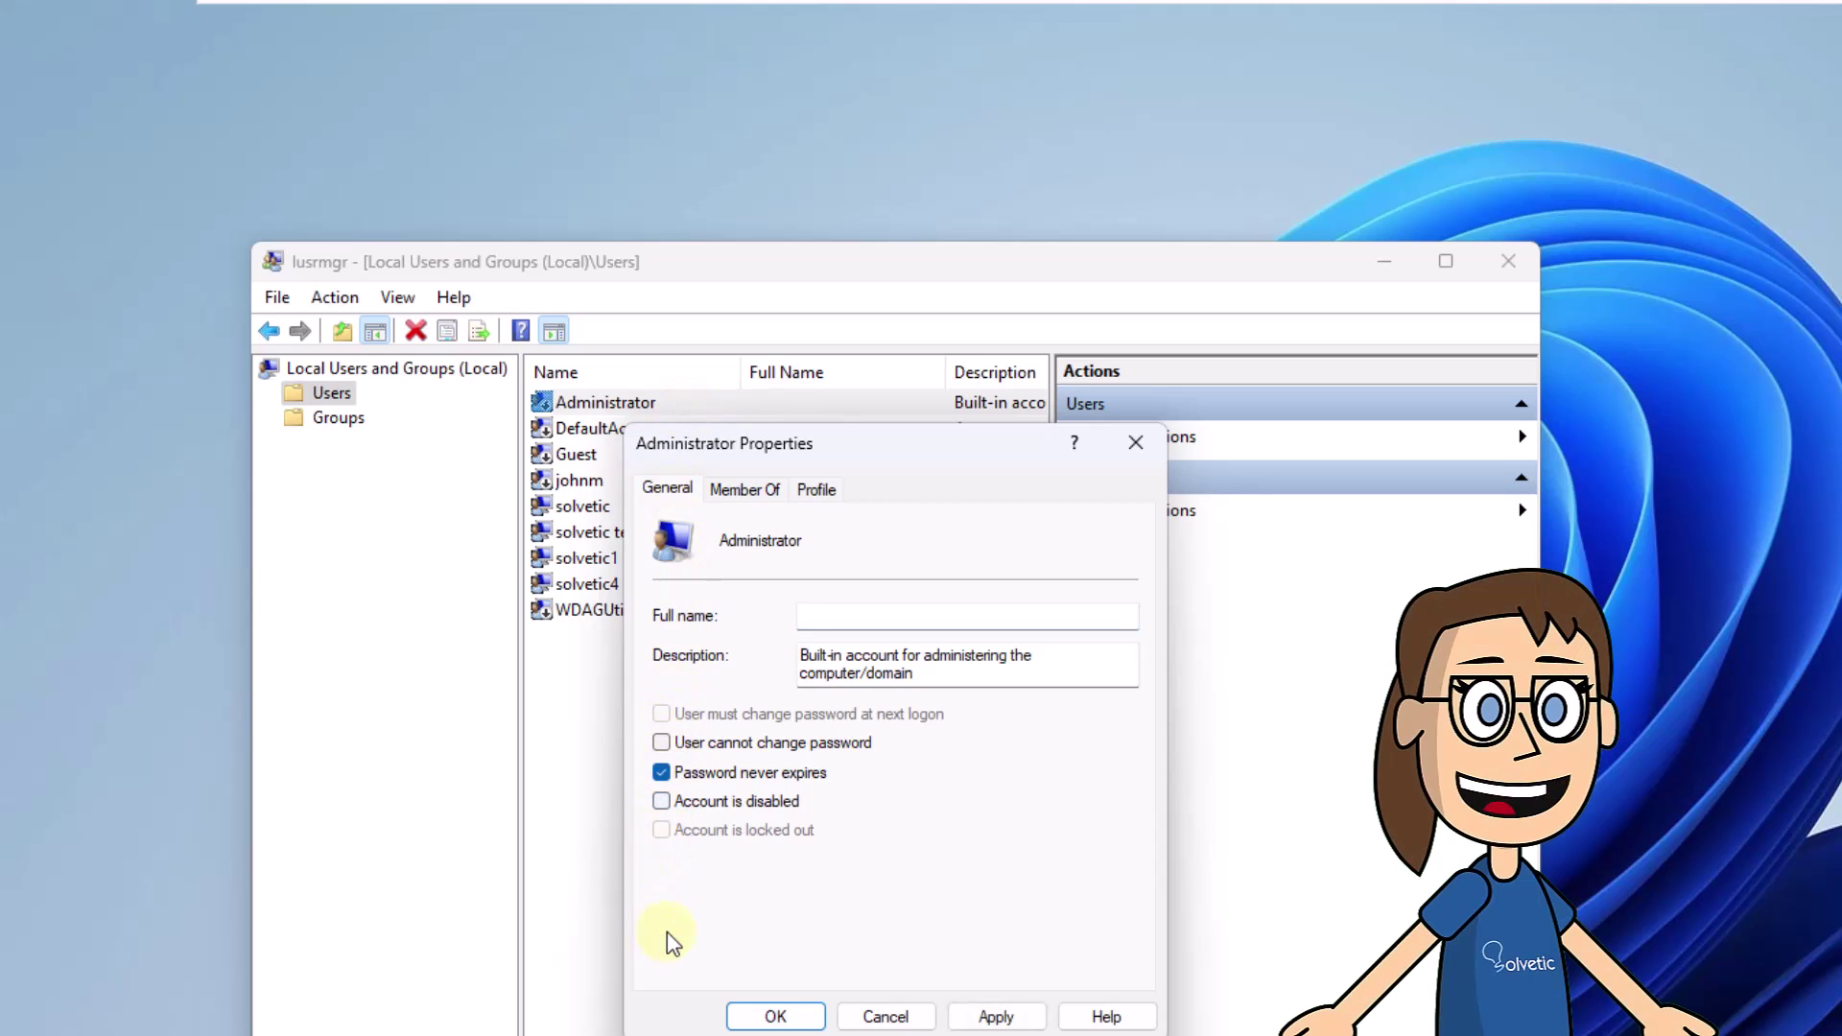
click(995, 1015)
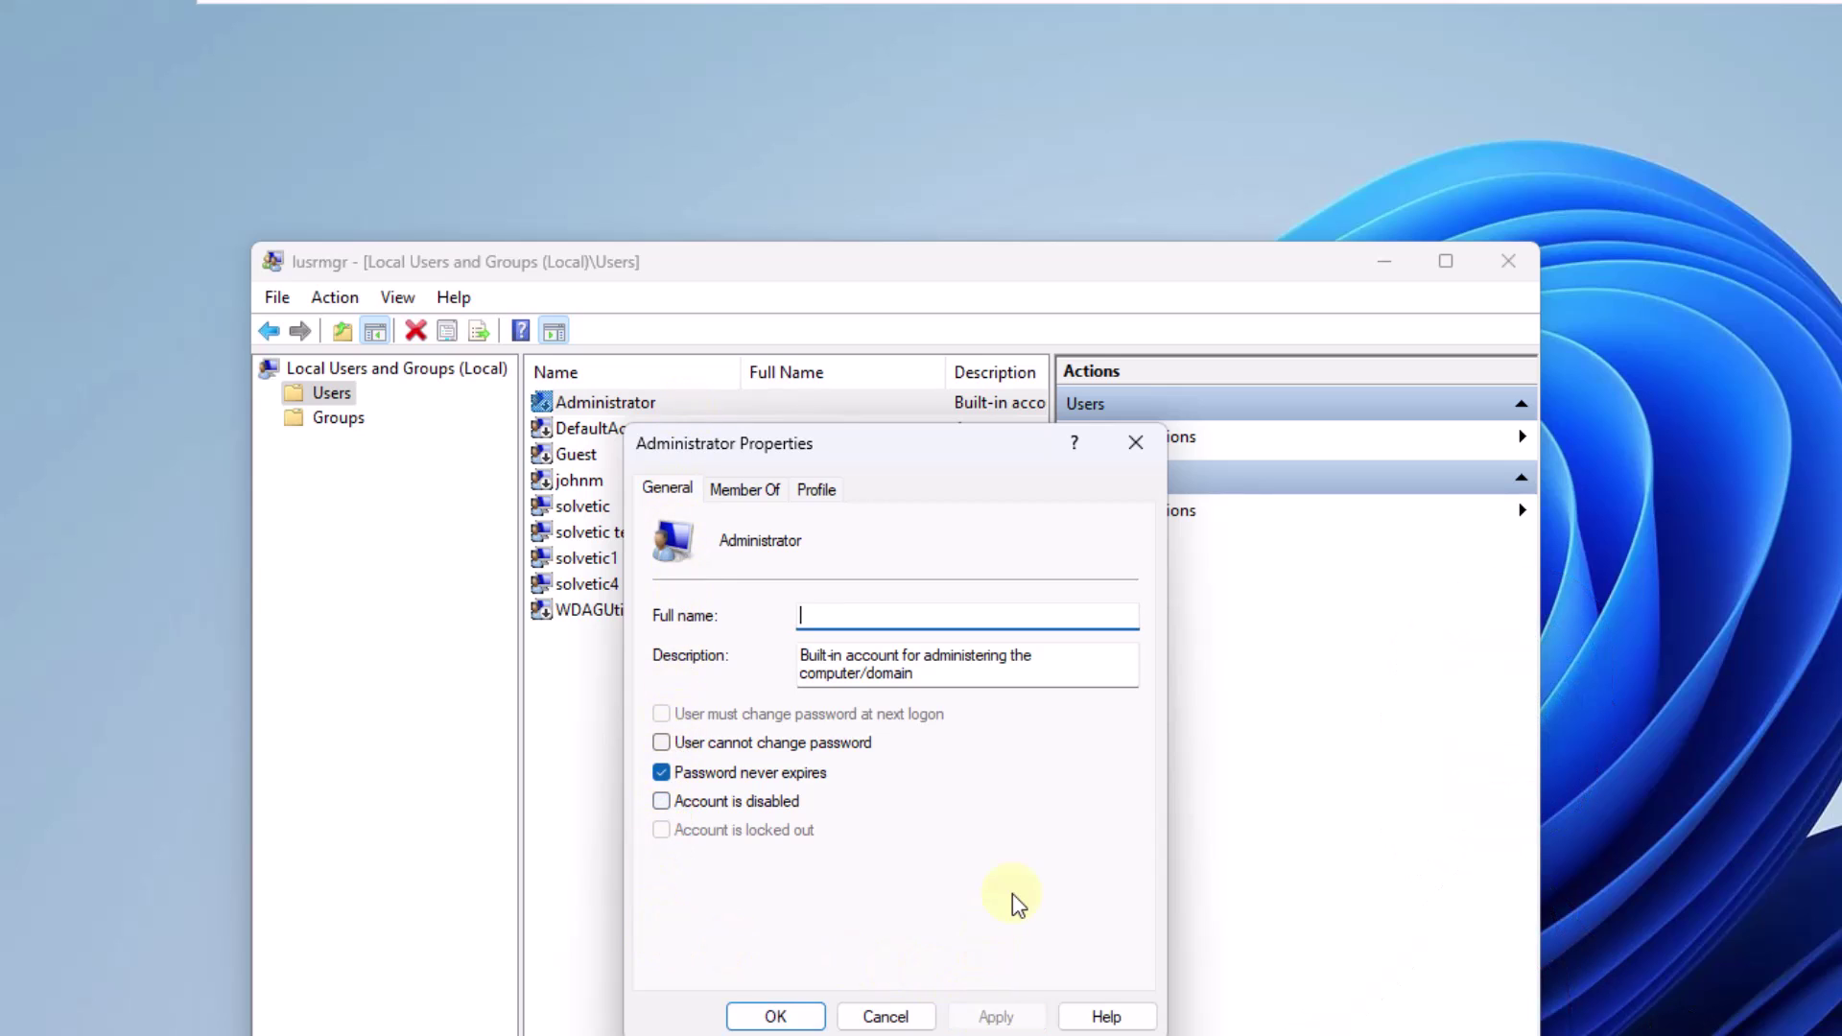
click(773, 1018)
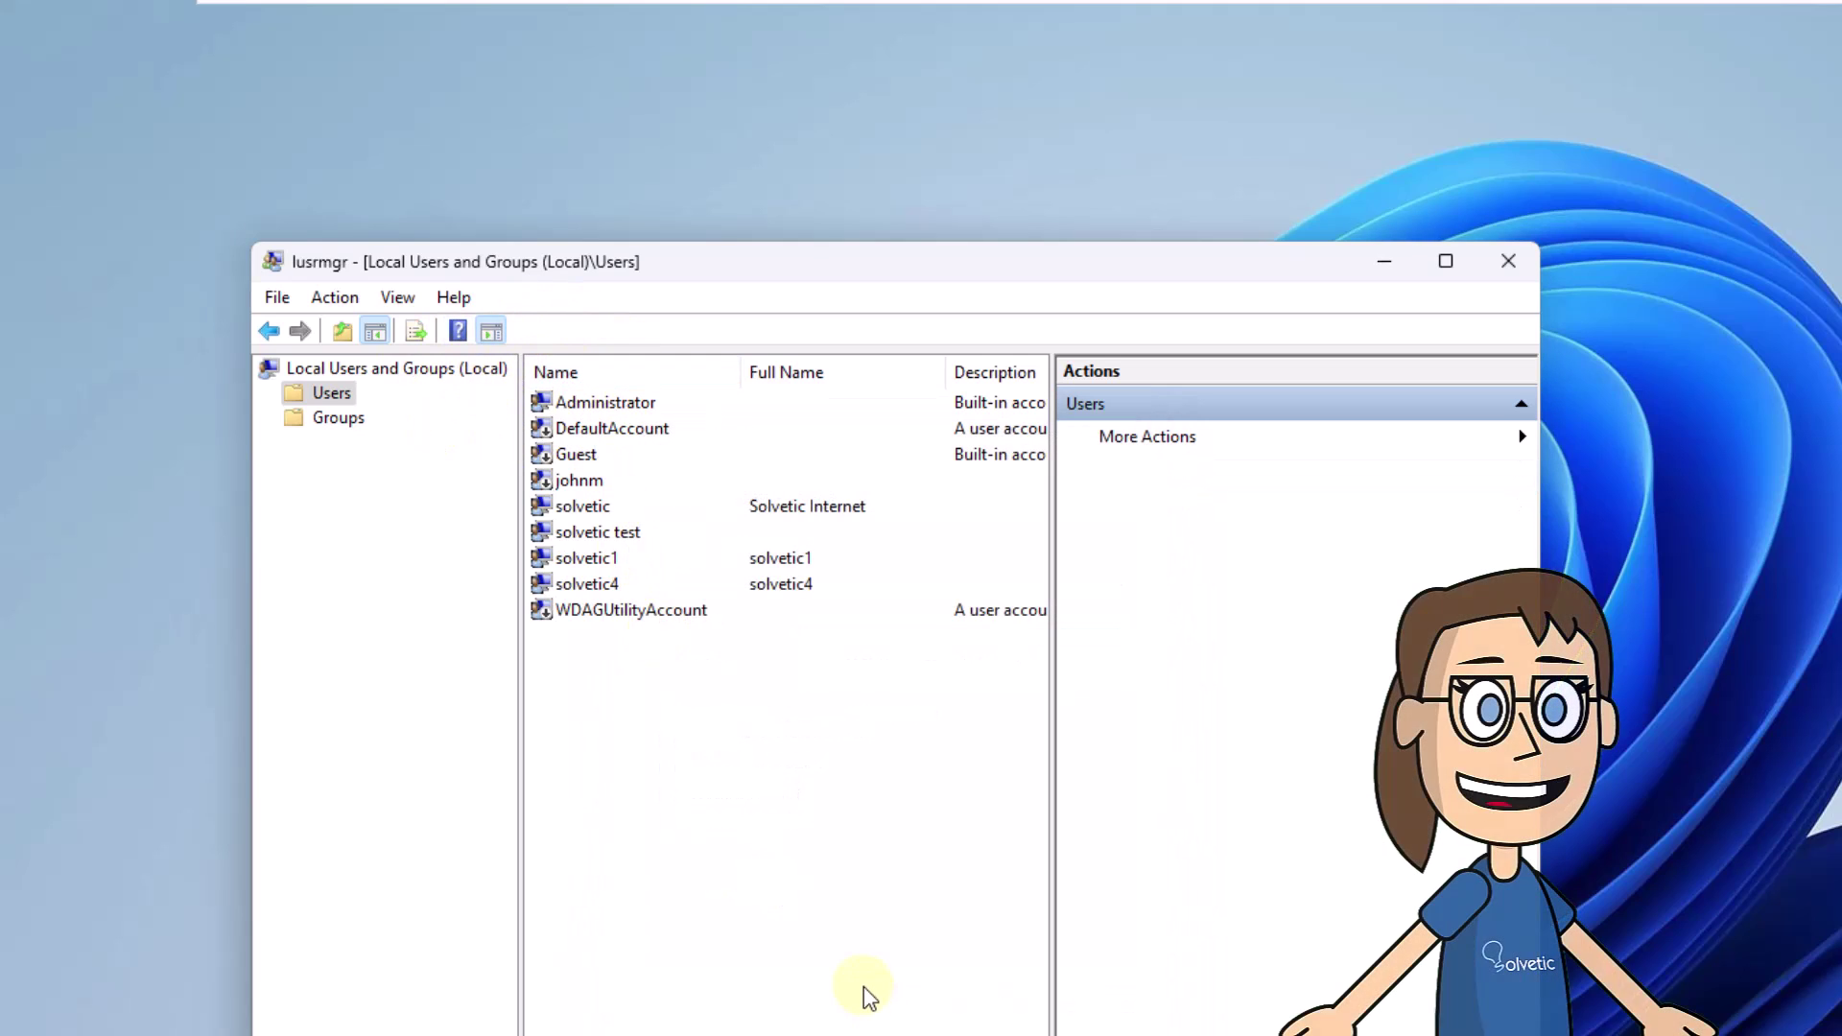
Use Set Password on the Administrator account to enter and confirm a new password, accepting the warnings
click(618, 405)
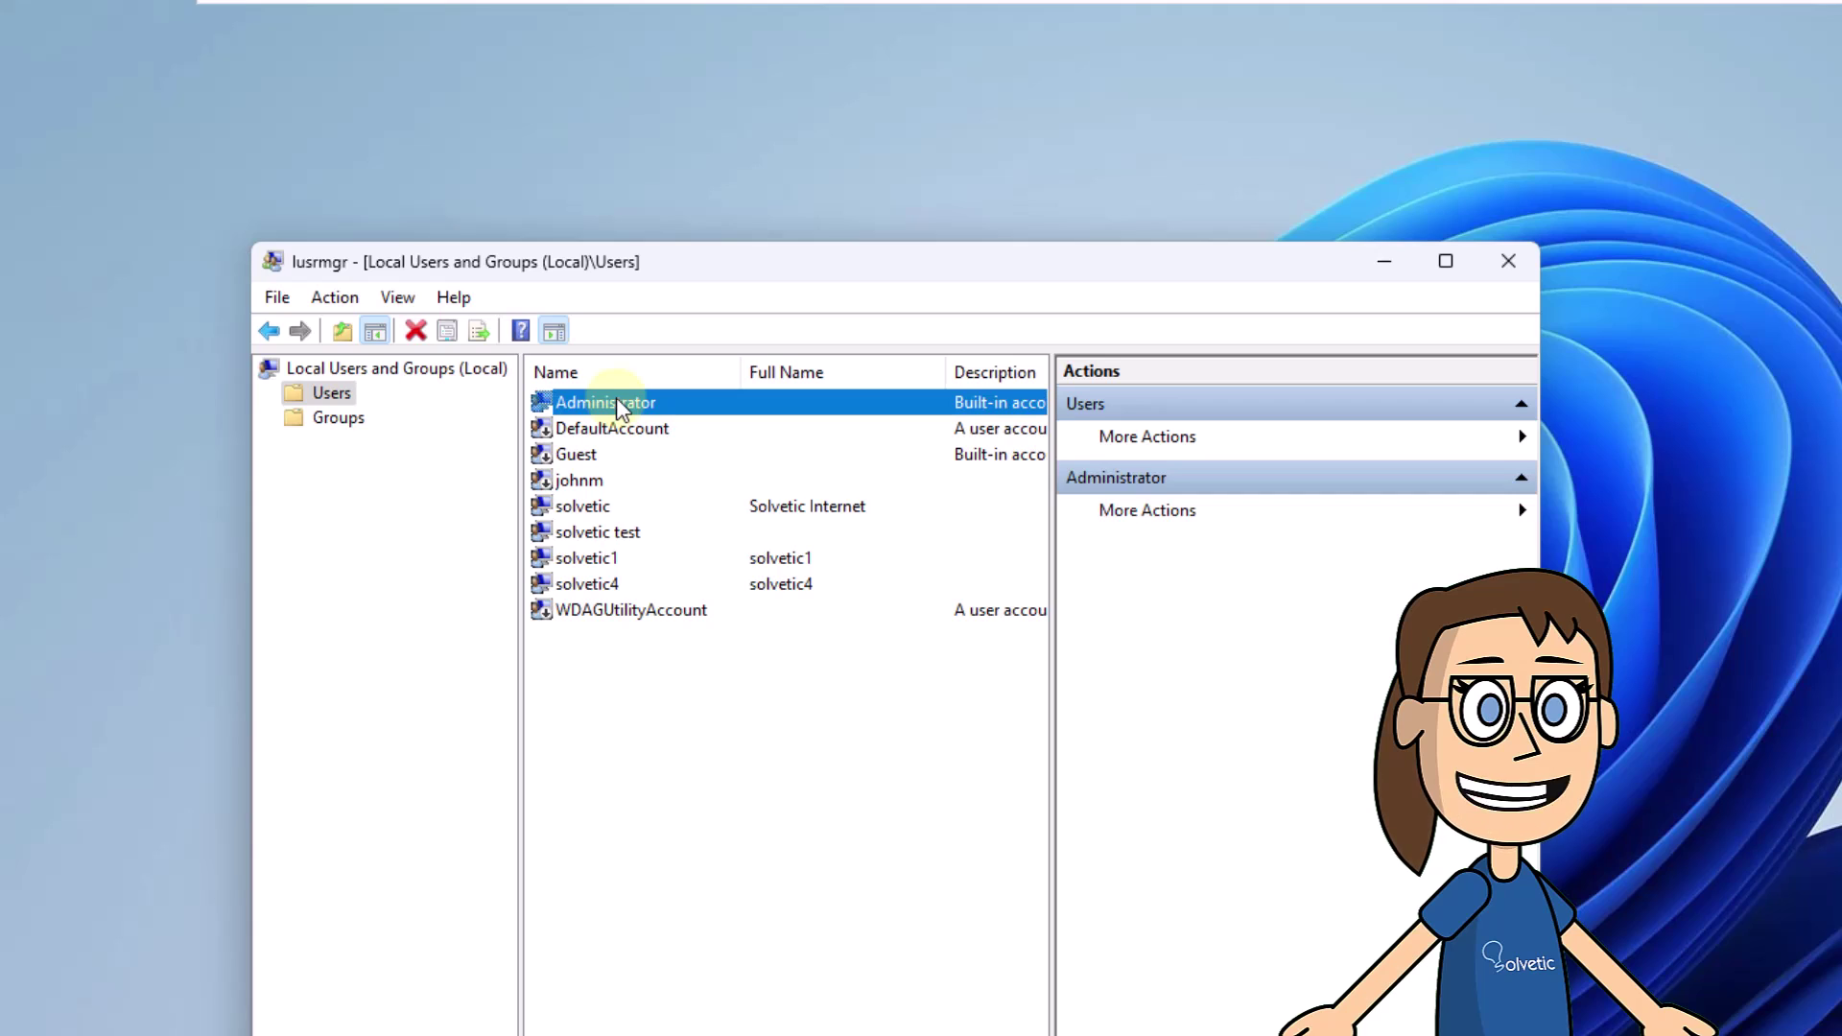
right_click(616, 397)
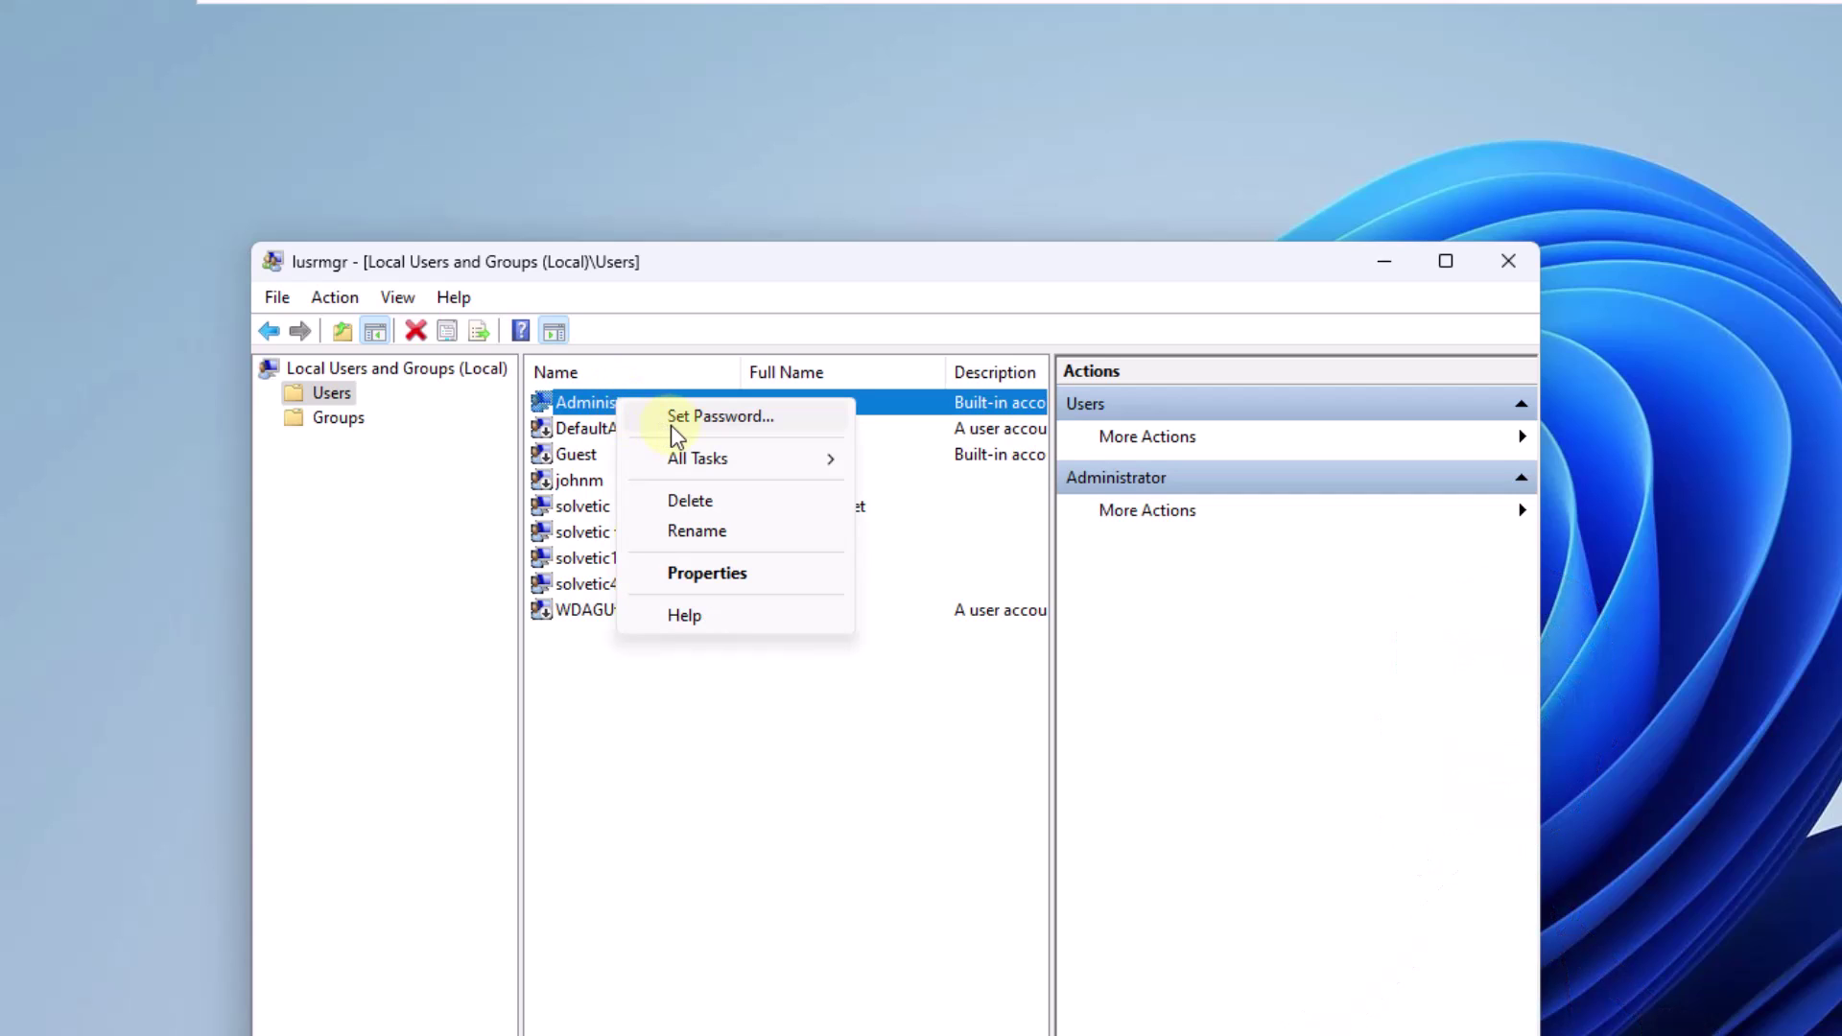
click(671, 420)
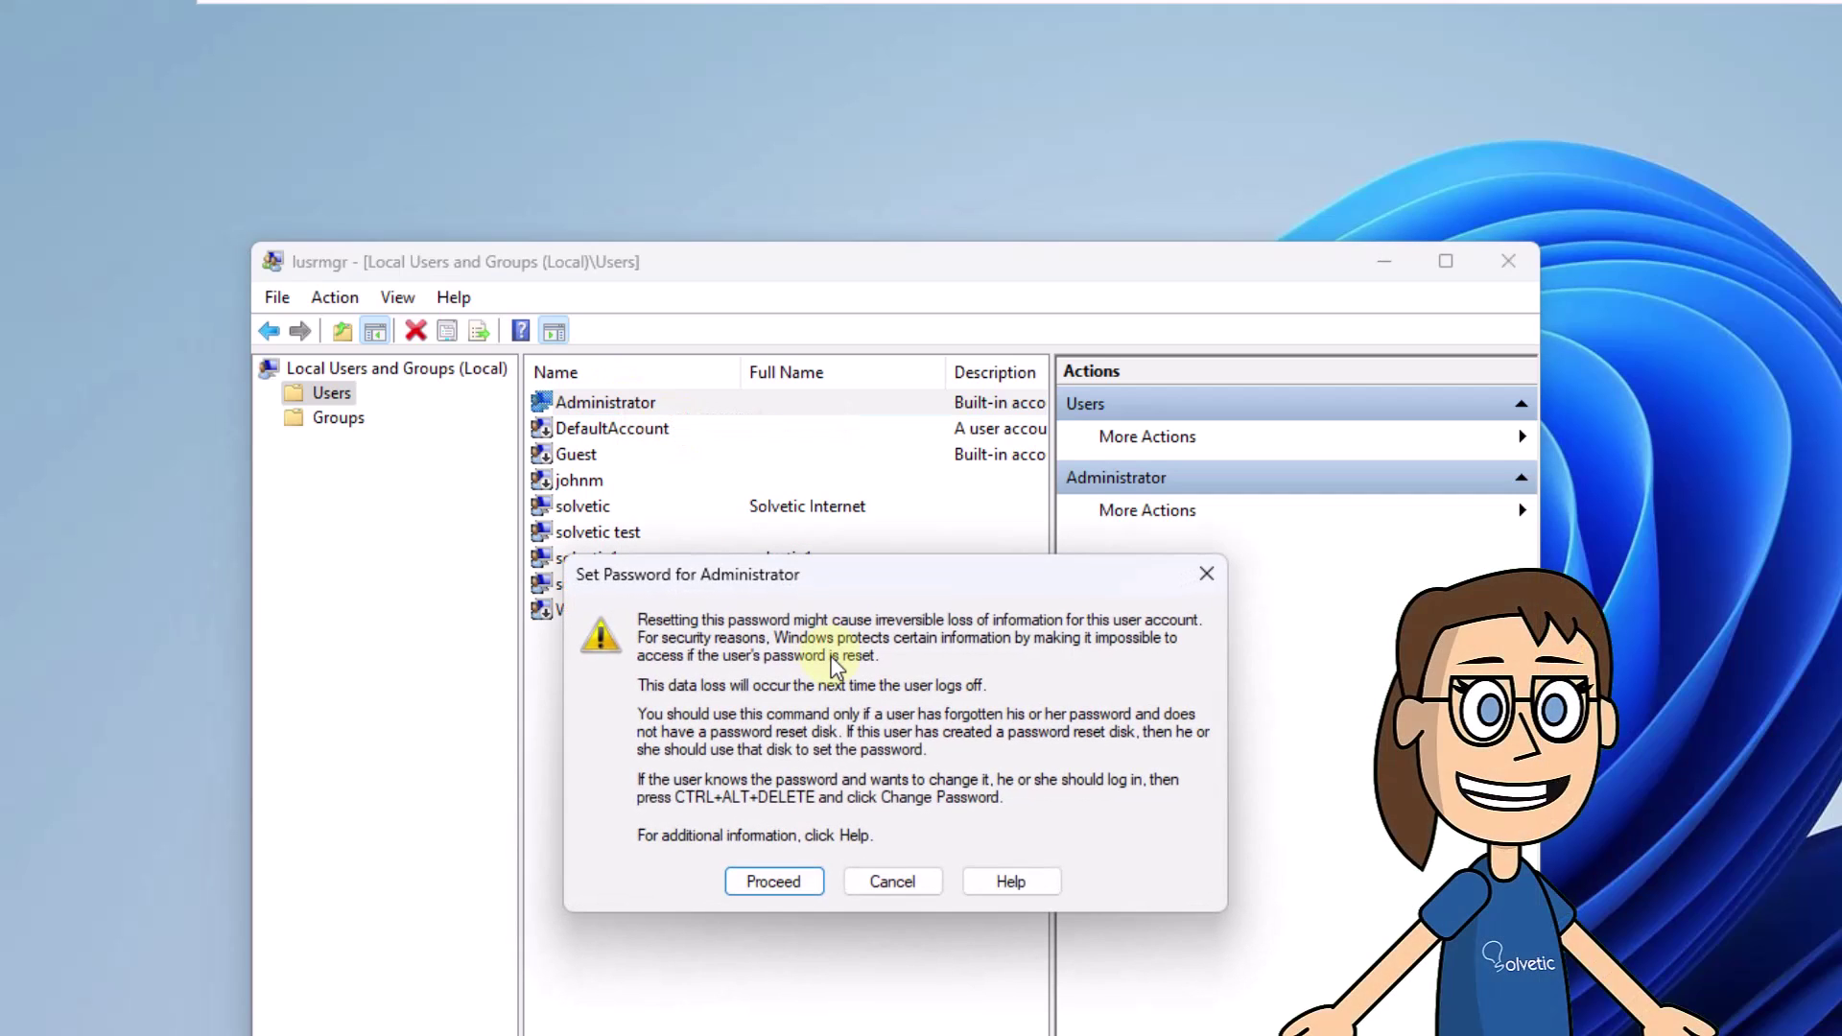
click(783, 878)
text(a)
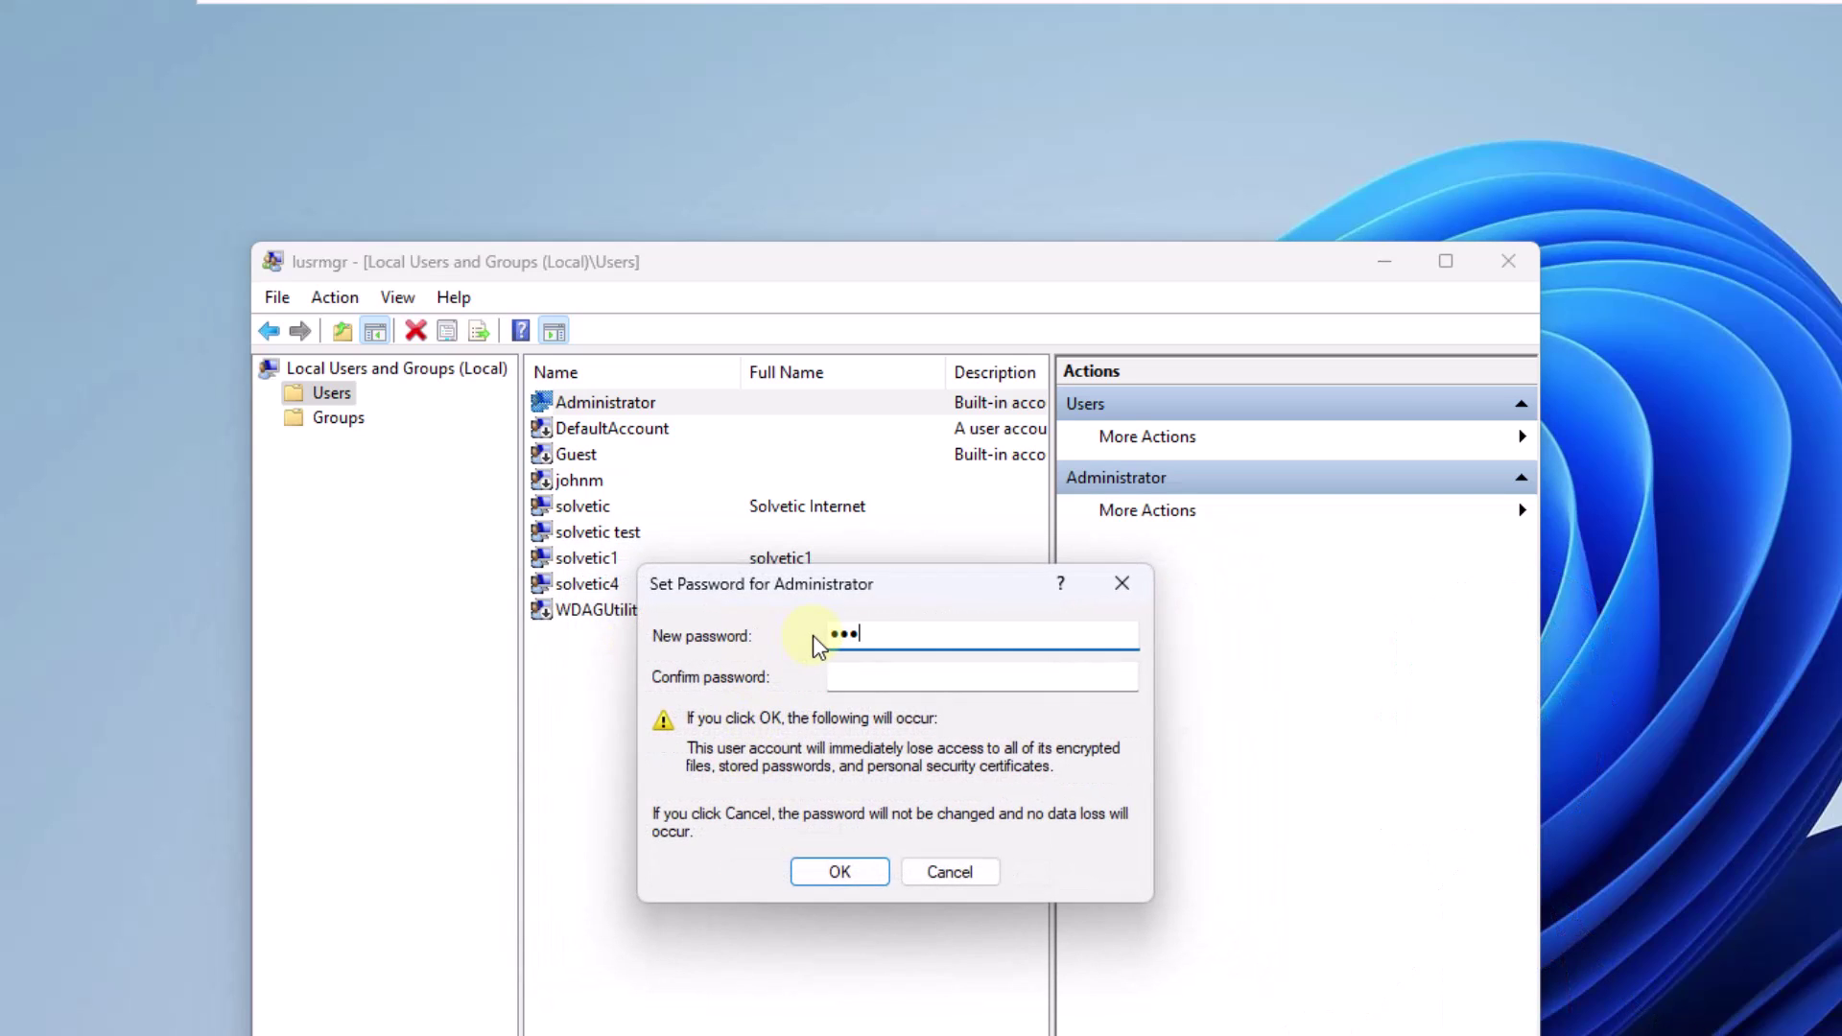
text(aaaaaaaa)
key(Tab)
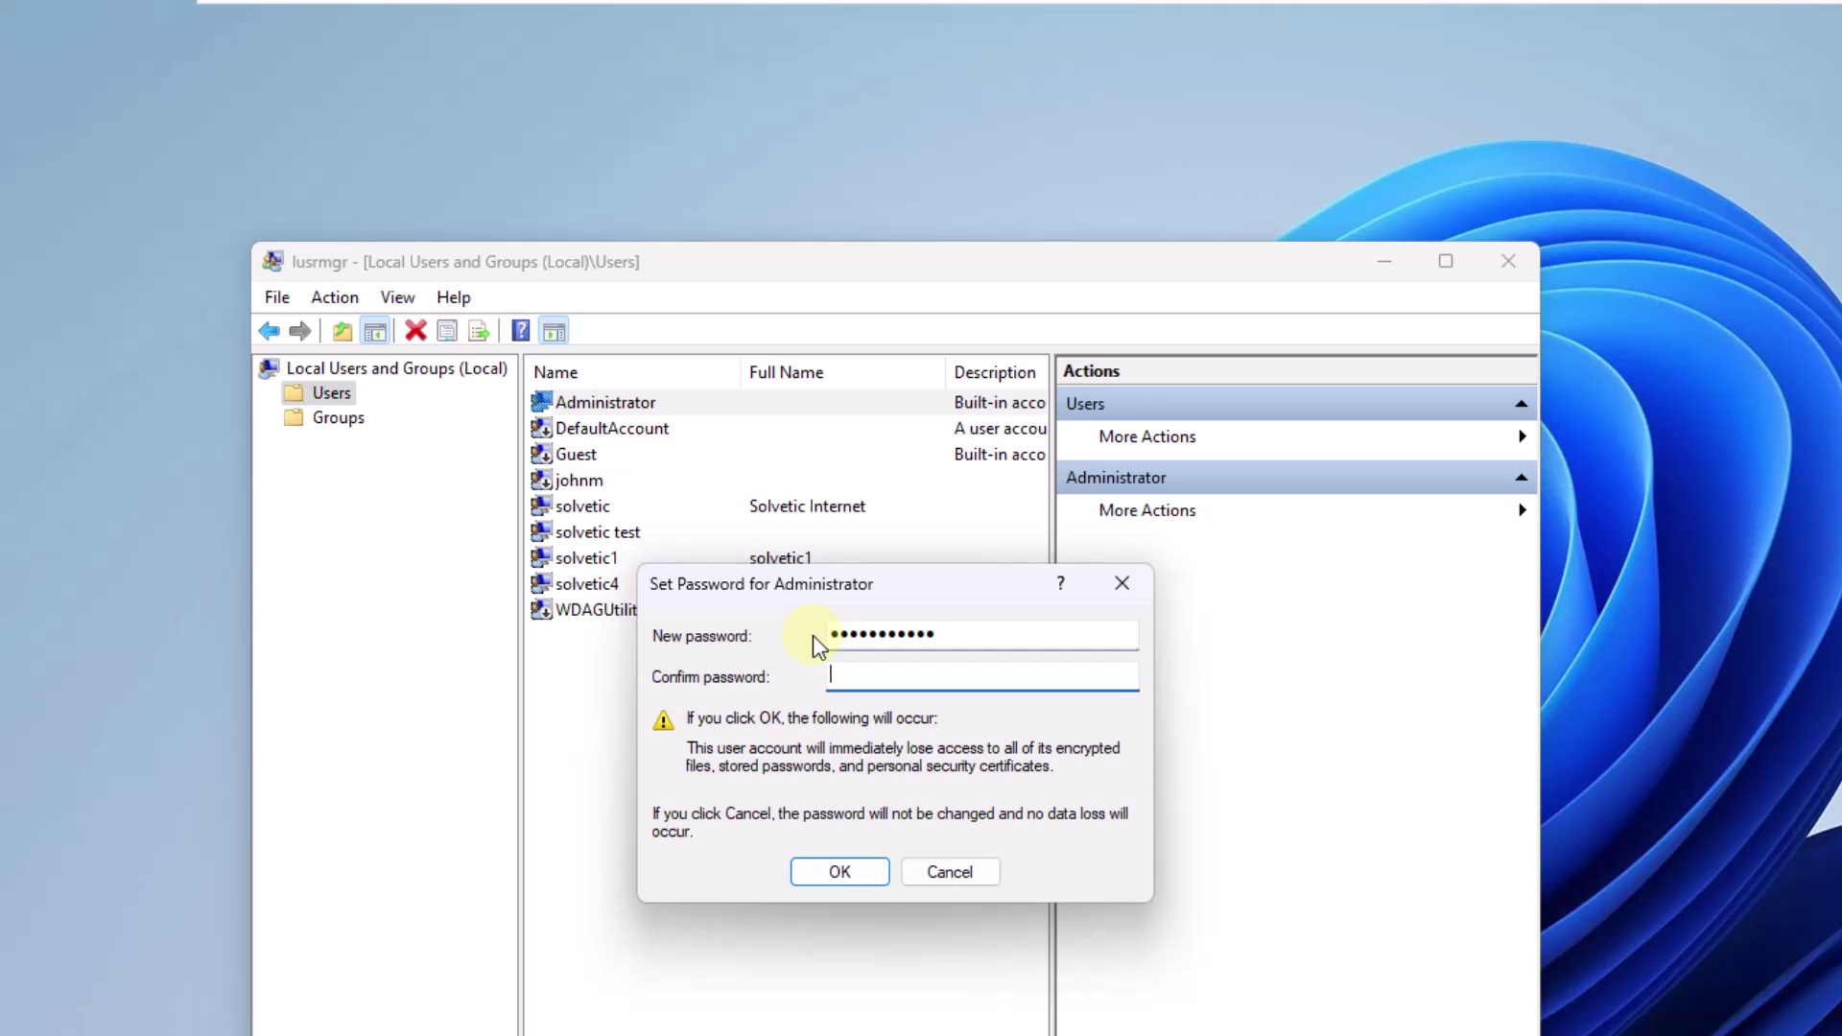
text(aaaaaaaaaa)
text(aa)
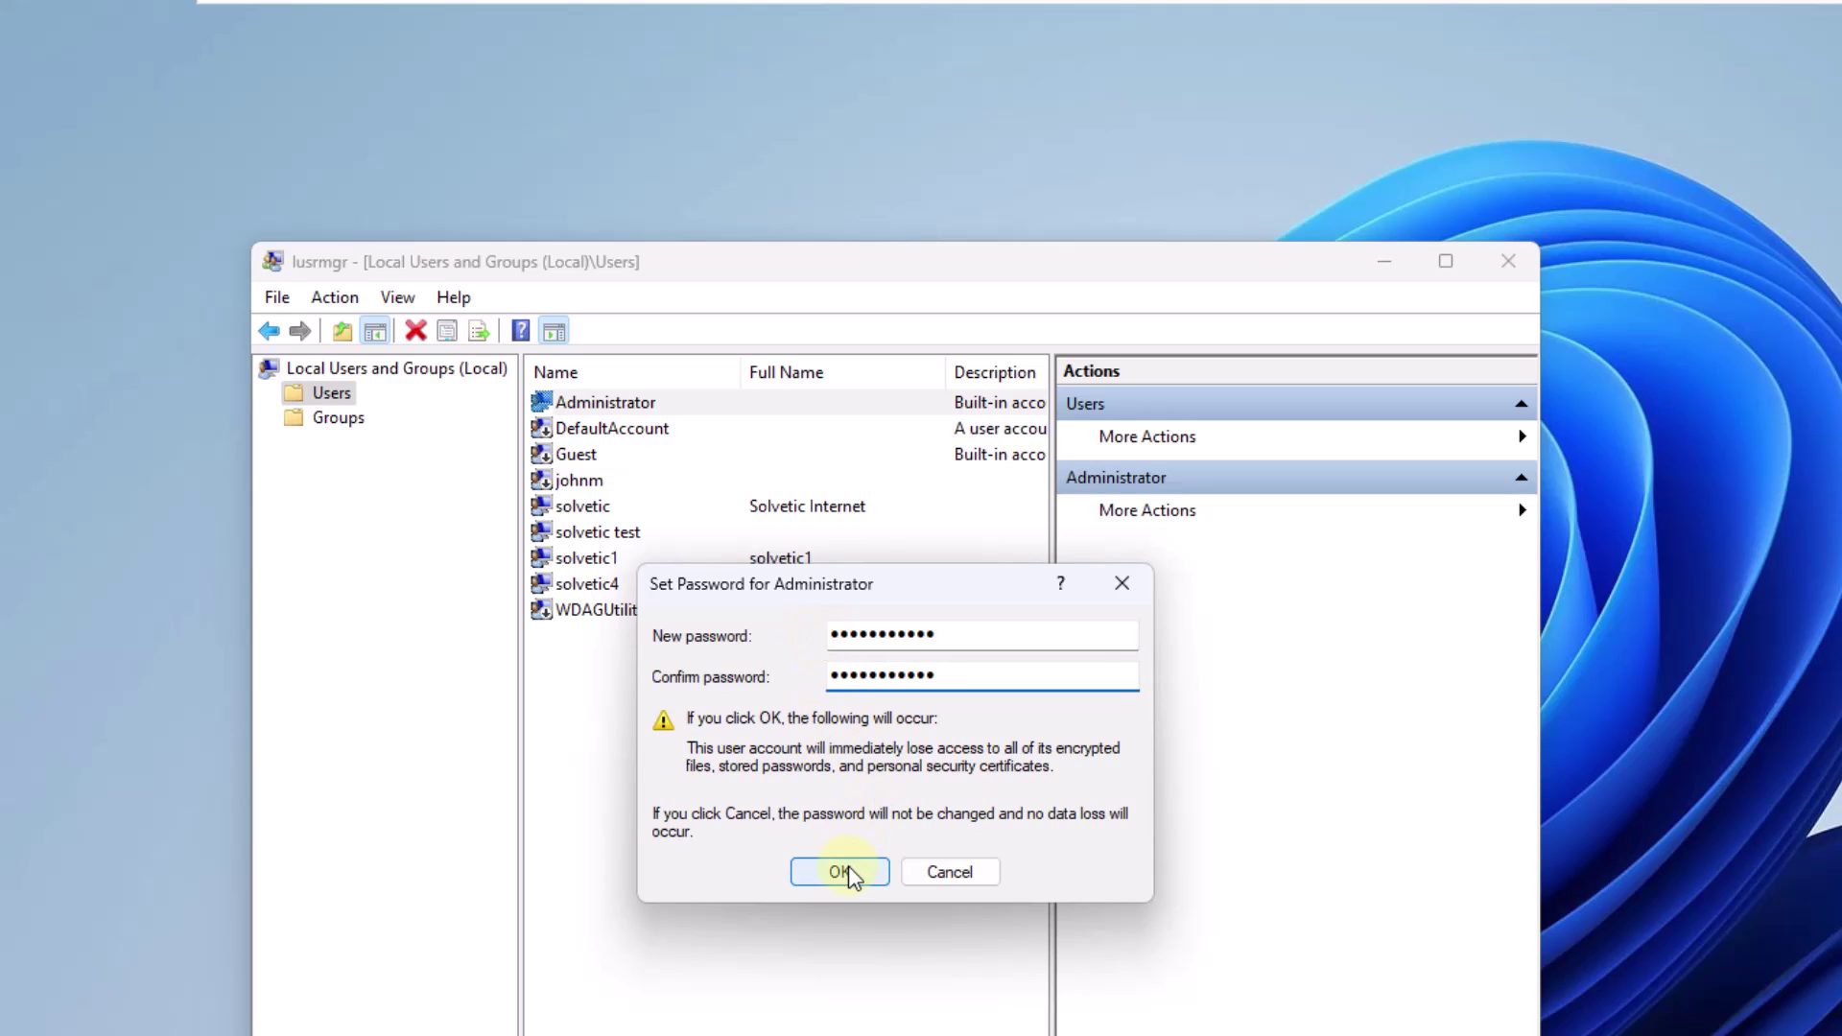
click(843, 872)
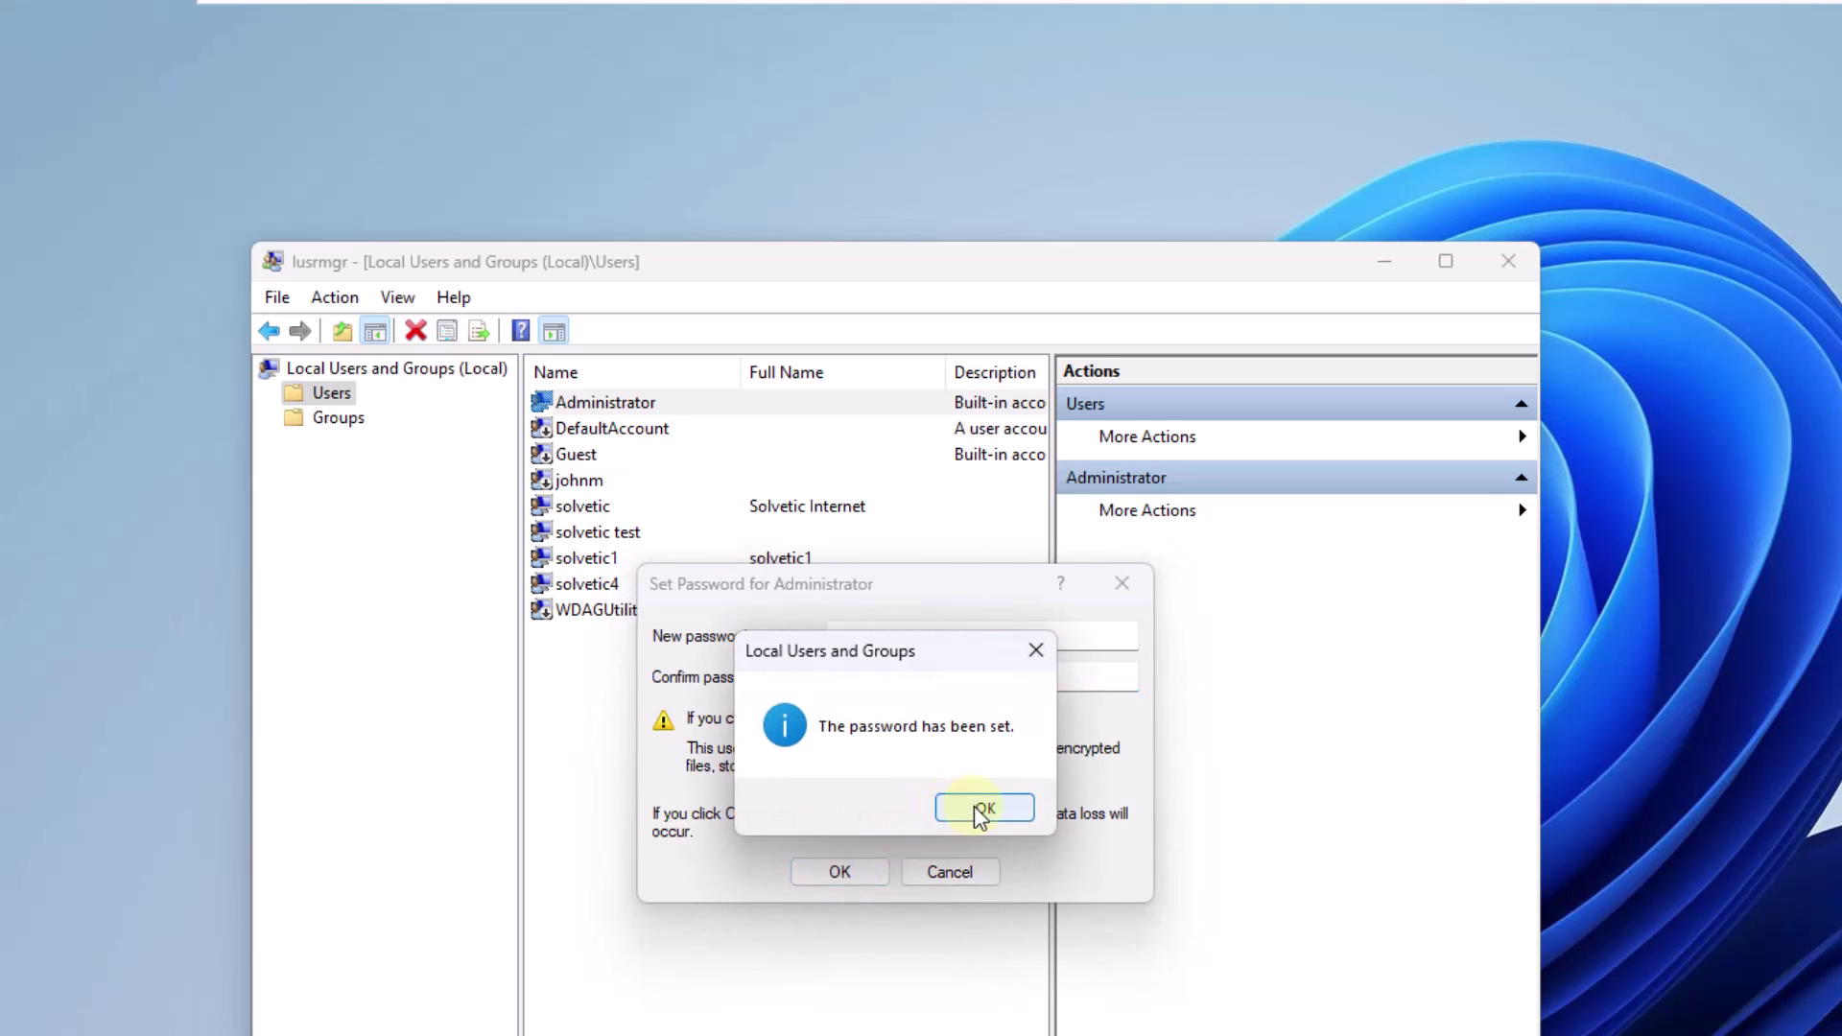
click(984, 813)
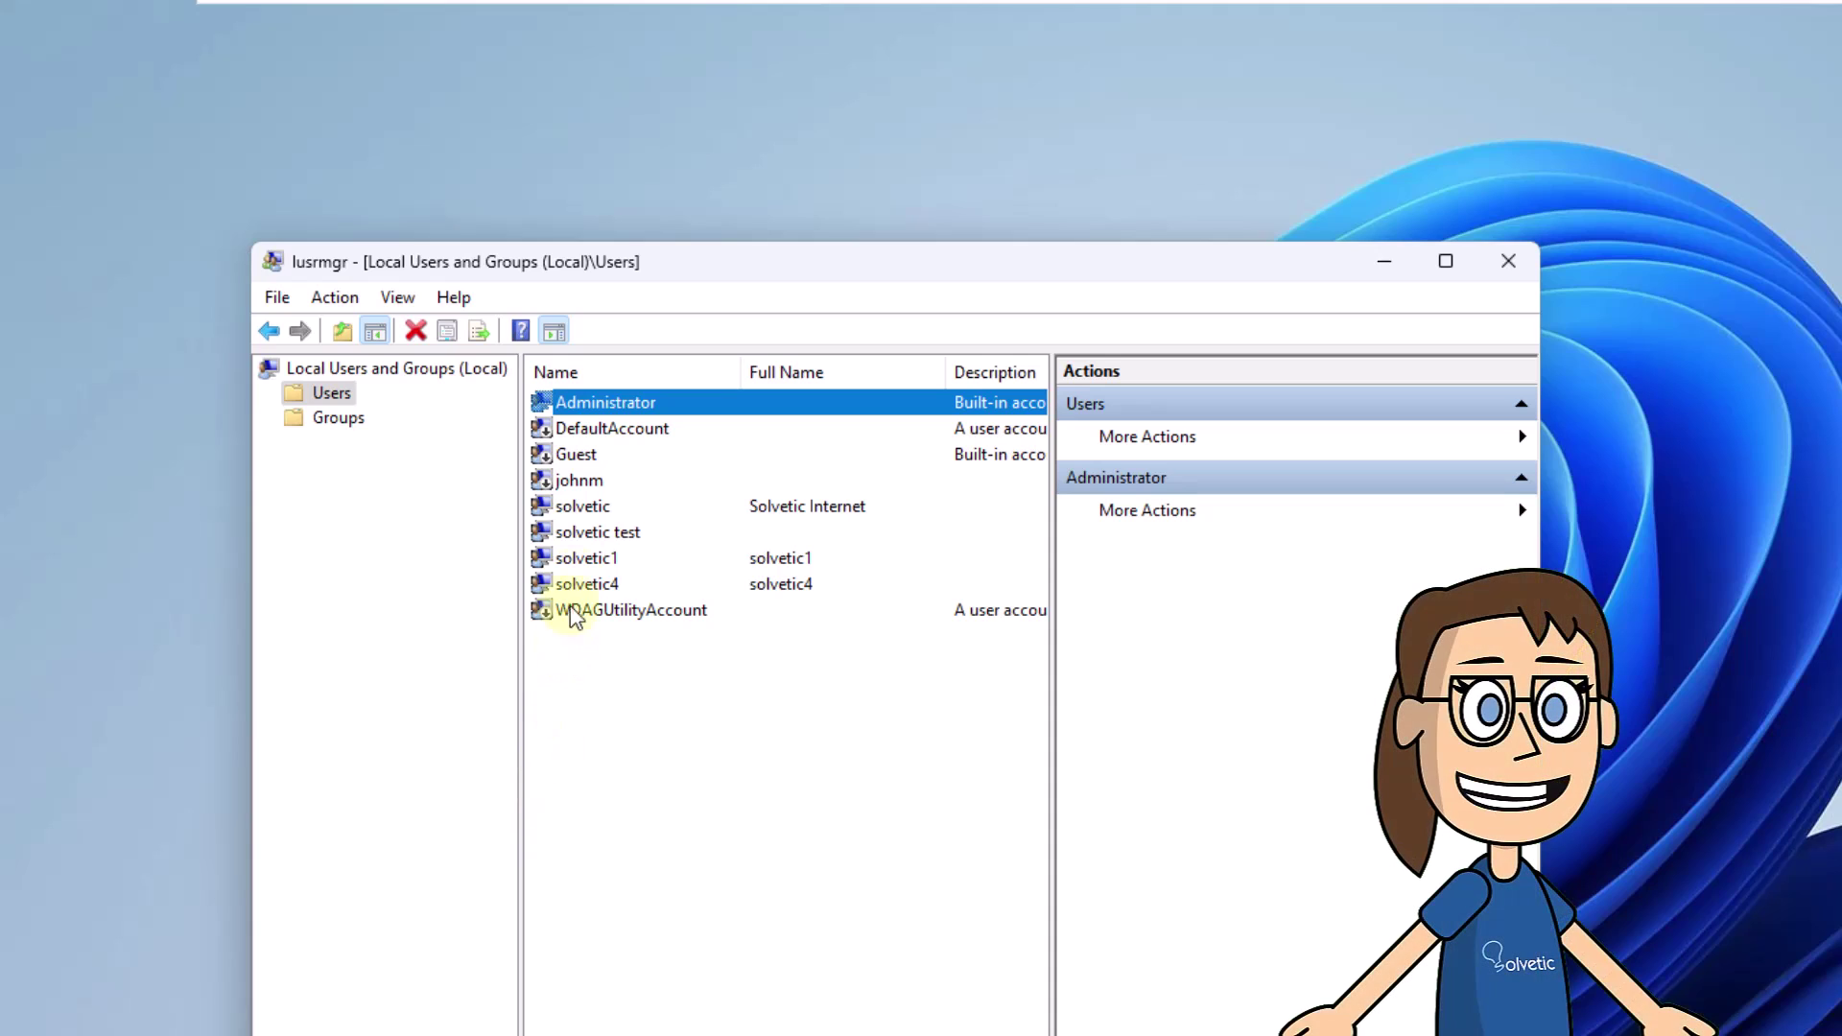
Mark the Administrator account as disabled in its properties and close Local Users and Groups
double_click(641, 404)
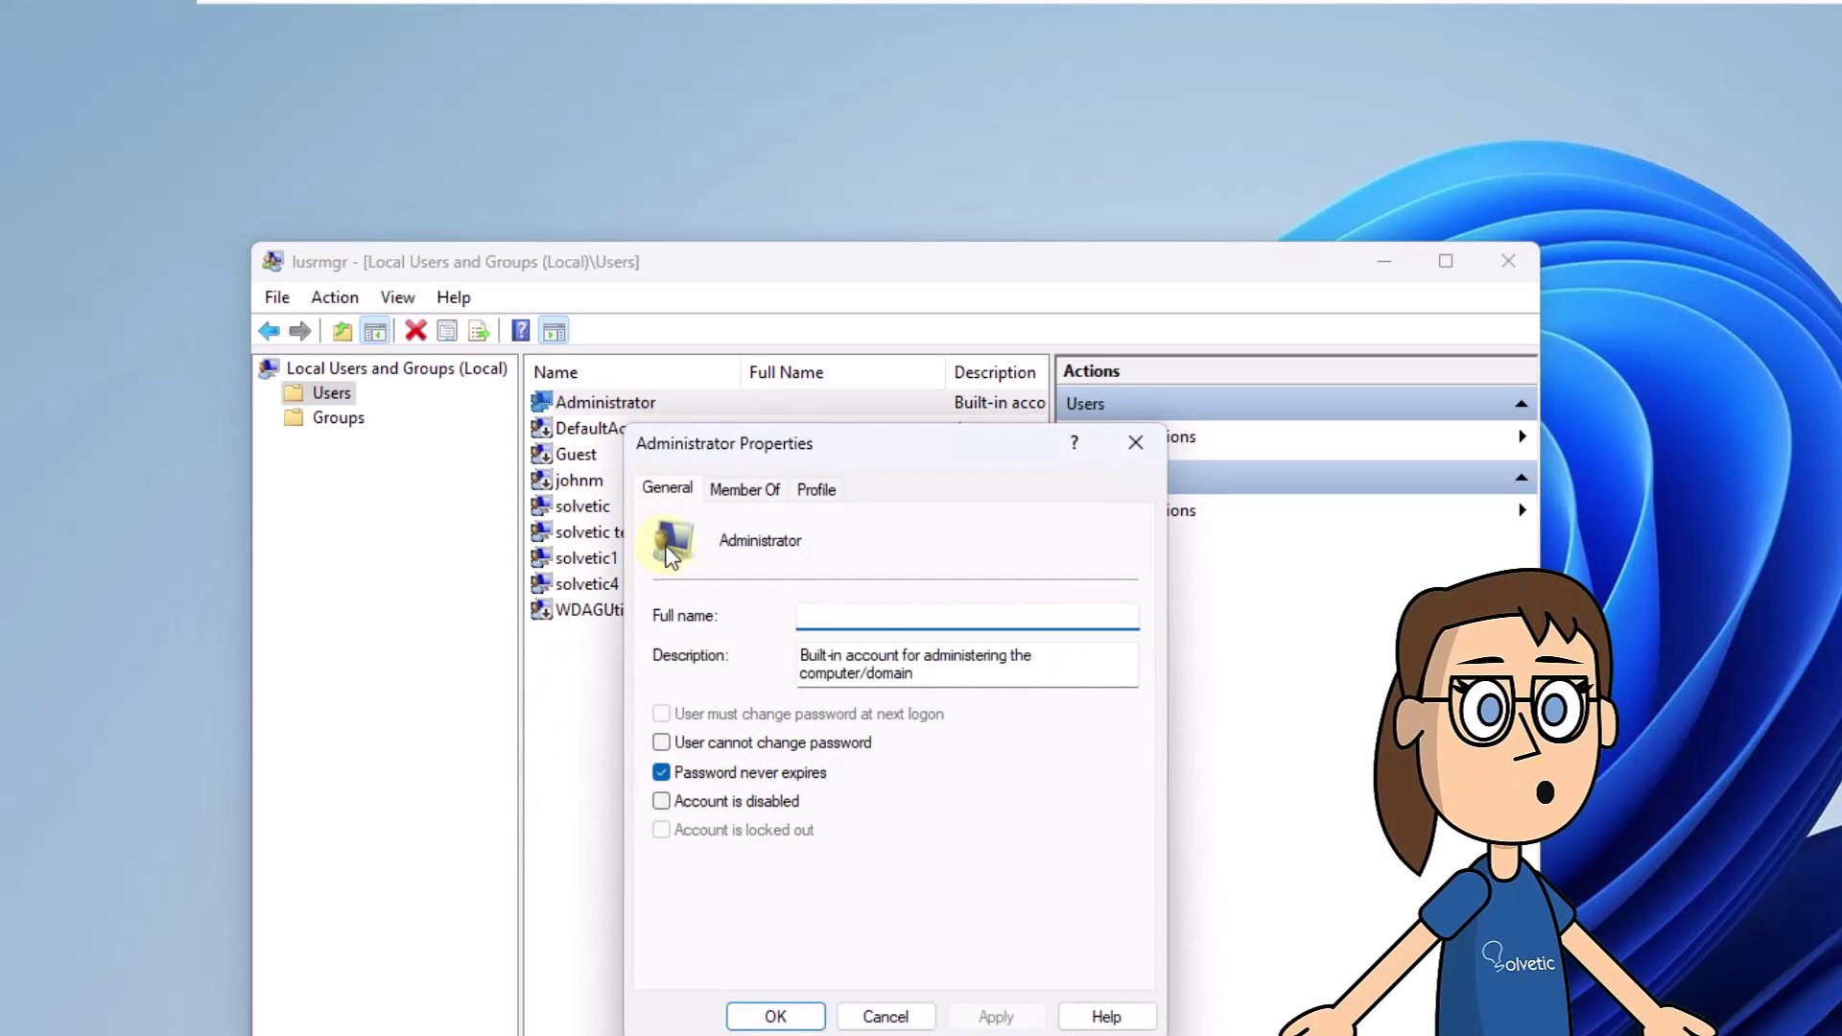
click(670, 808)
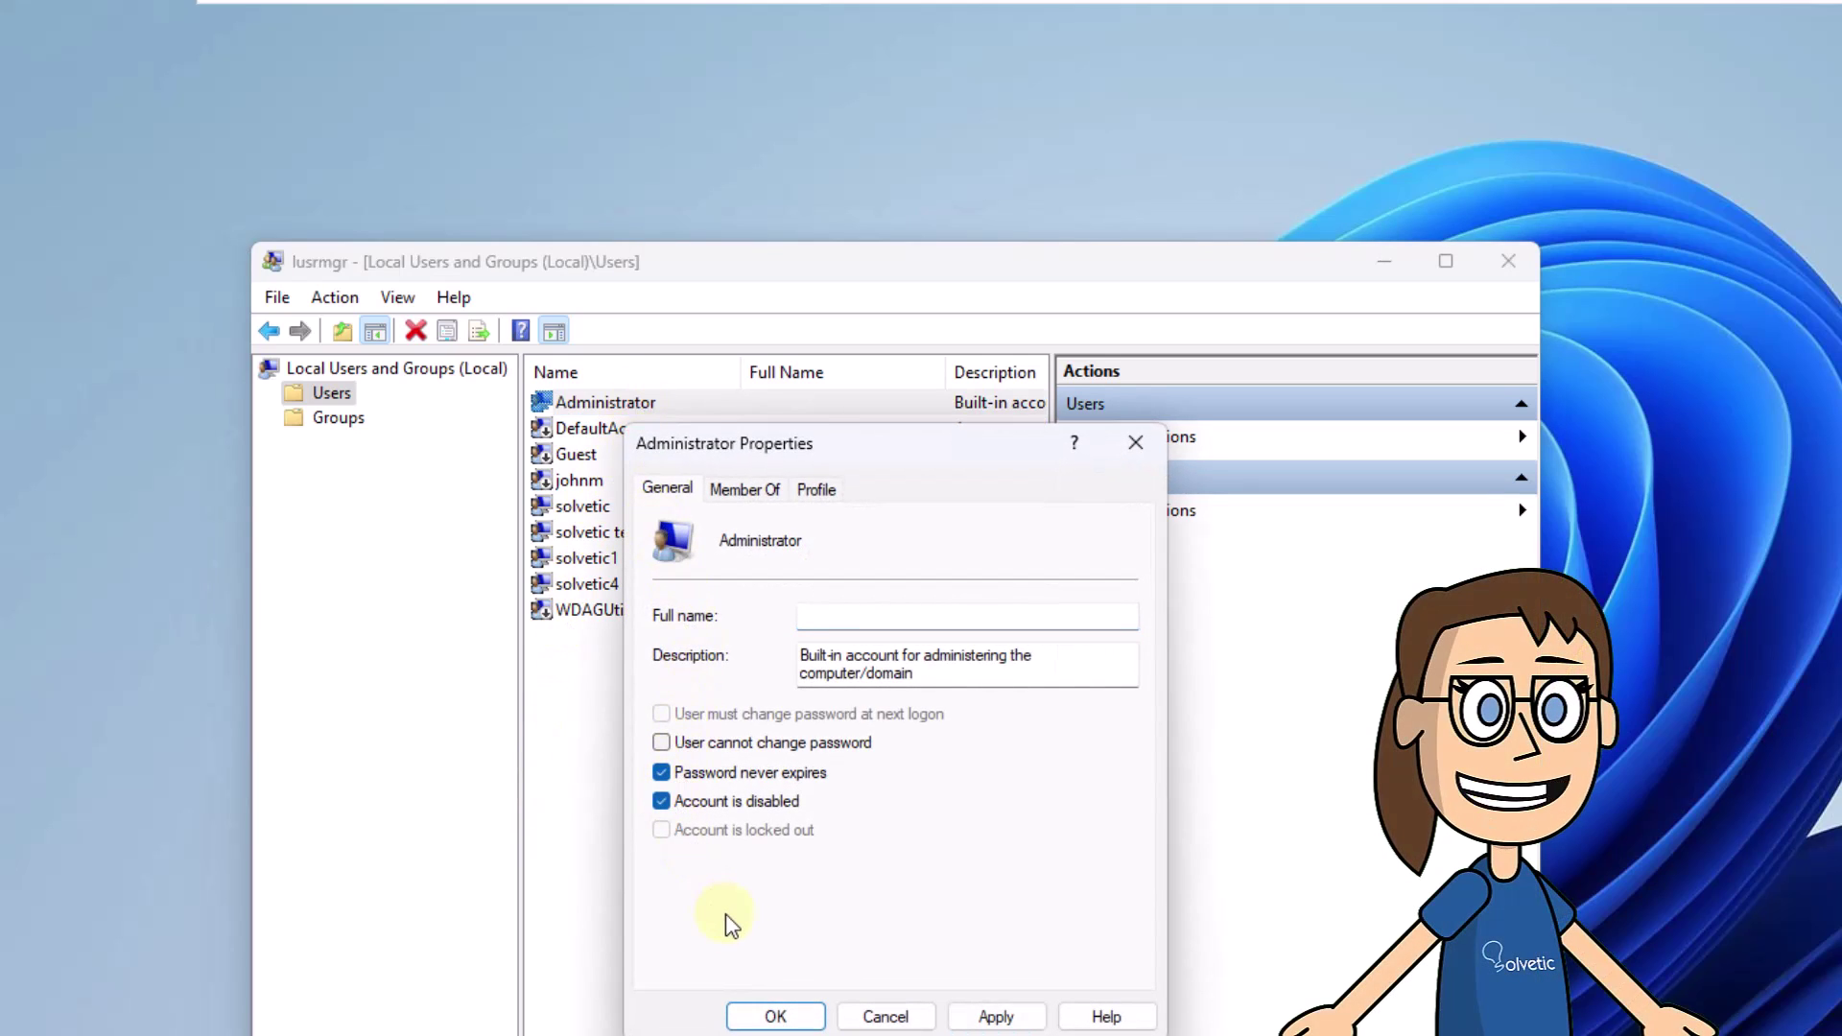
click(957, 1017)
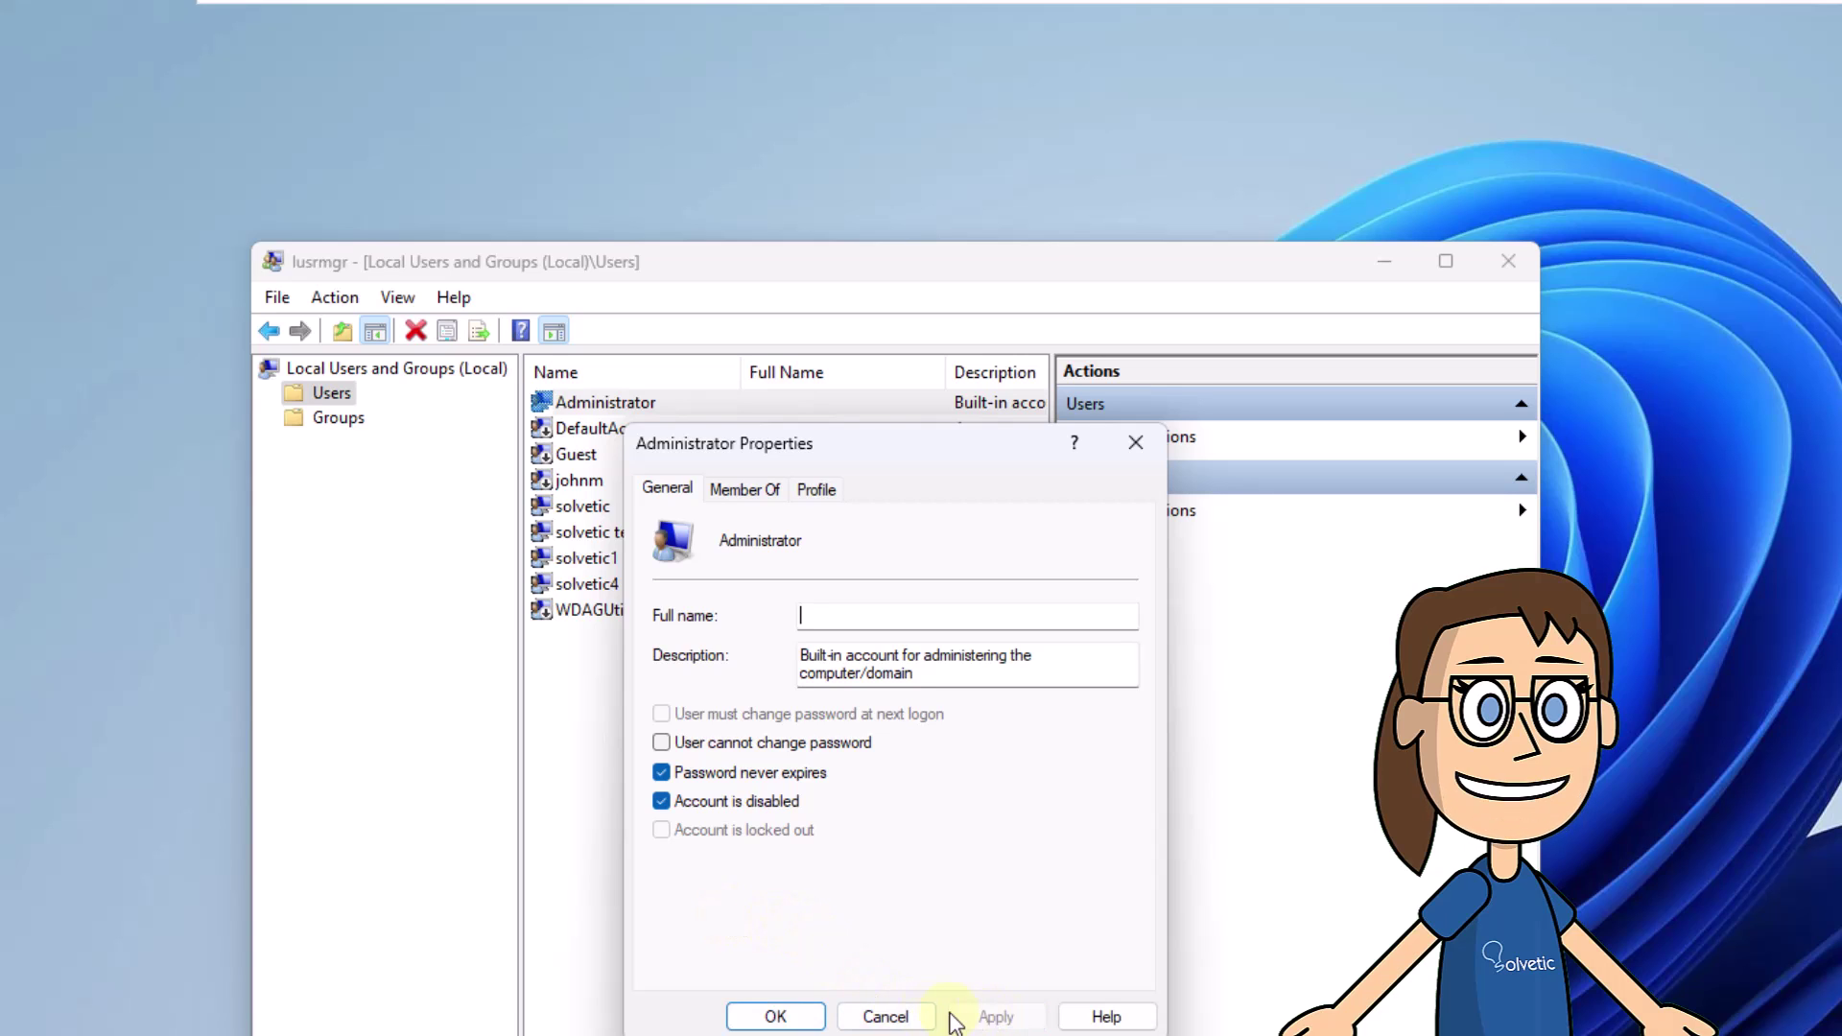
click(776, 1016)
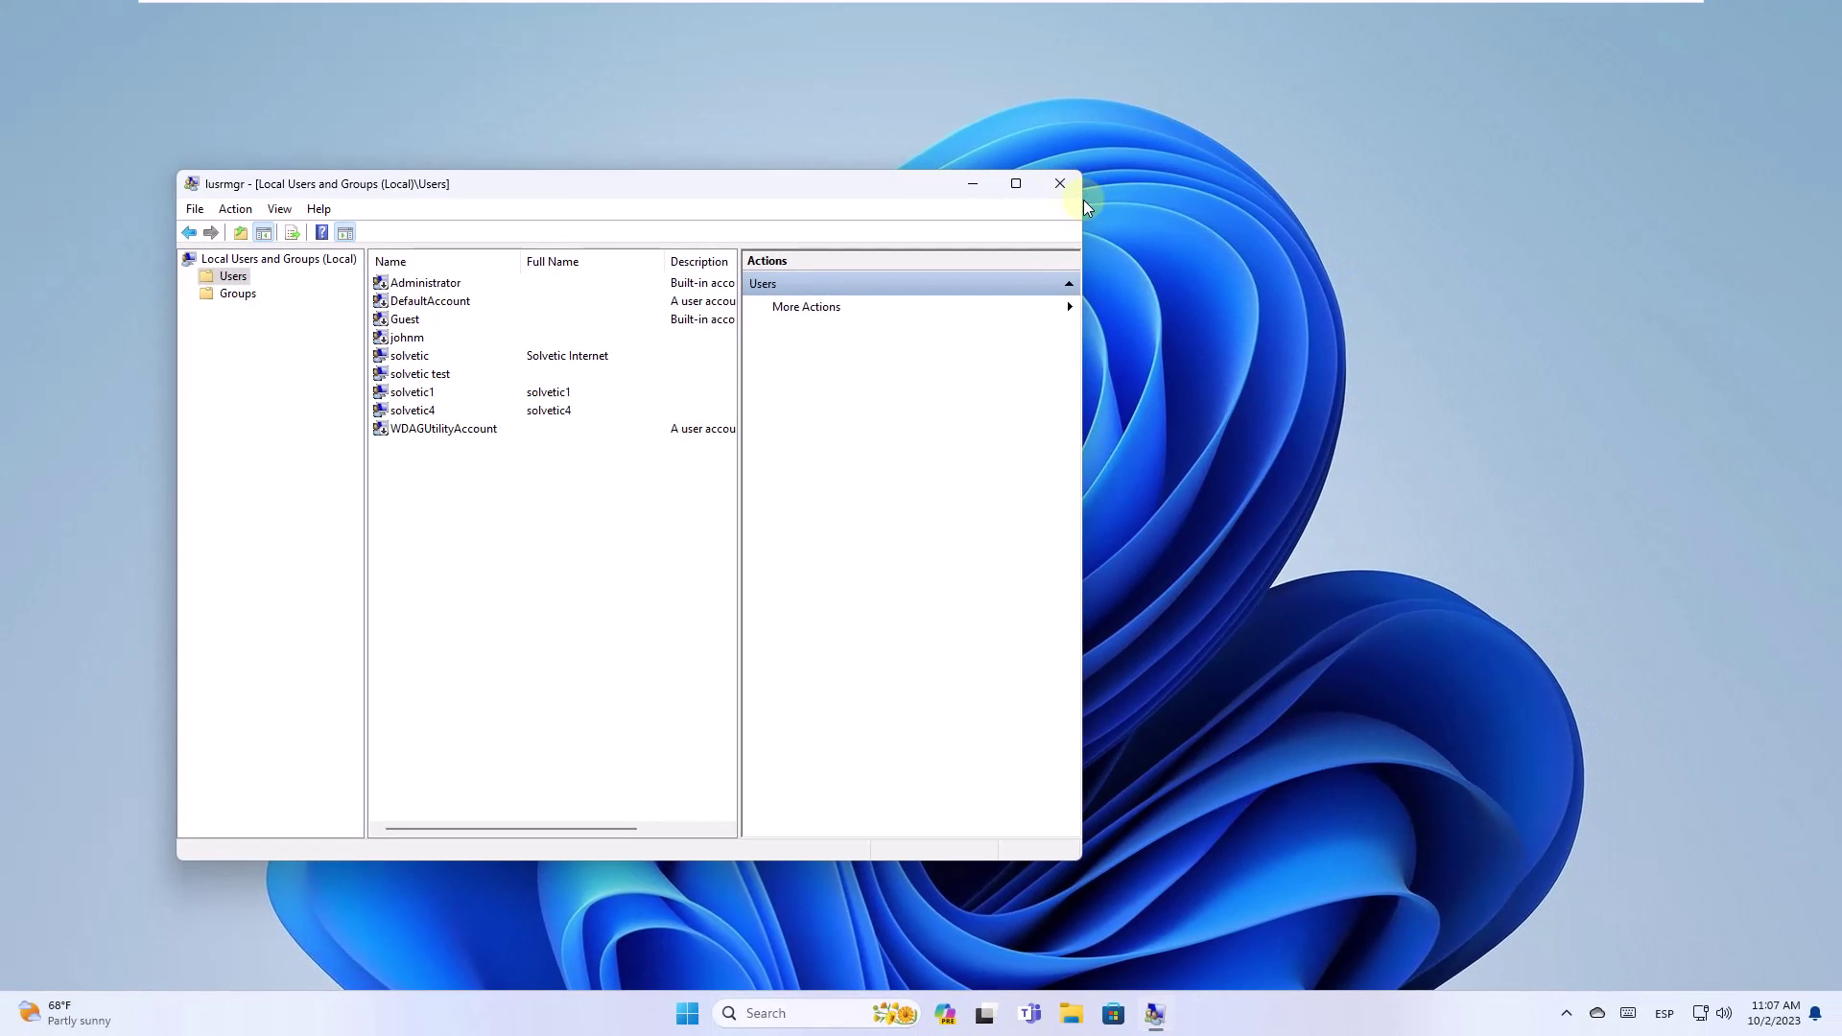
click(1059, 182)
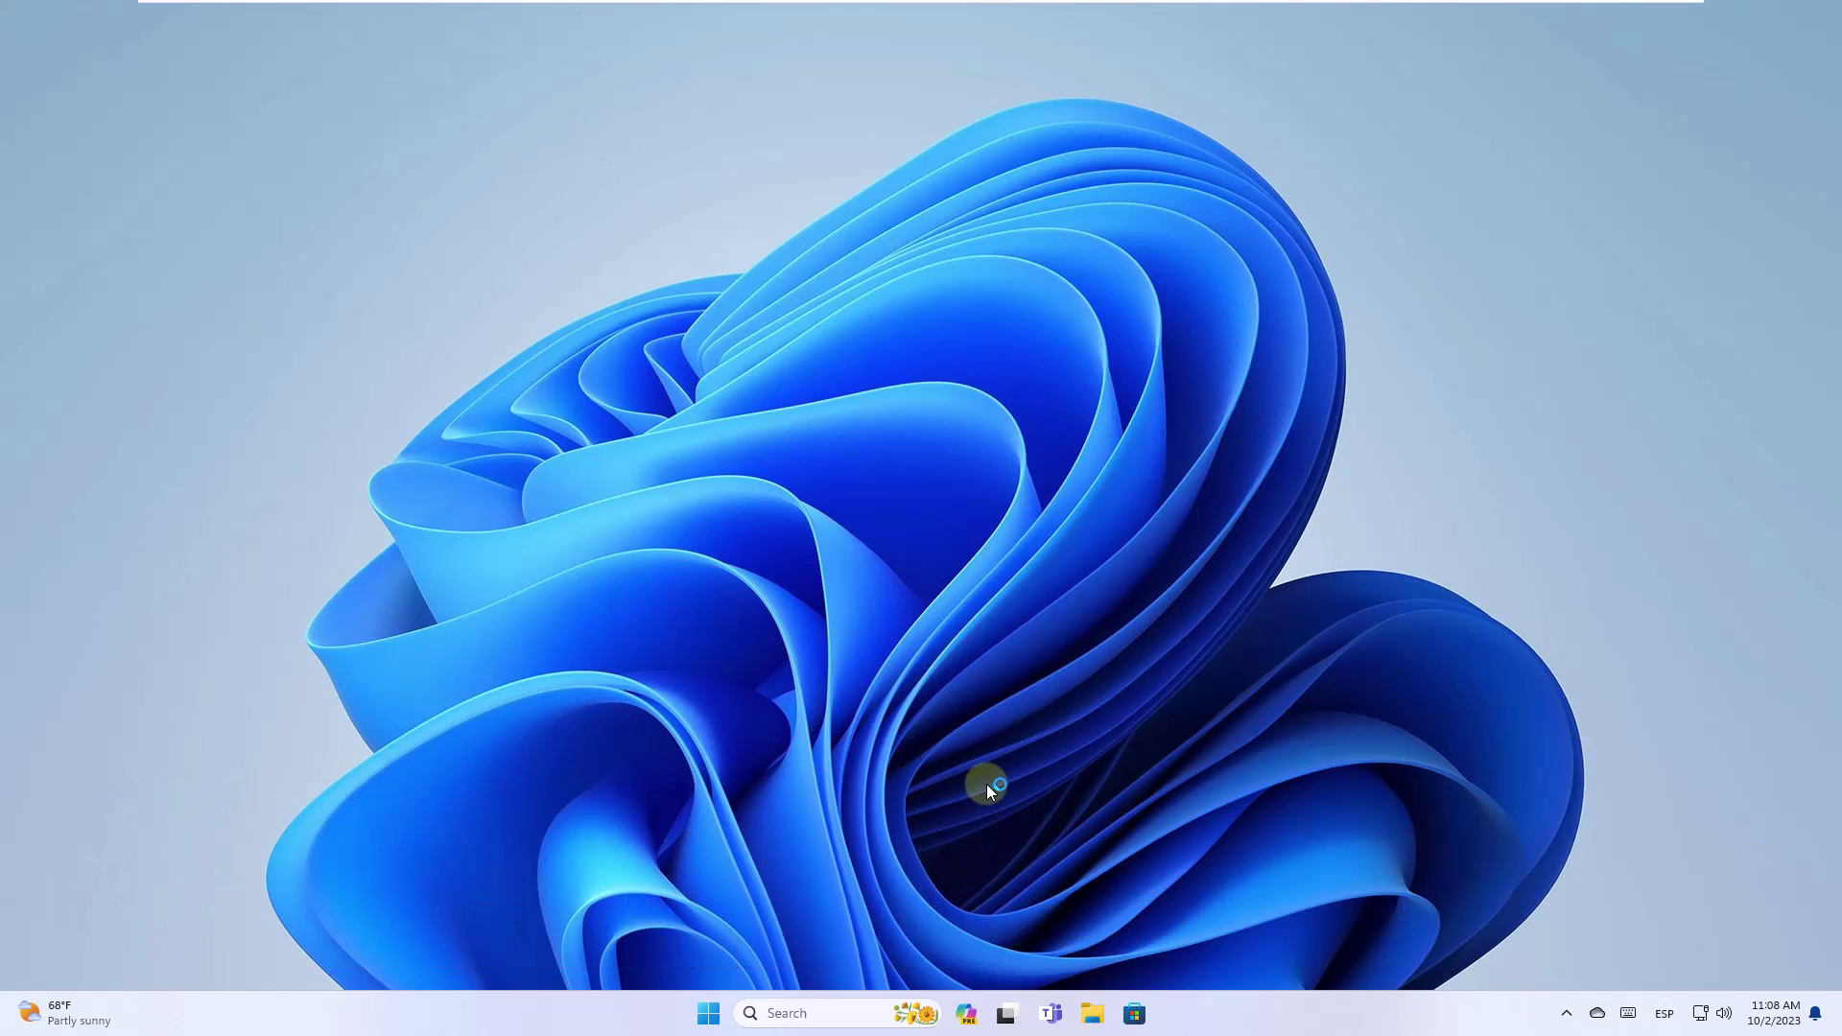
Launch the Local Group Policy Editor from a Windows search for gpedit.msc
click(827, 1017)
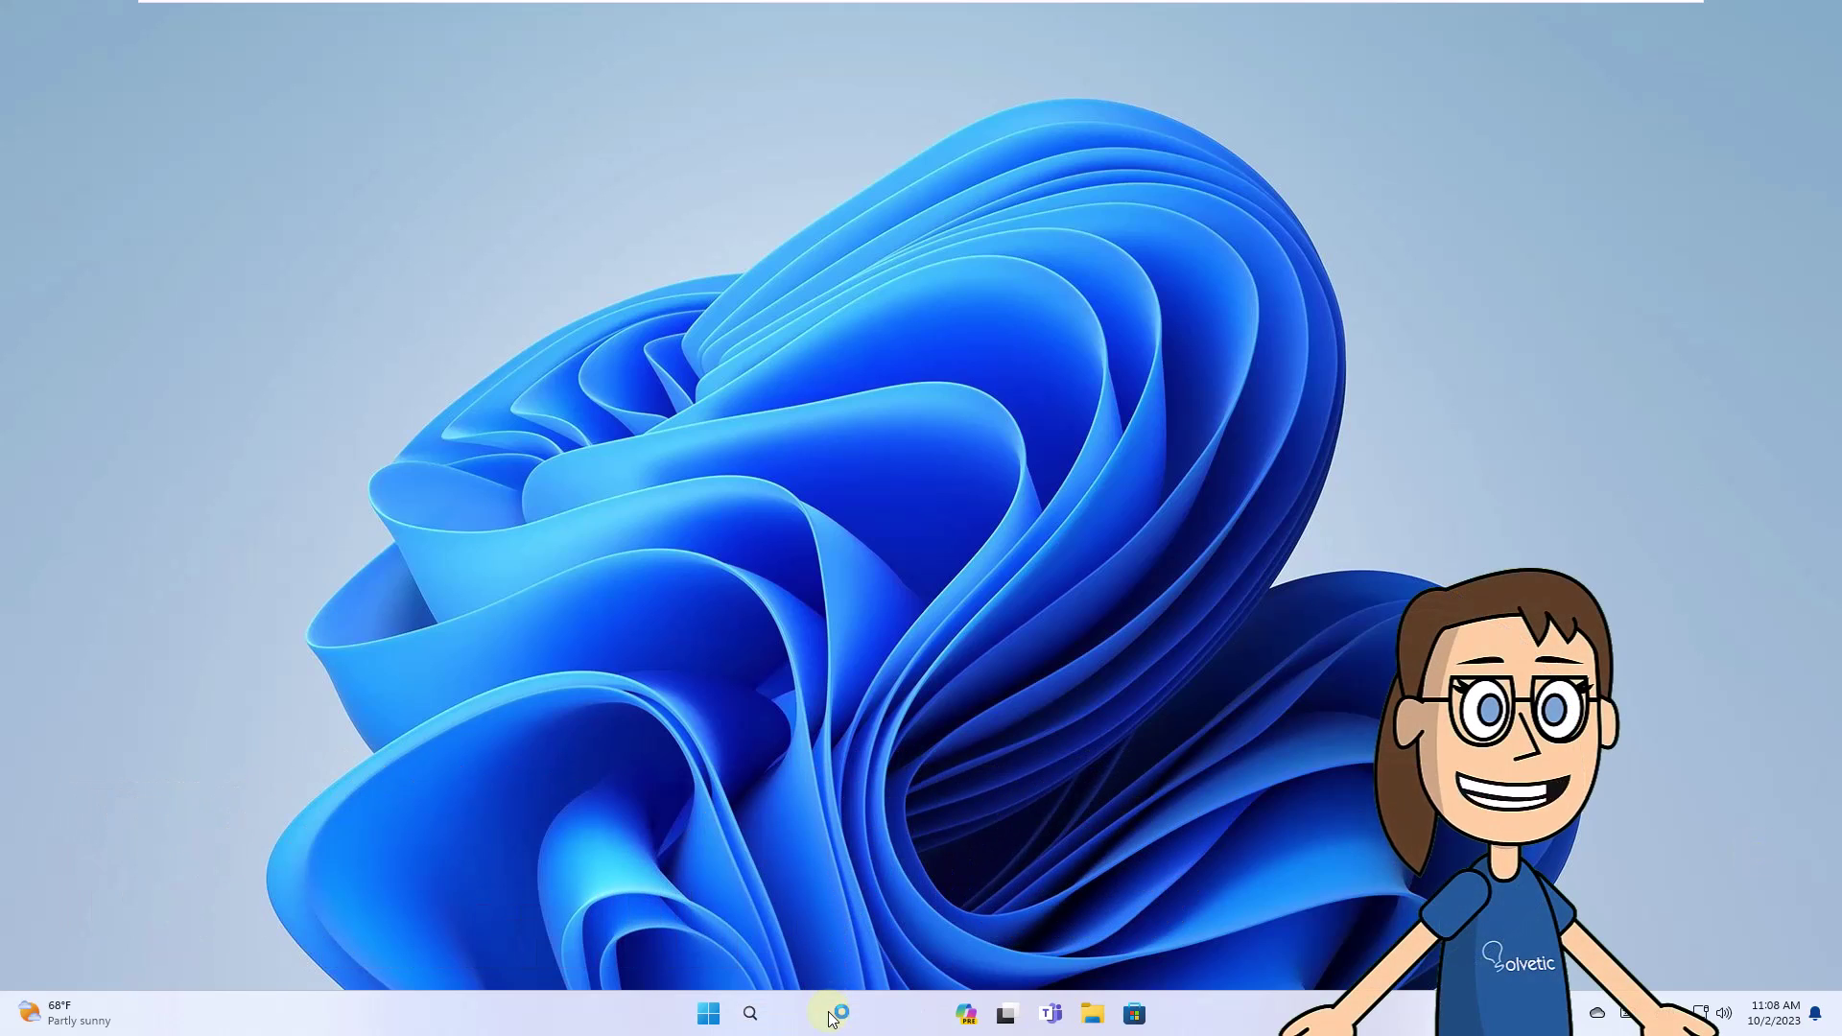
text(gpedi)
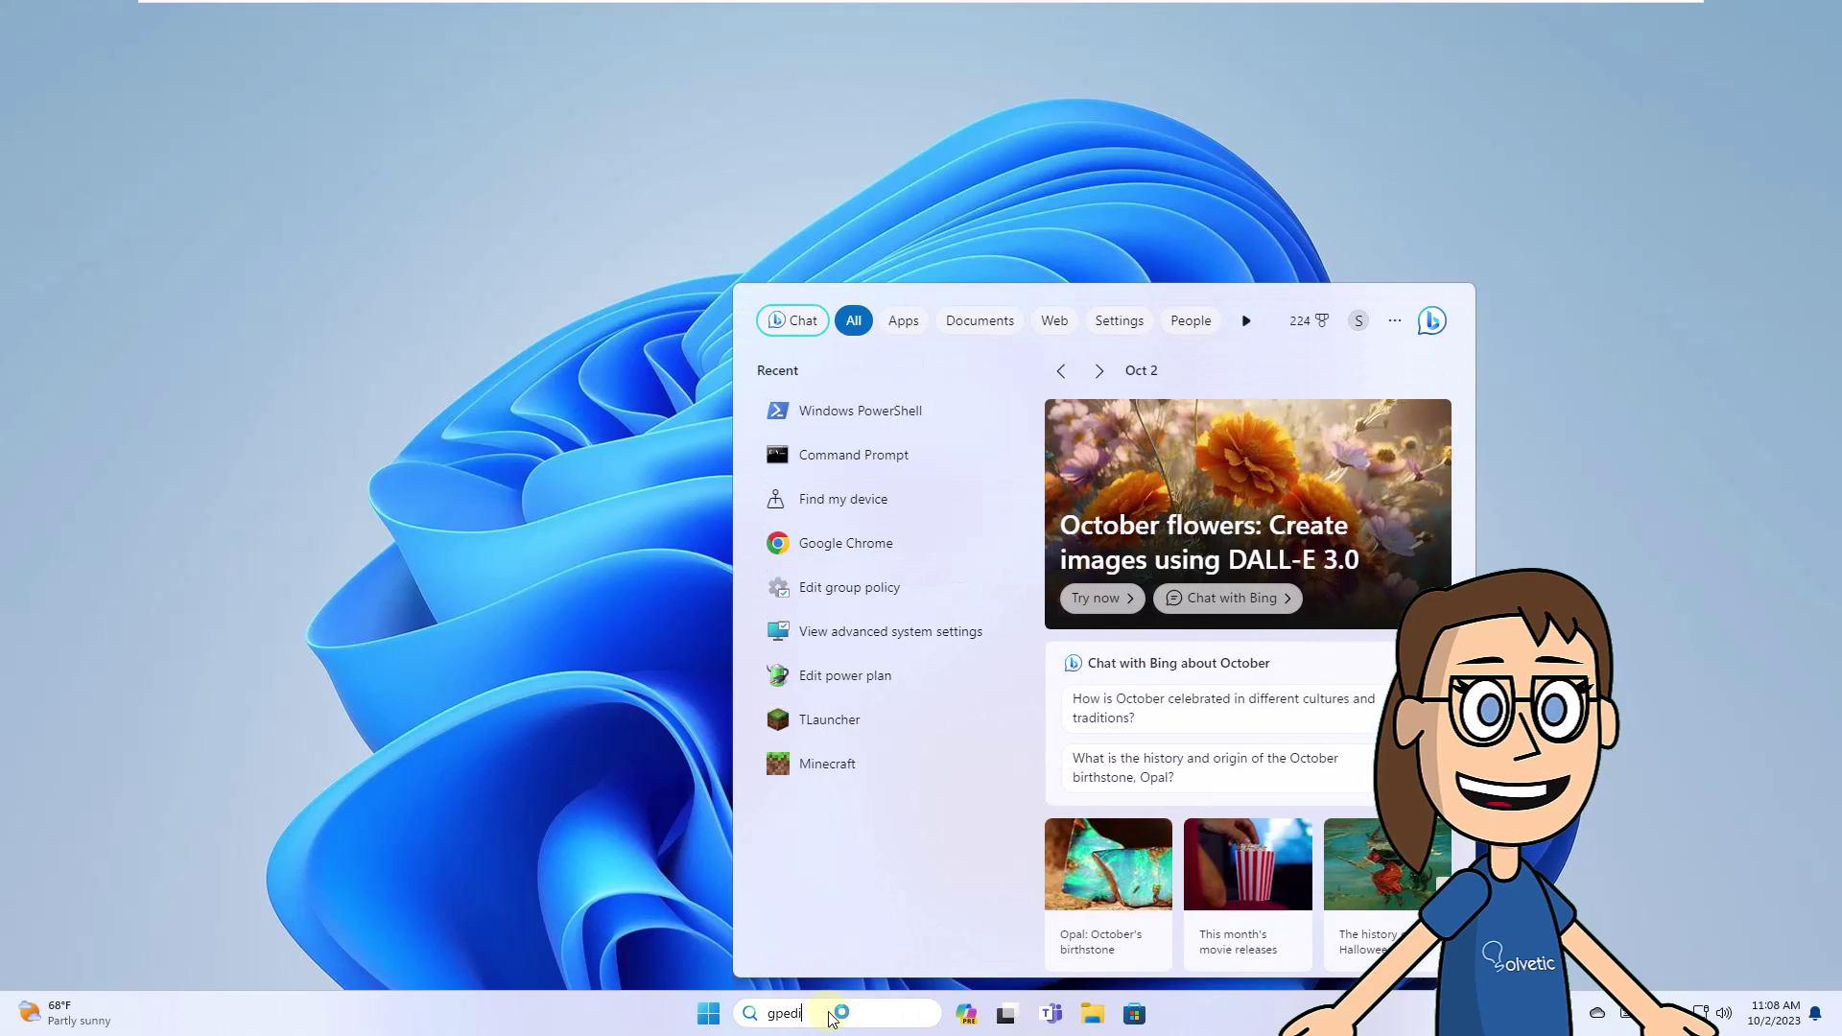
text(t.msc)
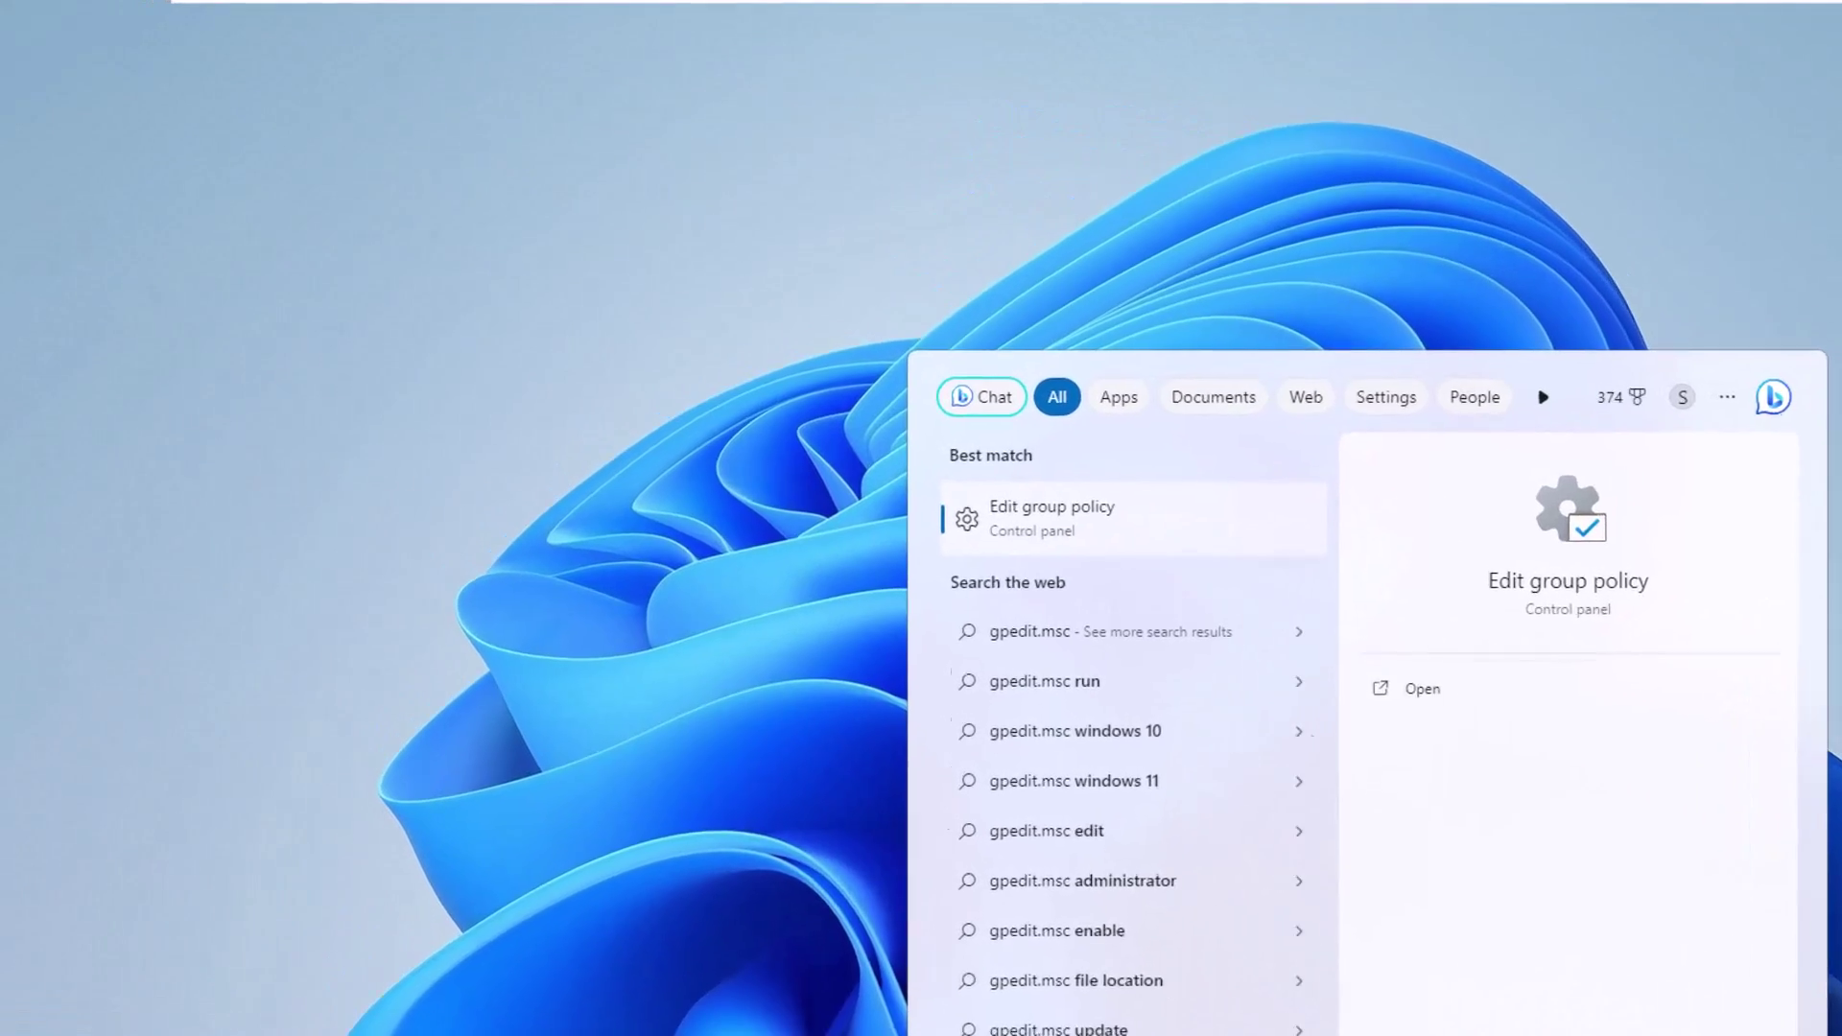
click(850, 418)
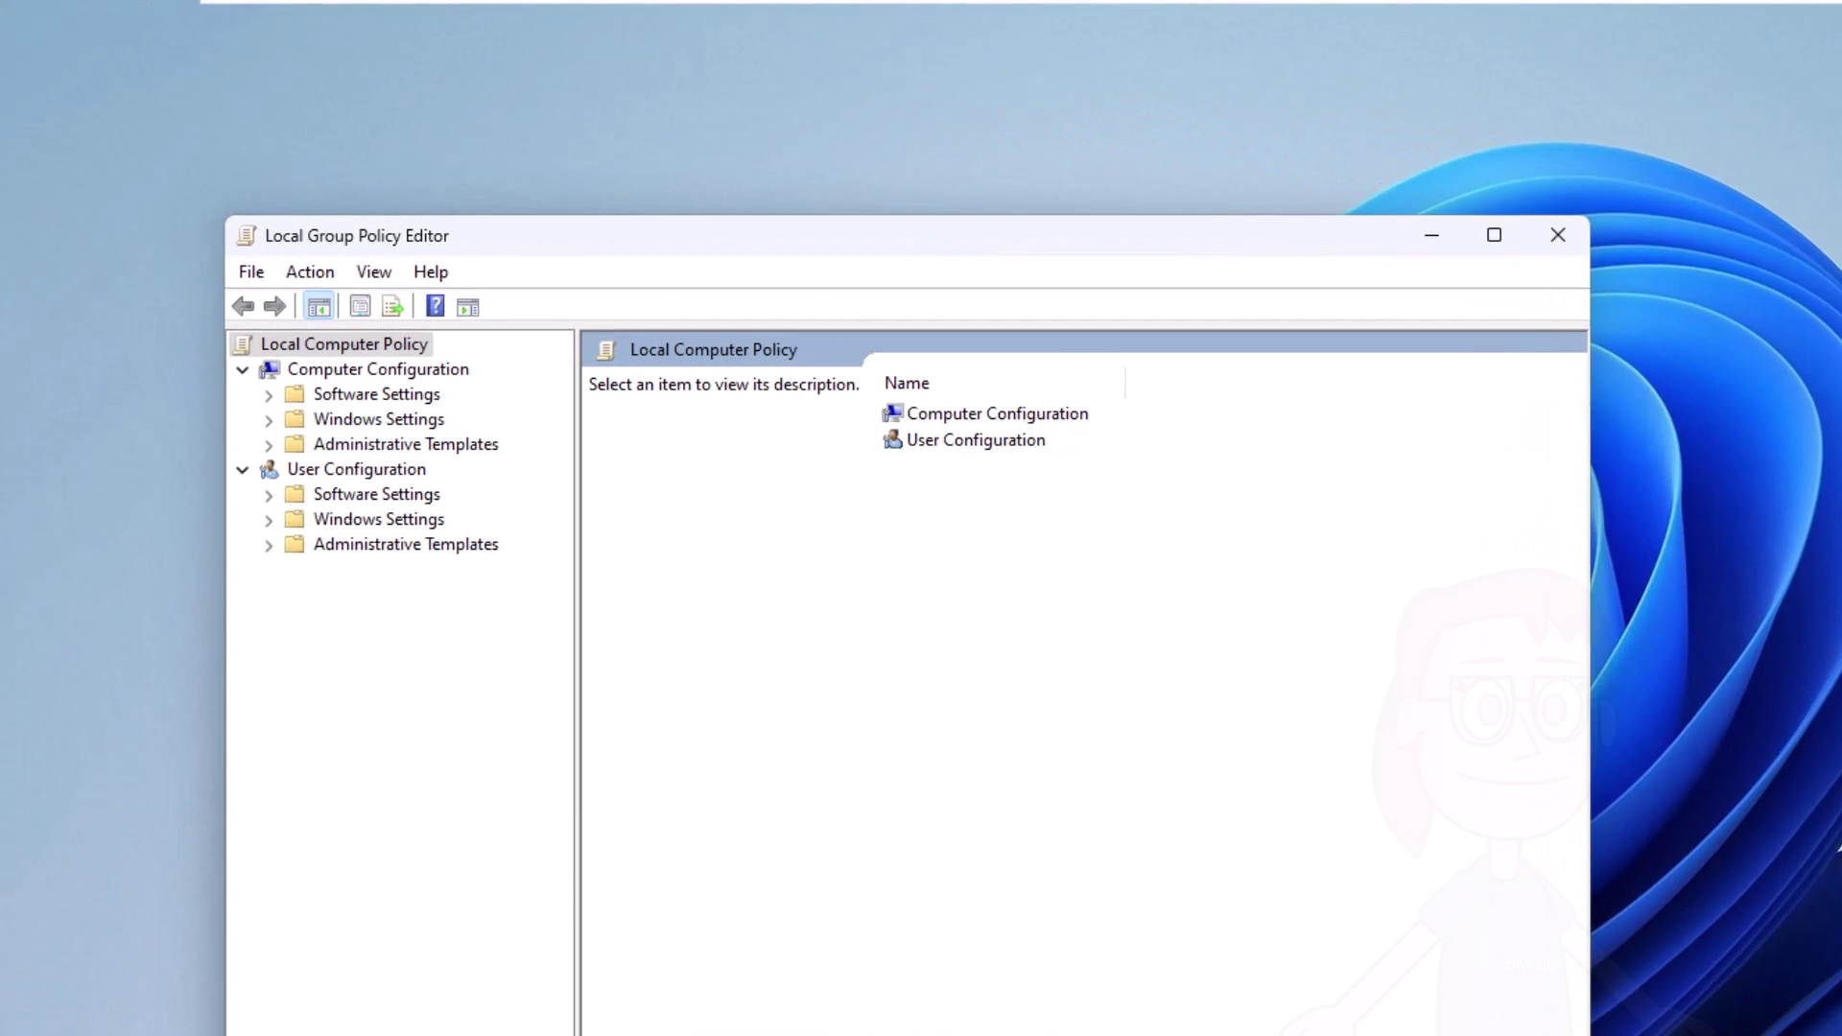
Navigate Computer Configuration > Windows Settings > Security Settings > Local Policies to Security Options
click(381, 369)
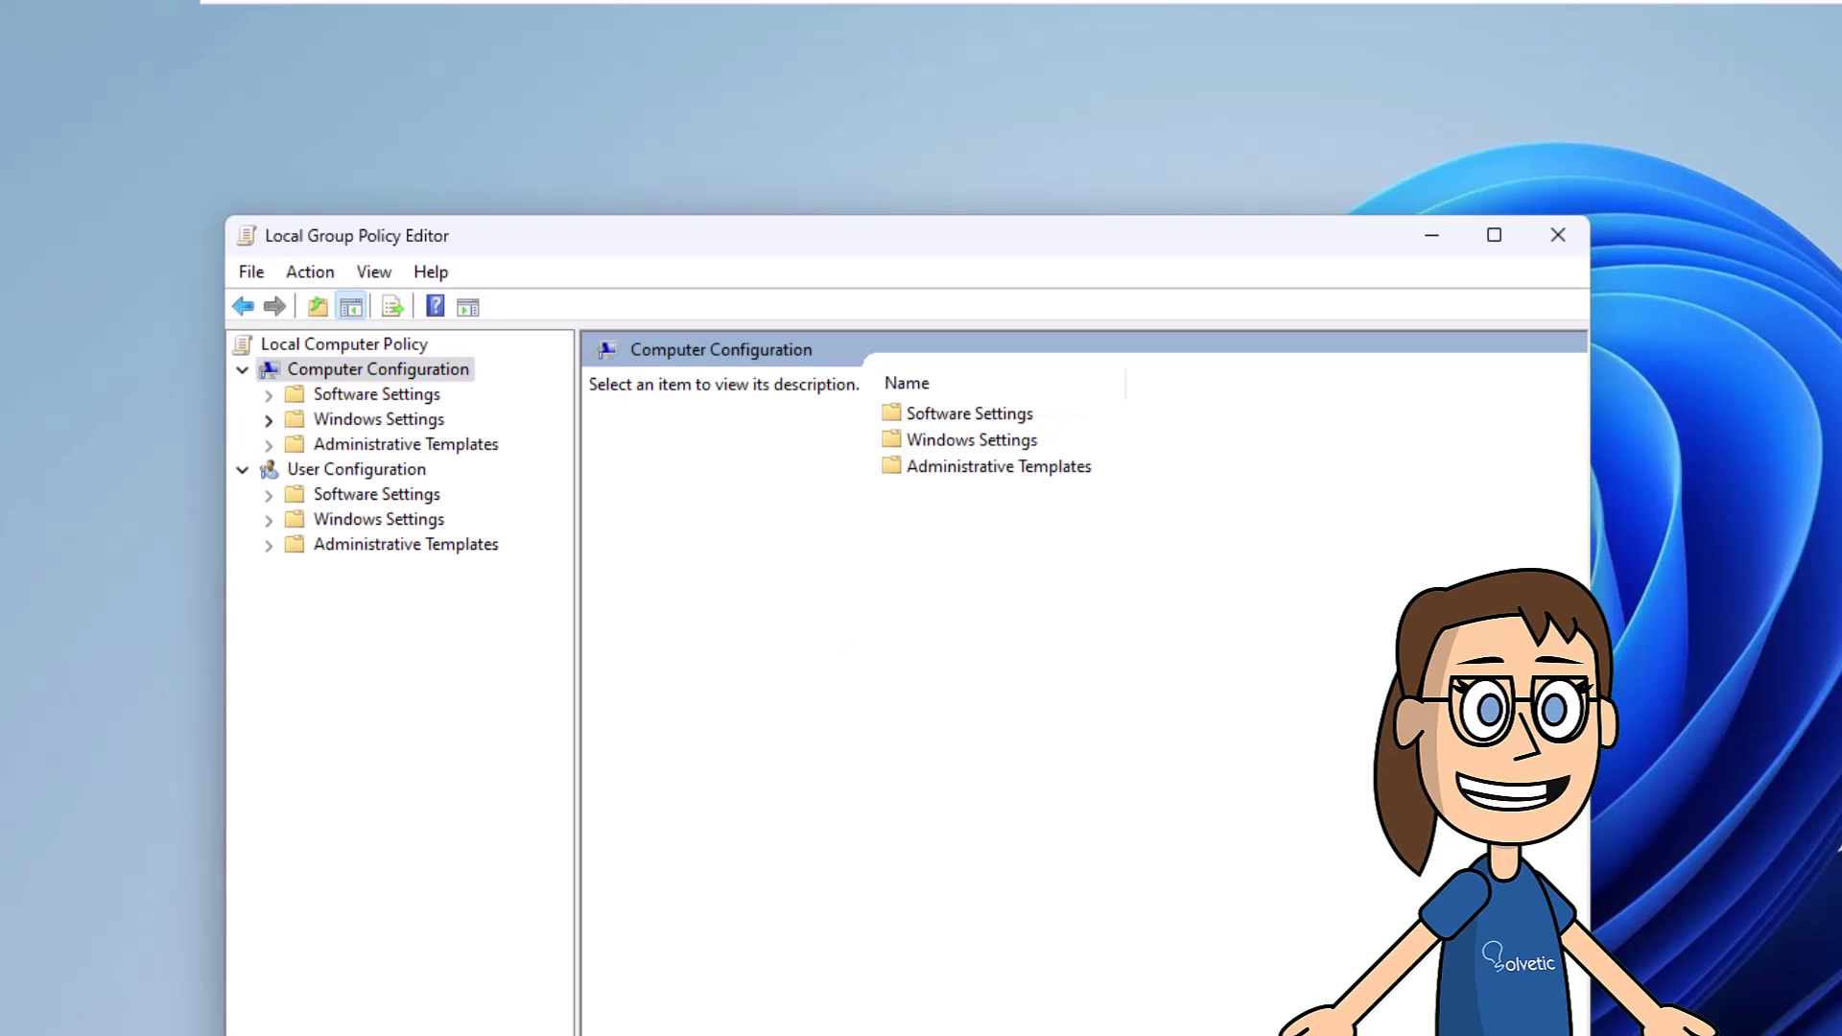
click(267, 419)
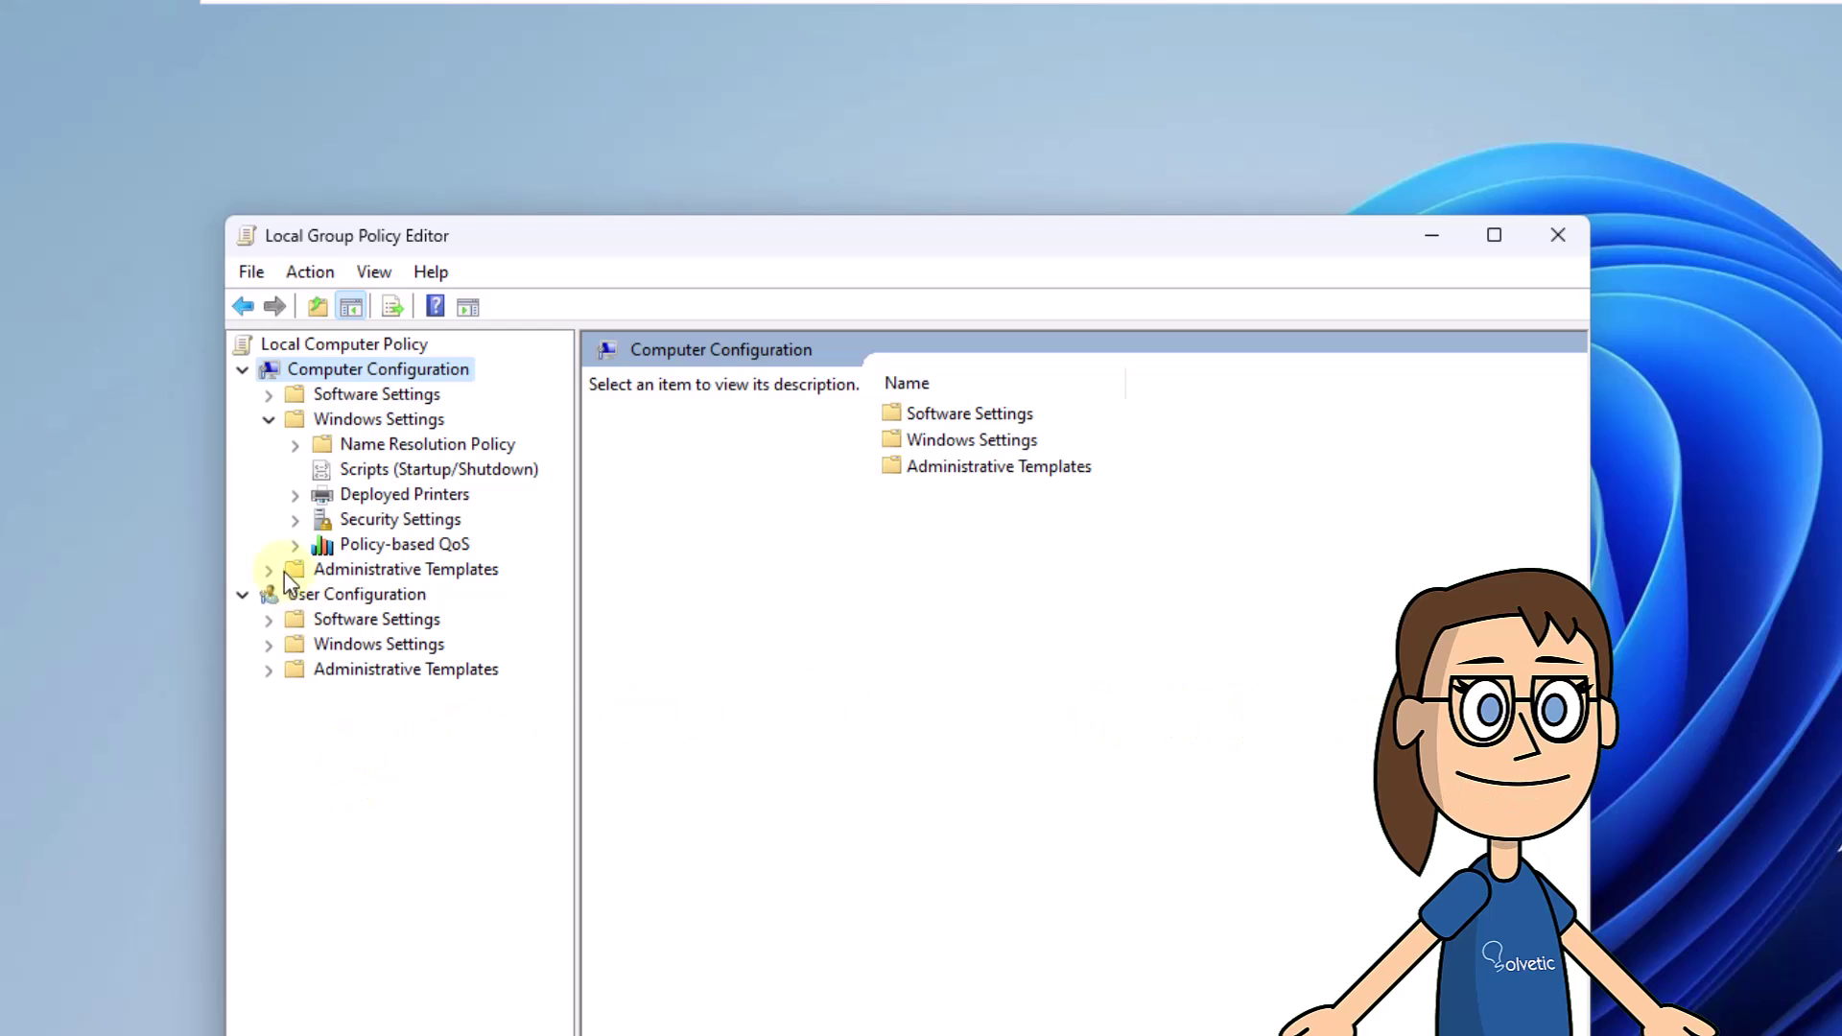
click(295, 521)
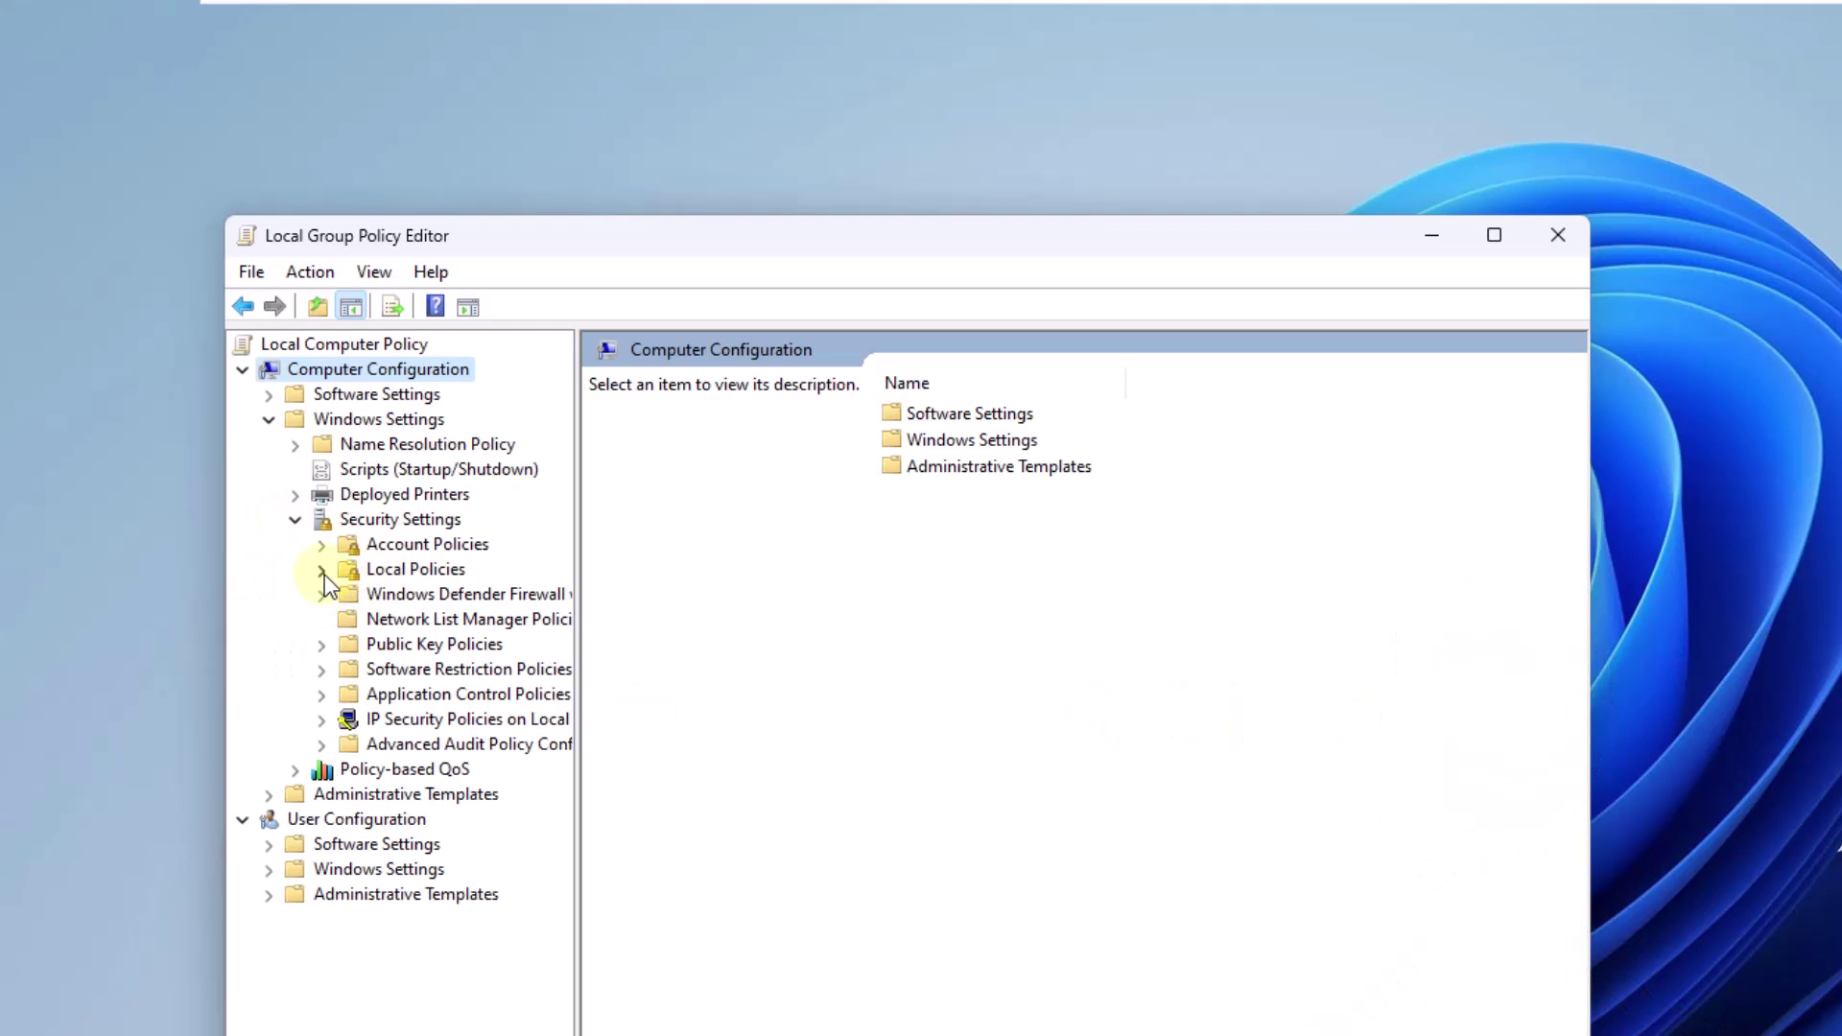
click(323, 571)
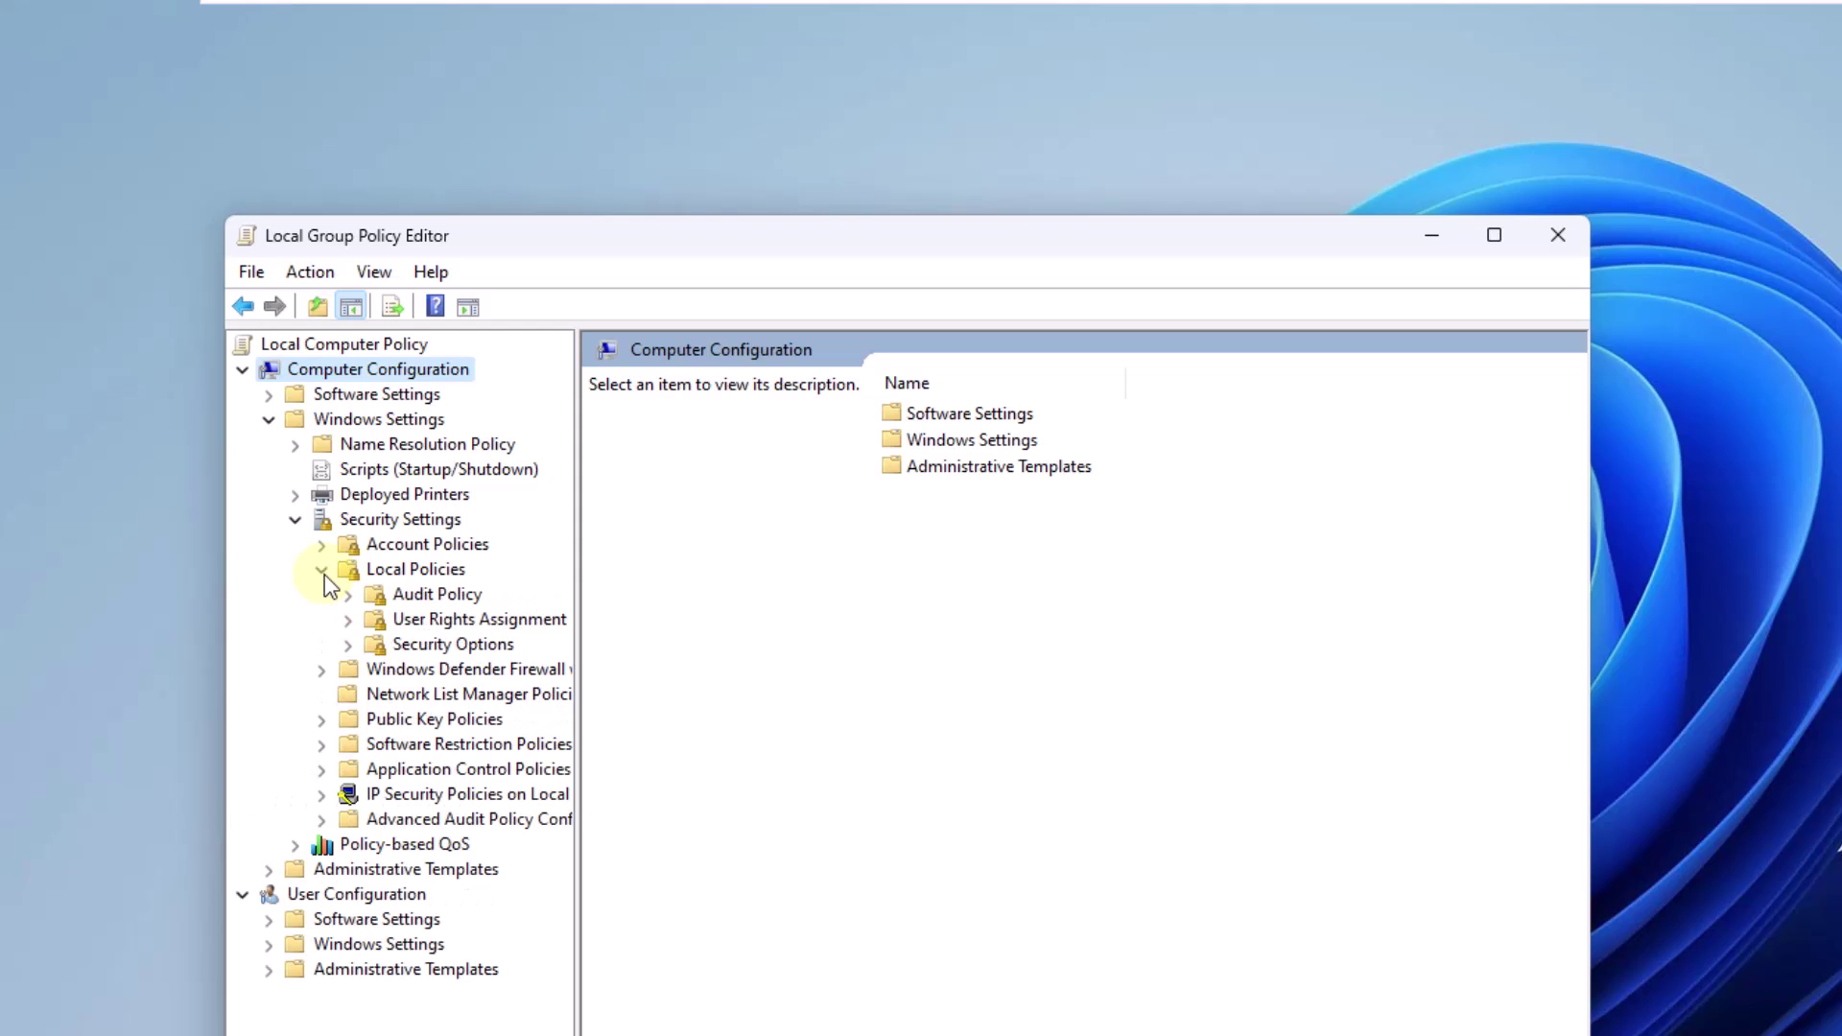
click(458, 649)
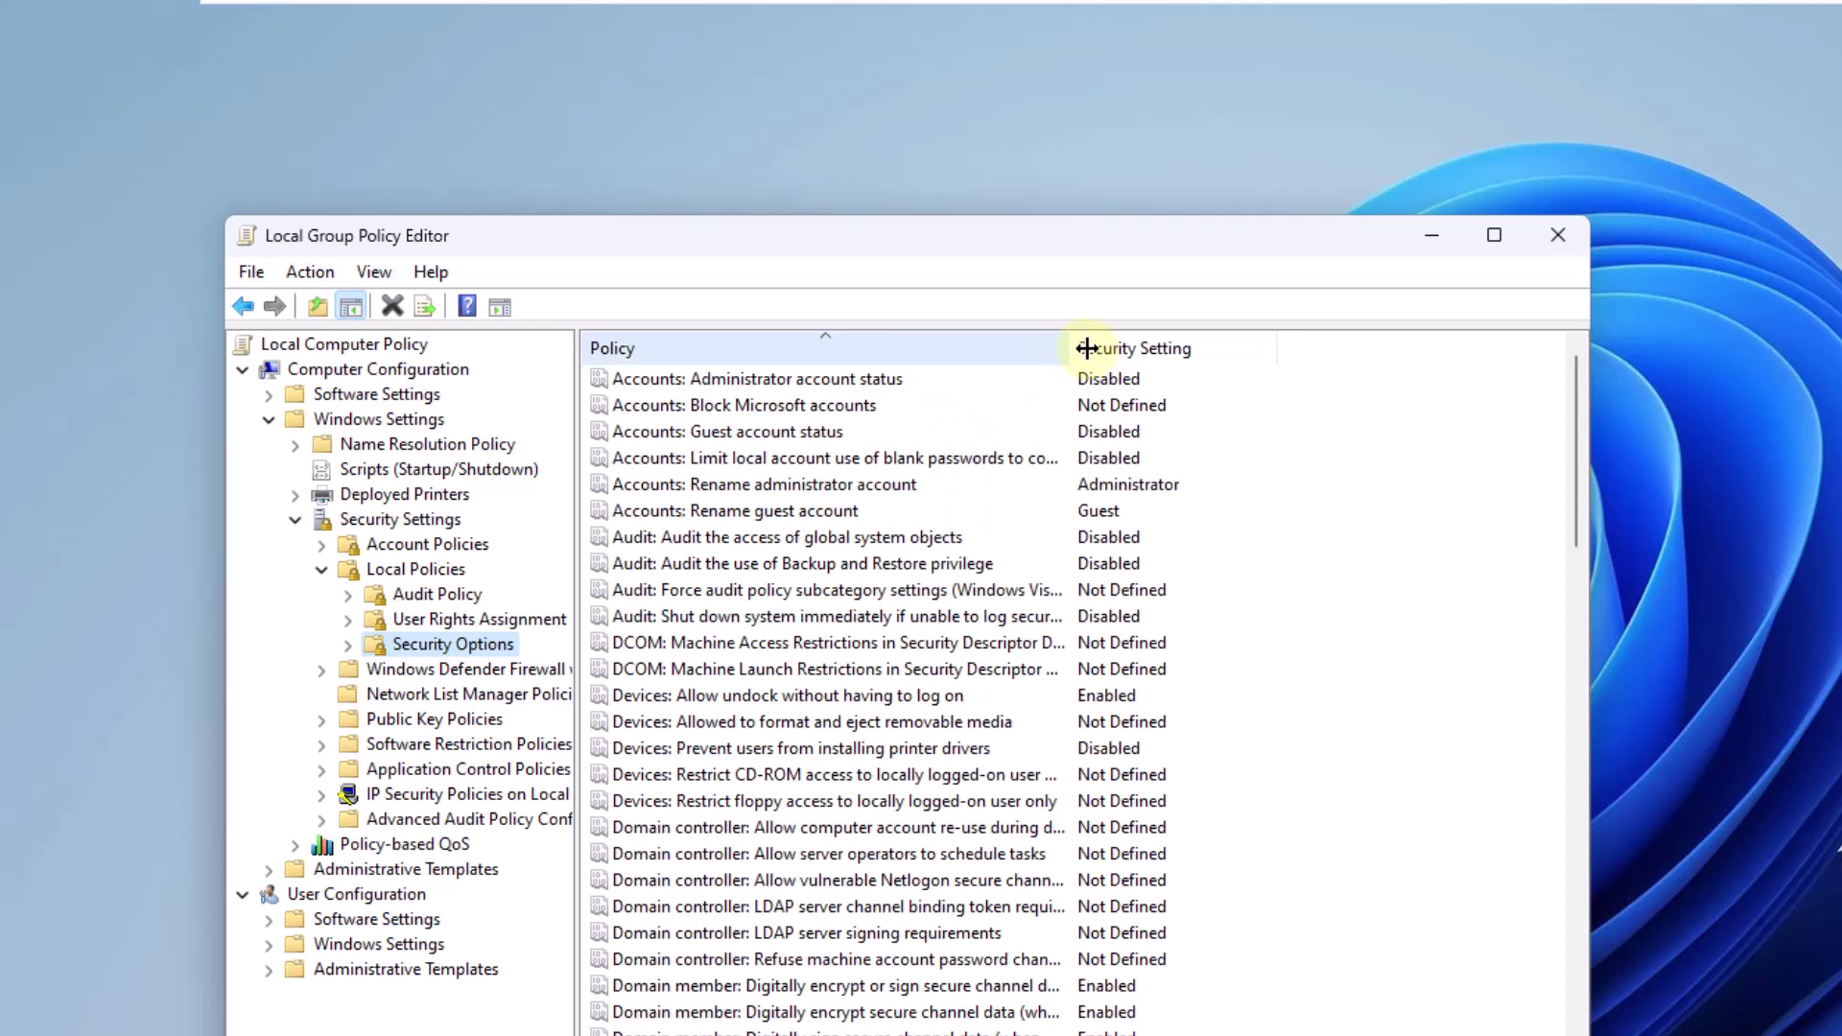
Set the 'Accounts: Administrator account status' policy to Enabled and confirm it
drag(1069, 348, 1167, 348)
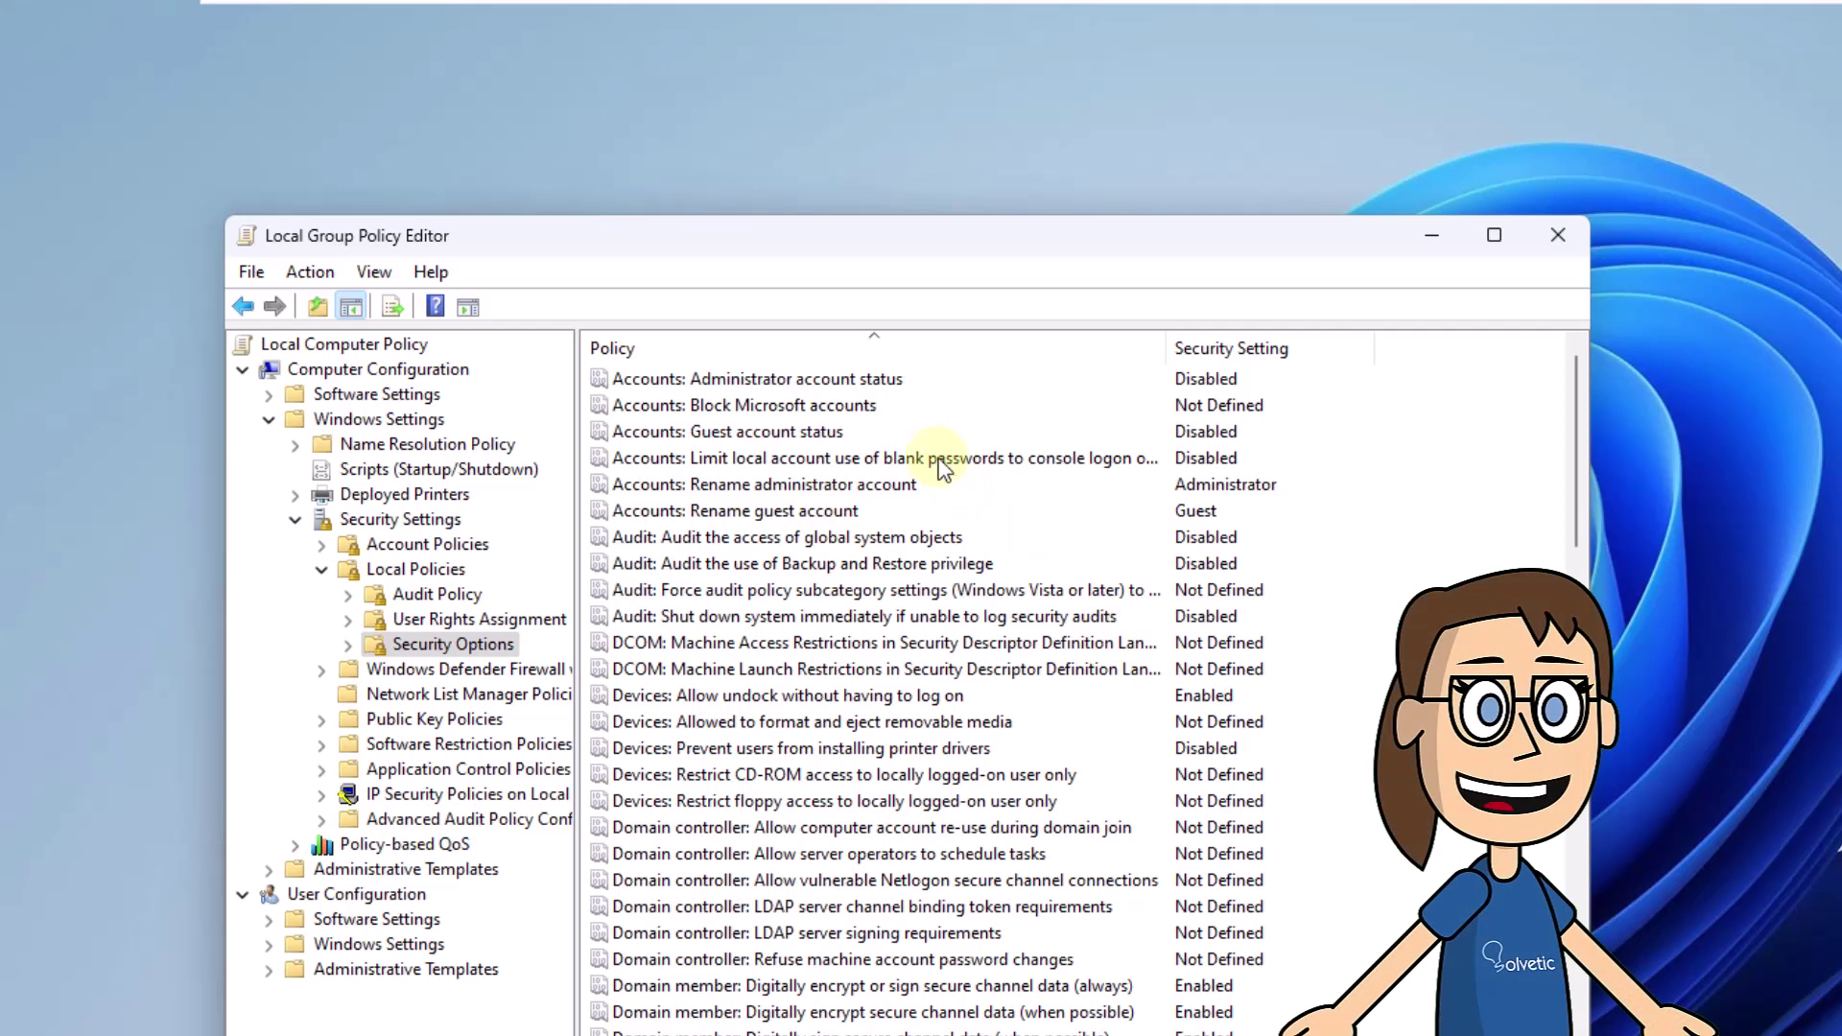
click(864, 381)
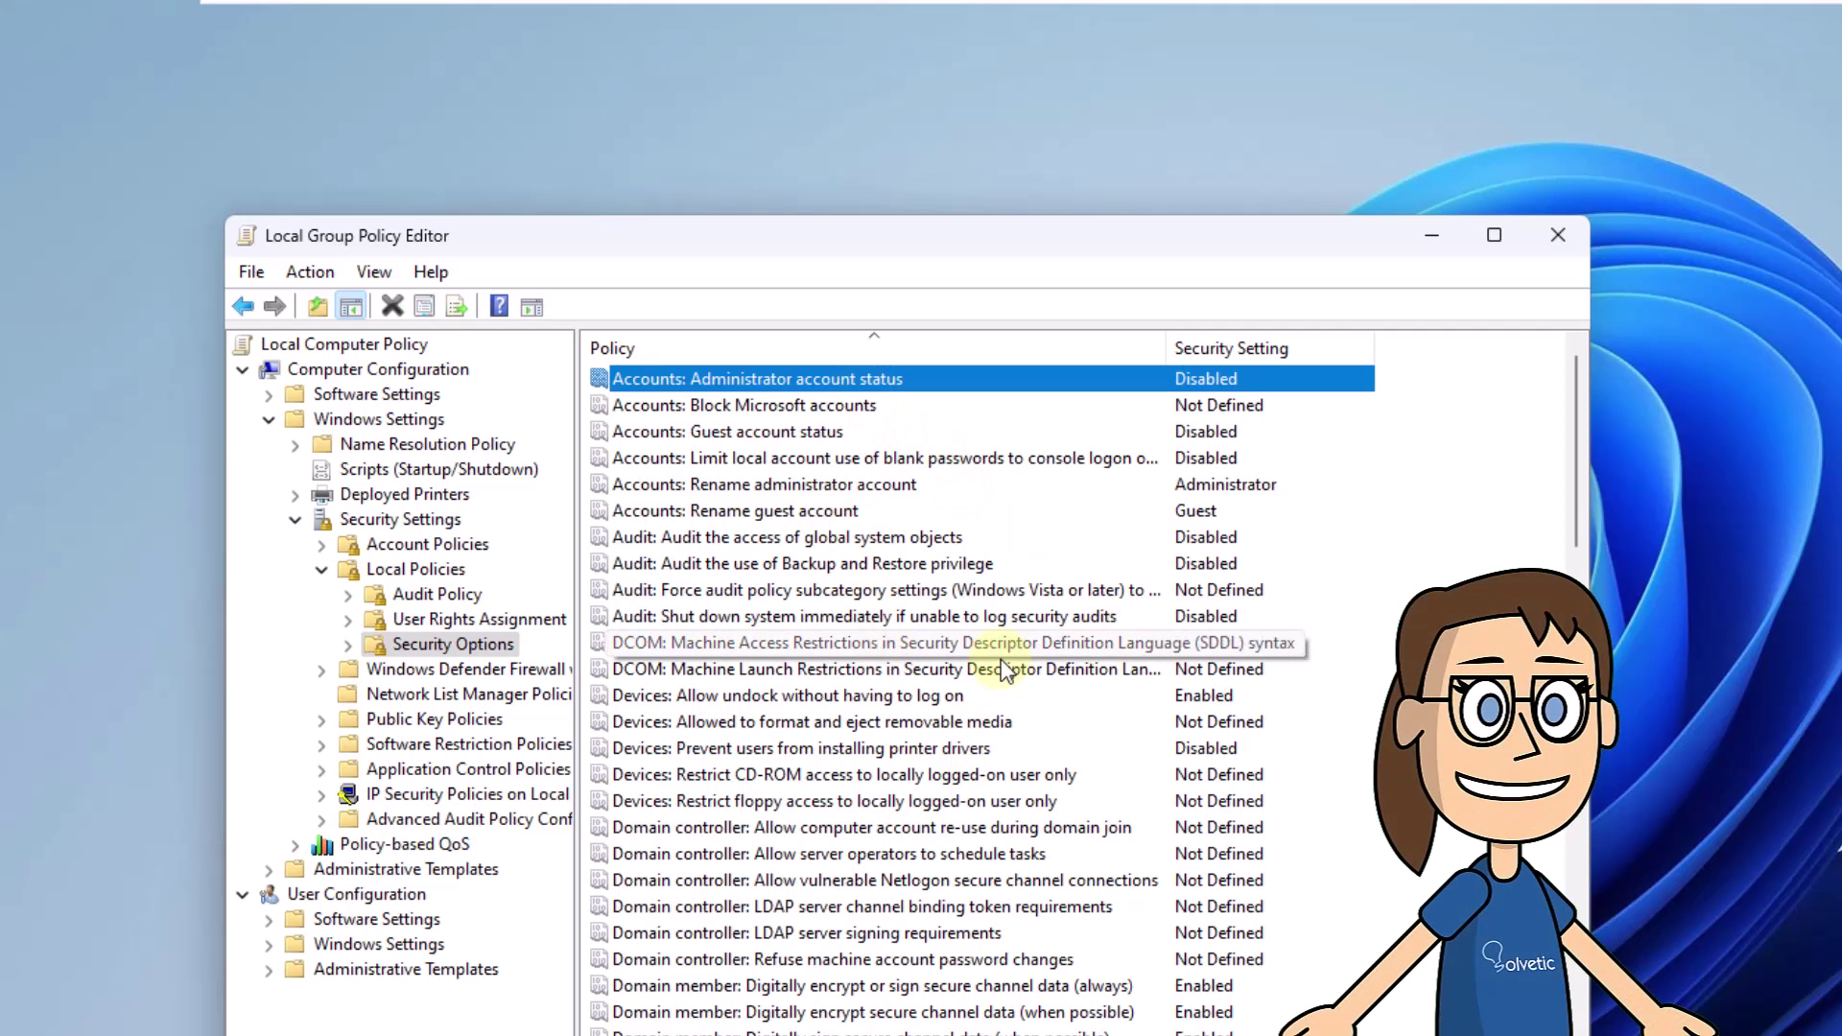
double_click(895, 382)
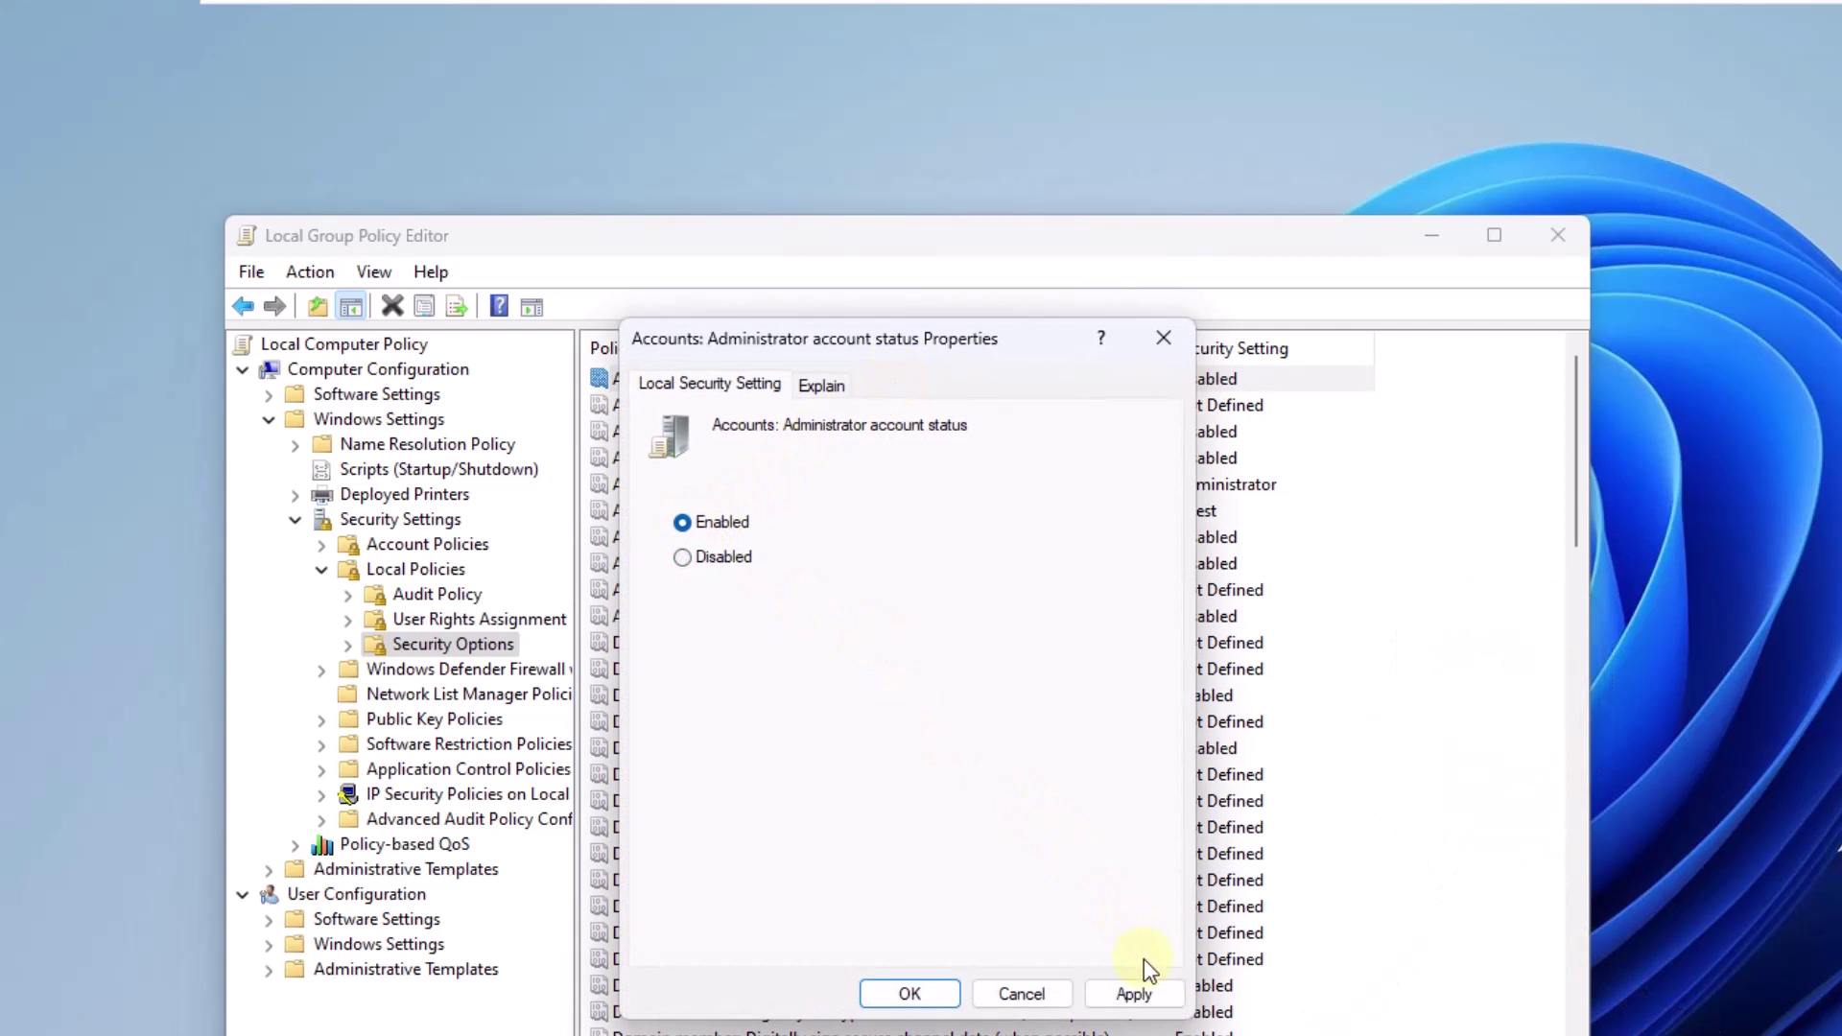
click(1137, 995)
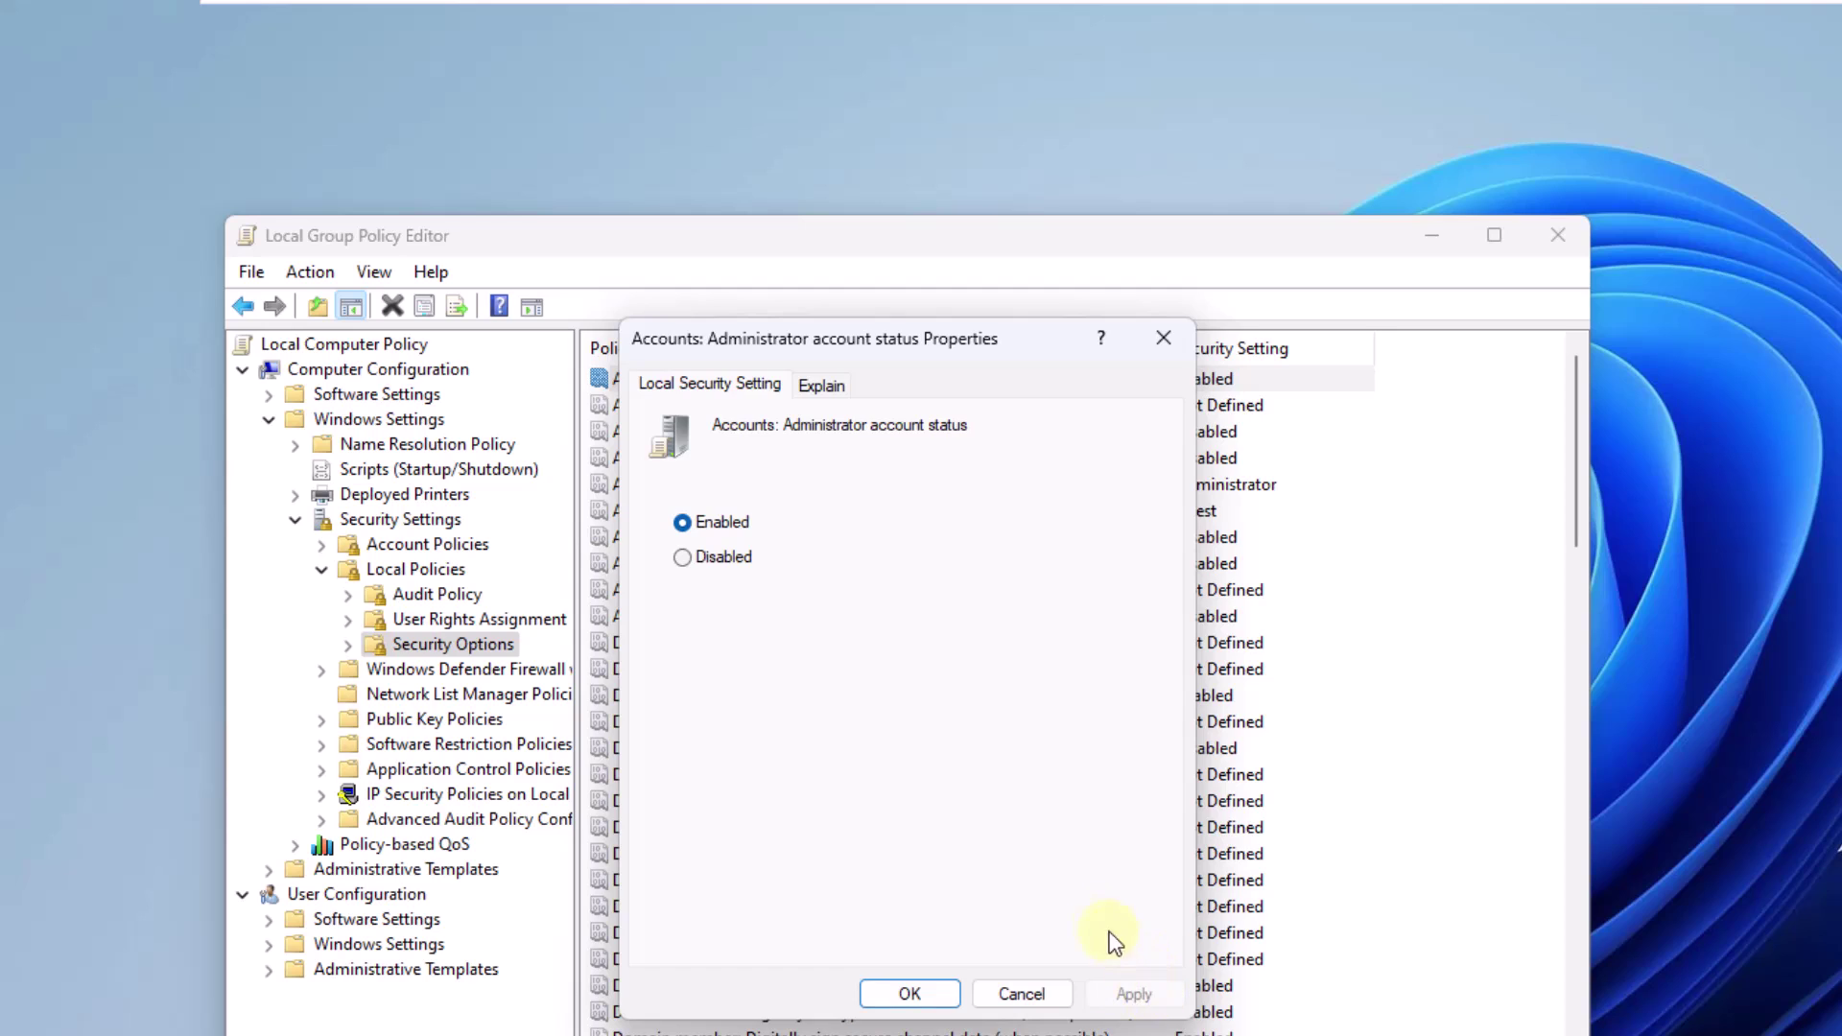
click(921, 997)
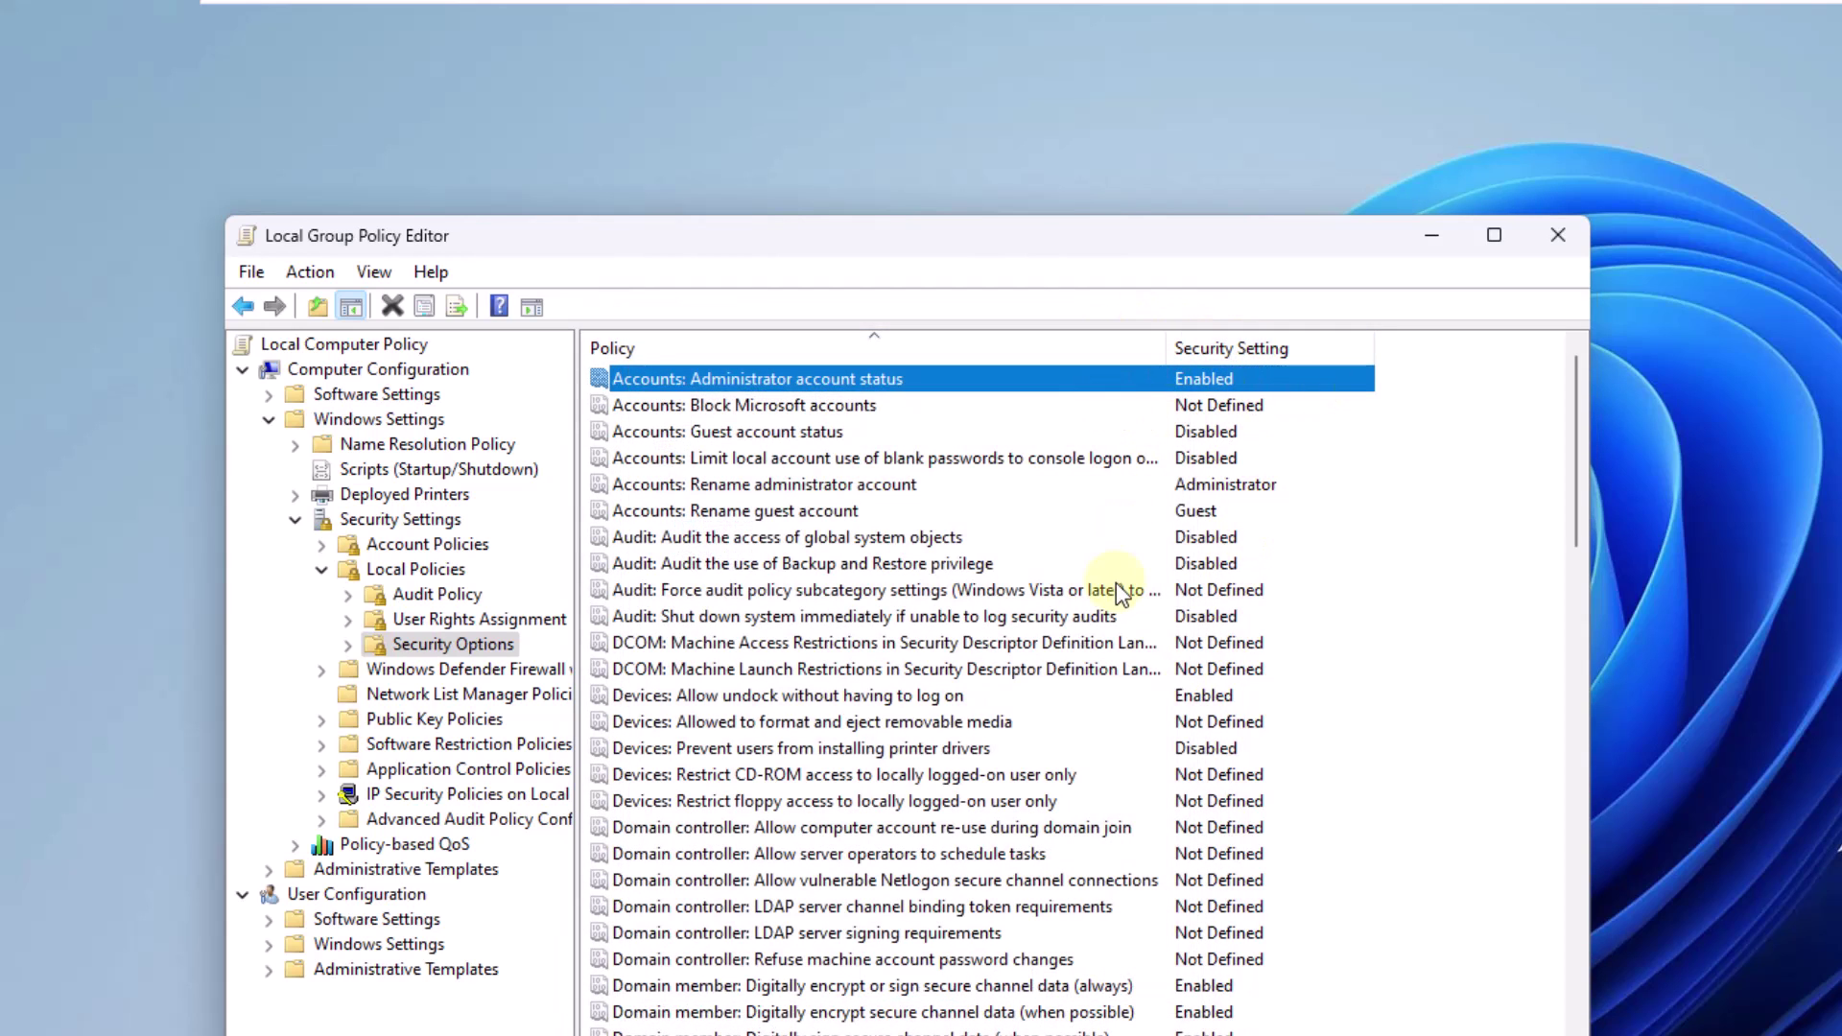
Switch the 'Accounts: Administrator account status' policy back to Disabled and confirm it
double_click(989, 382)
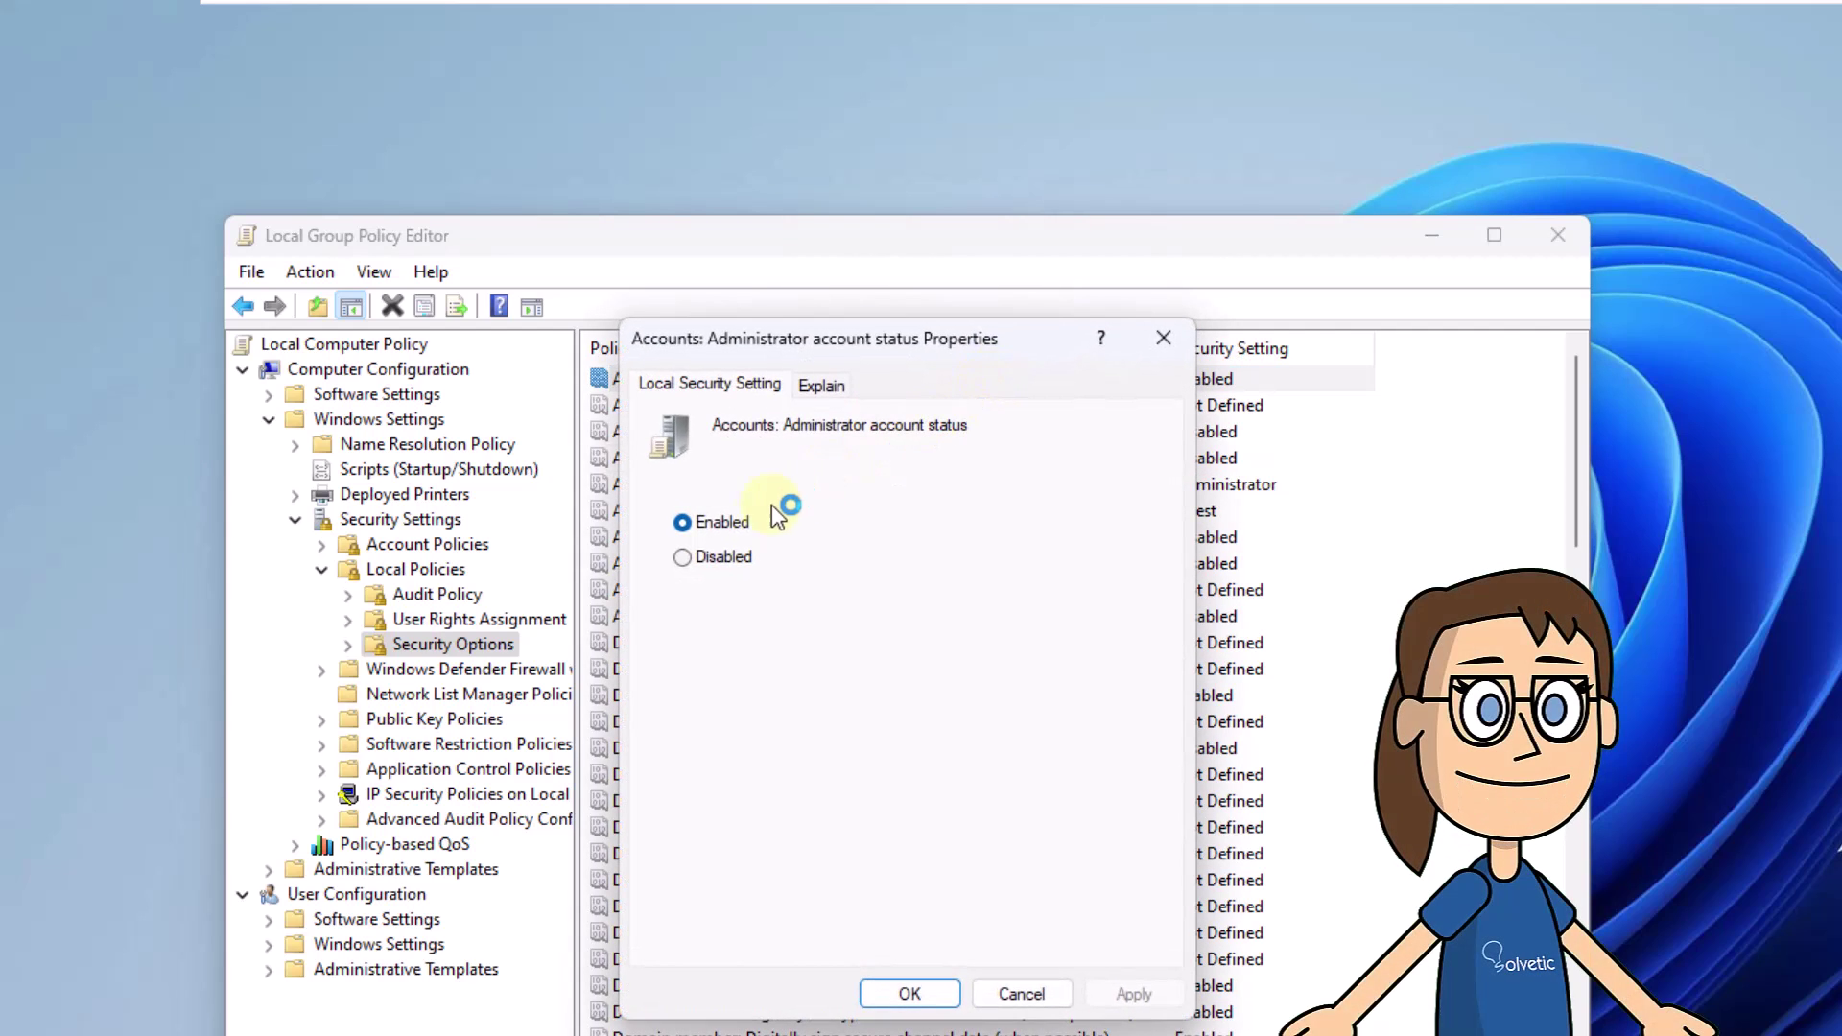
click(687, 558)
click(1158, 1001)
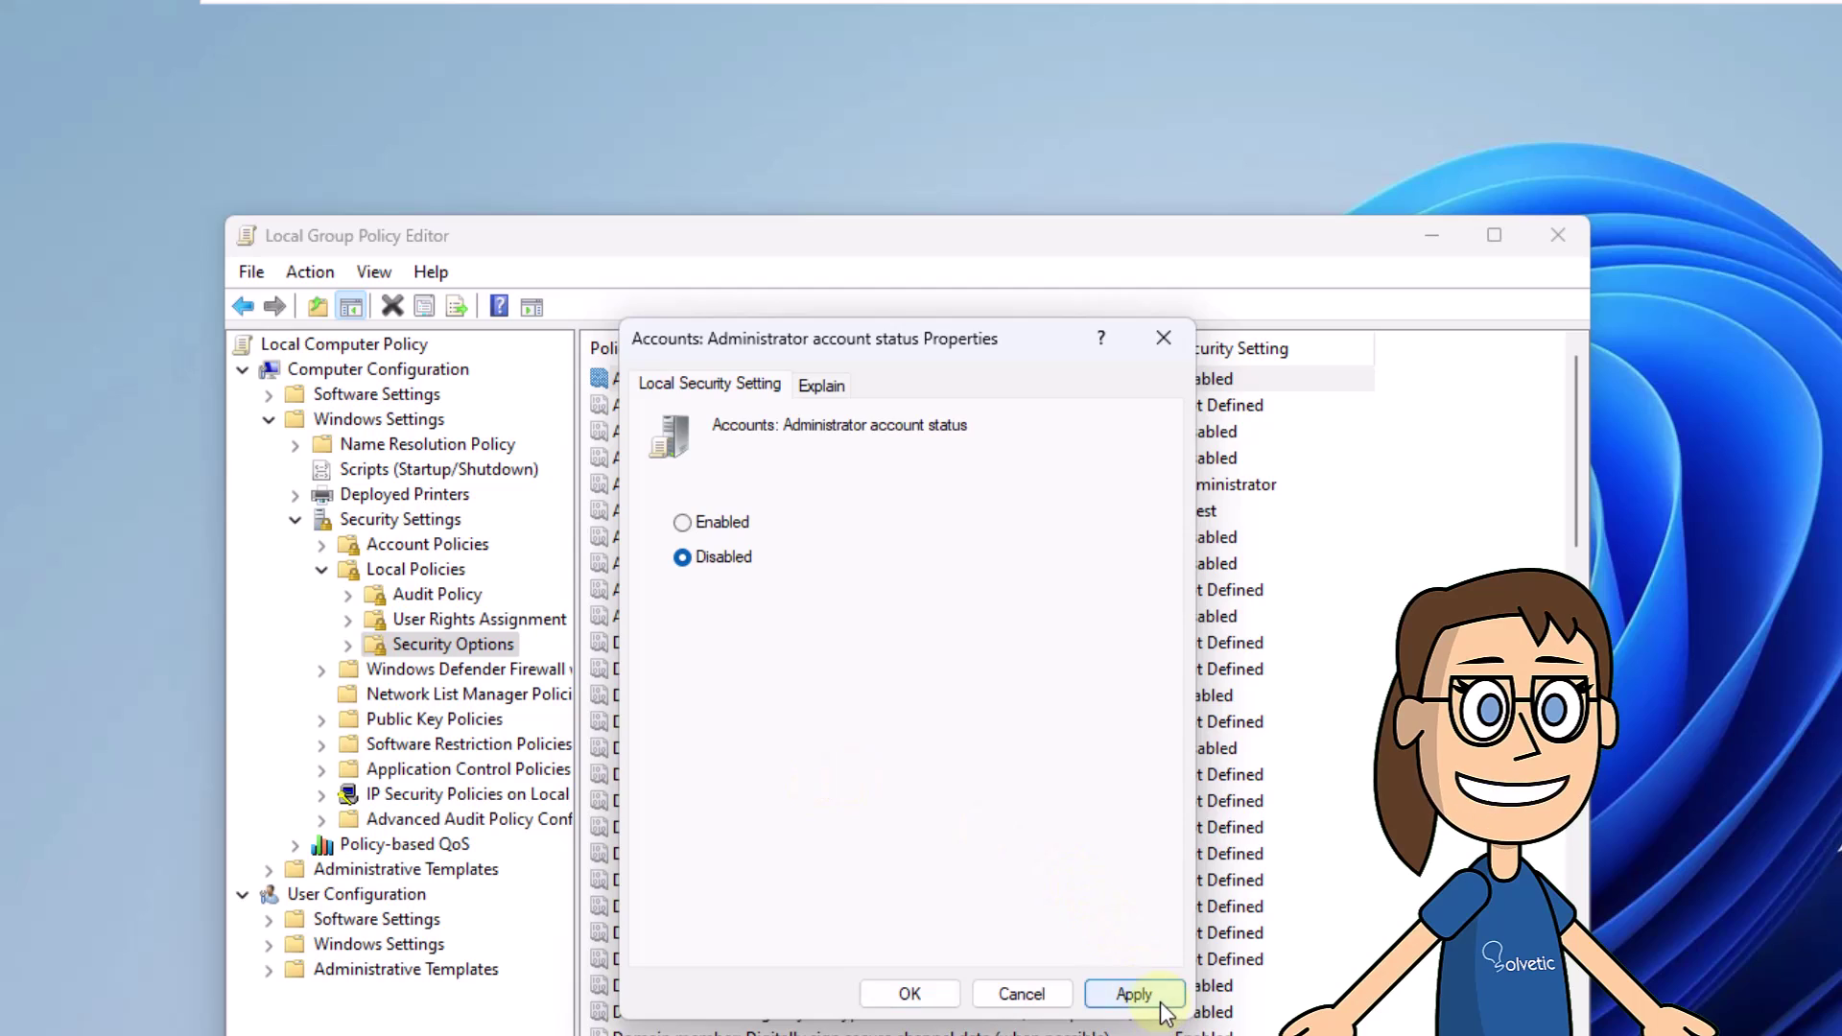
click(942, 1001)
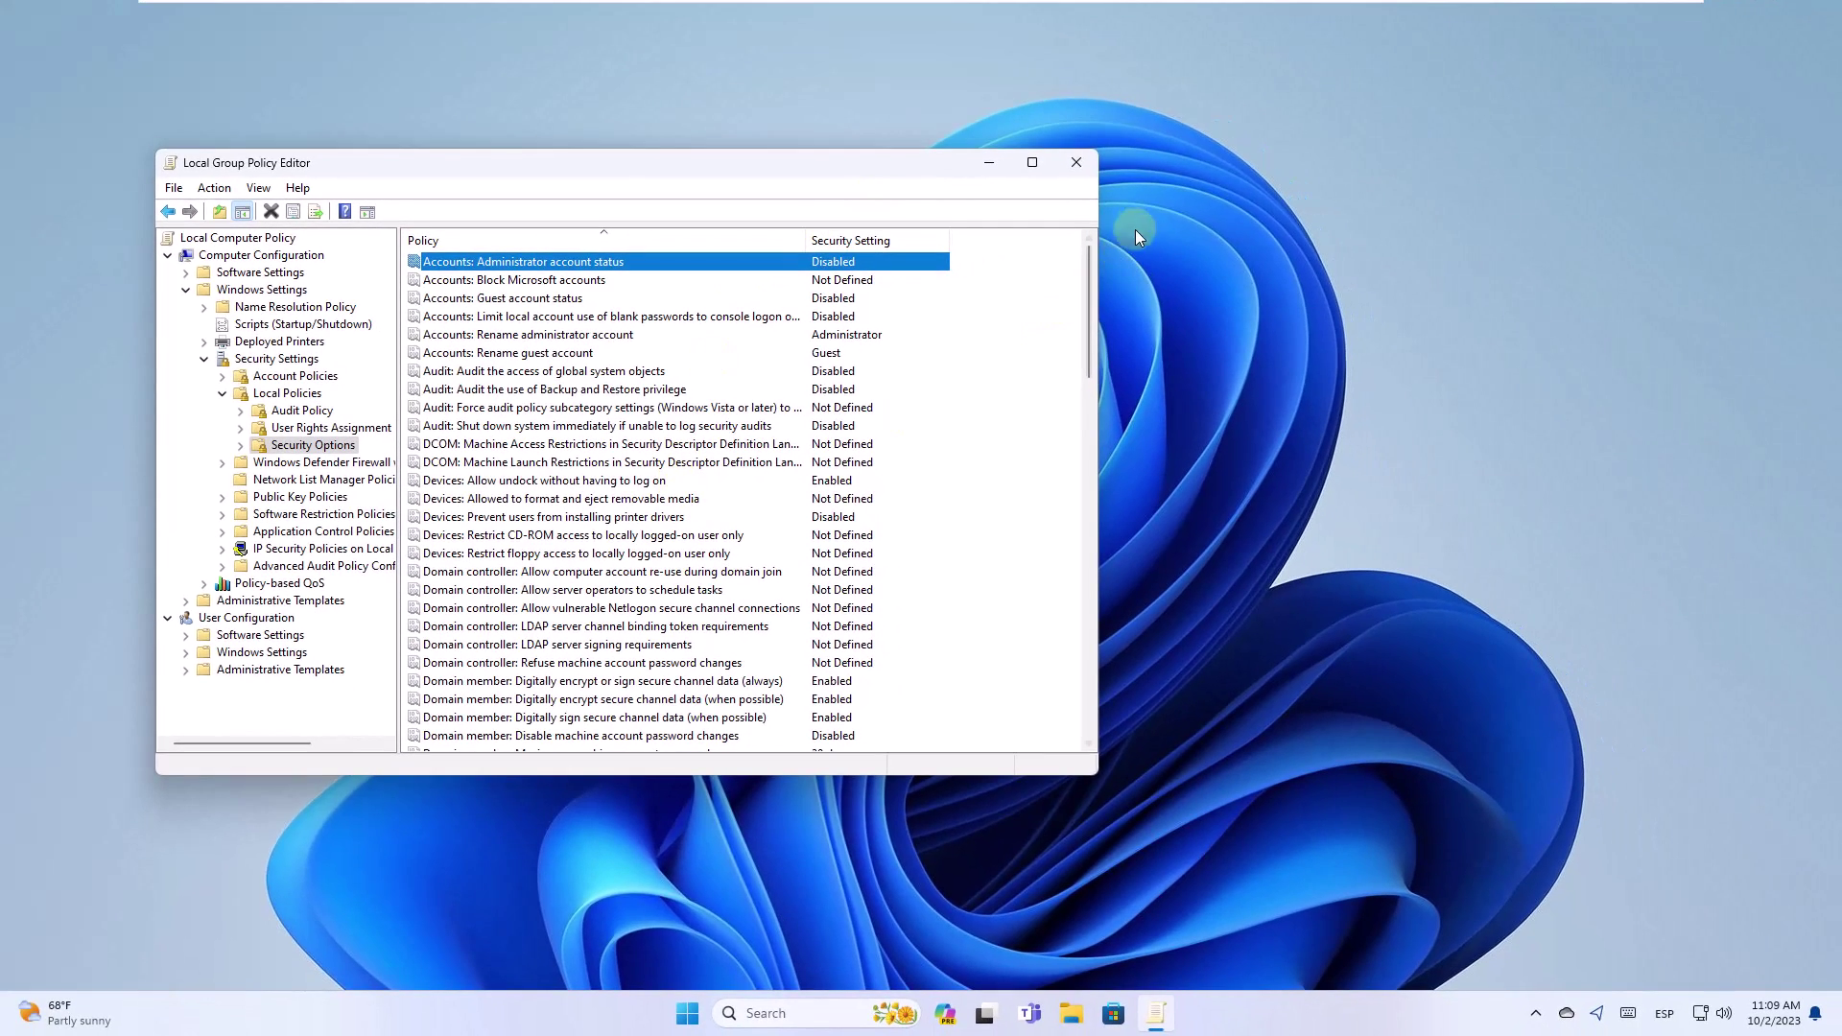
click(1074, 161)
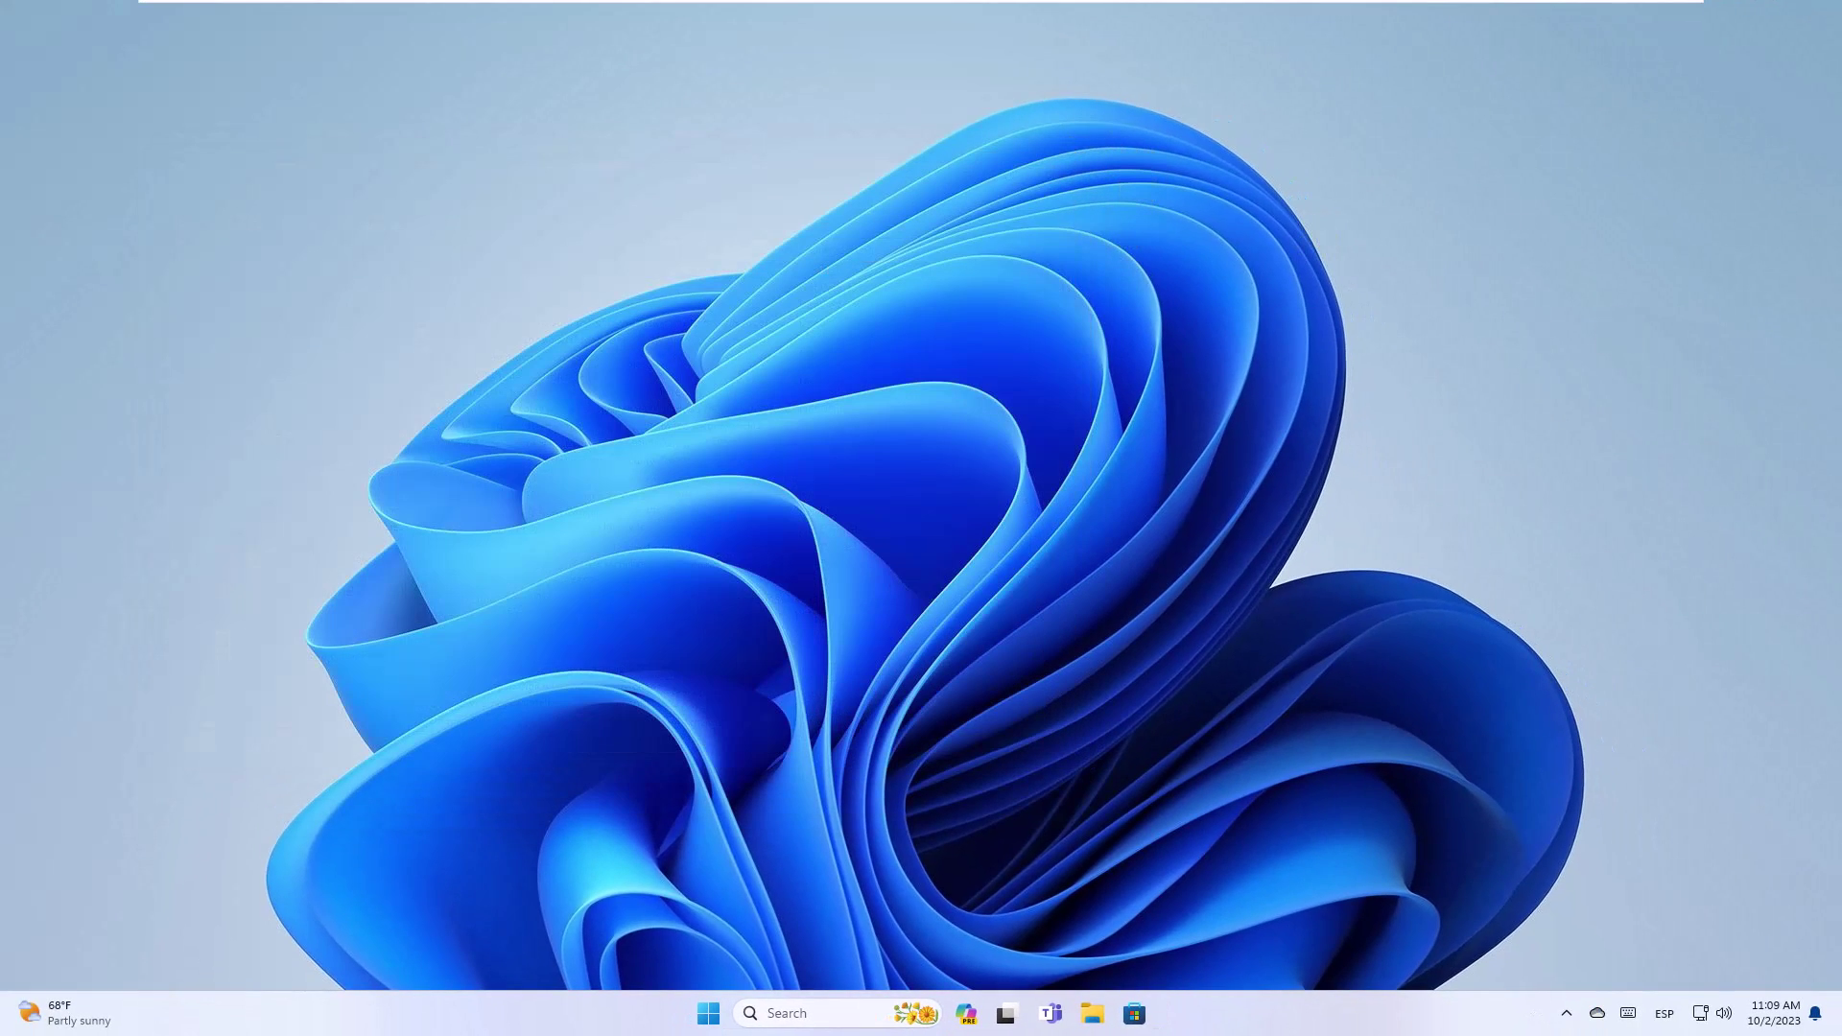